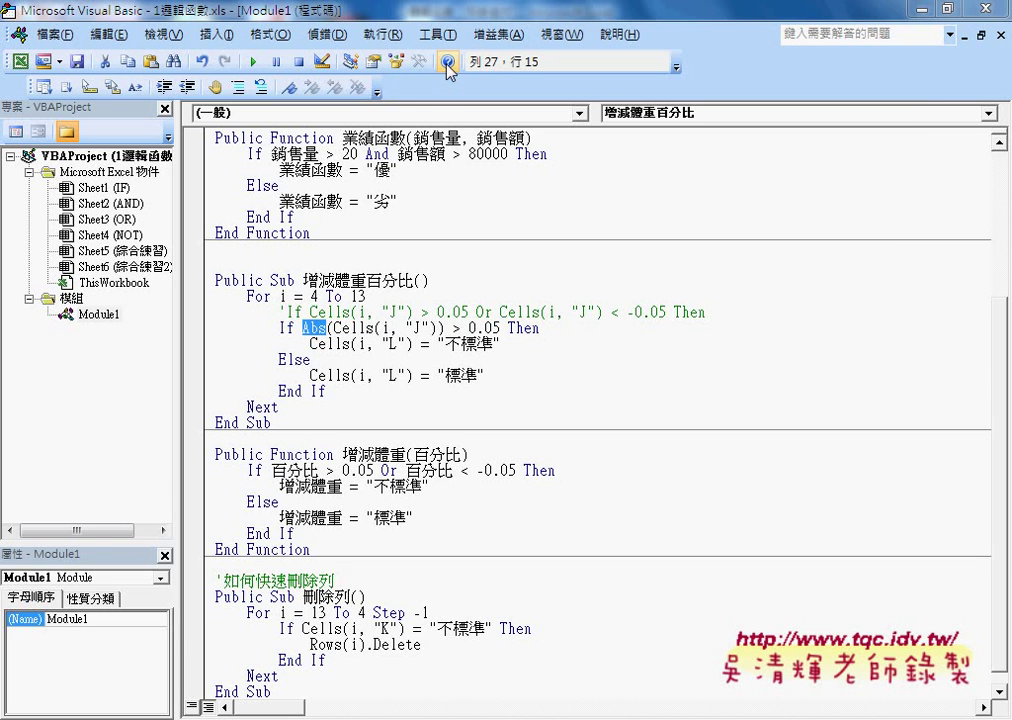
# Step: Look up the Abs function's help page in the Visual Basic language reference
pyautogui.click(448, 62)
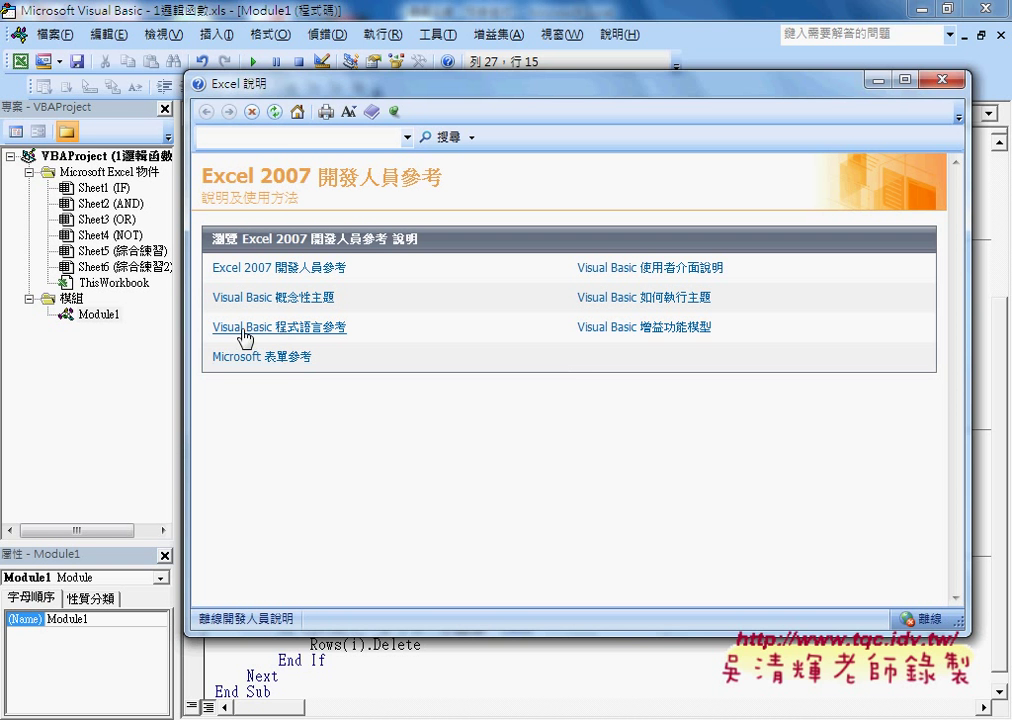
pyautogui.click(338, 330)
pyautogui.click(229, 325)
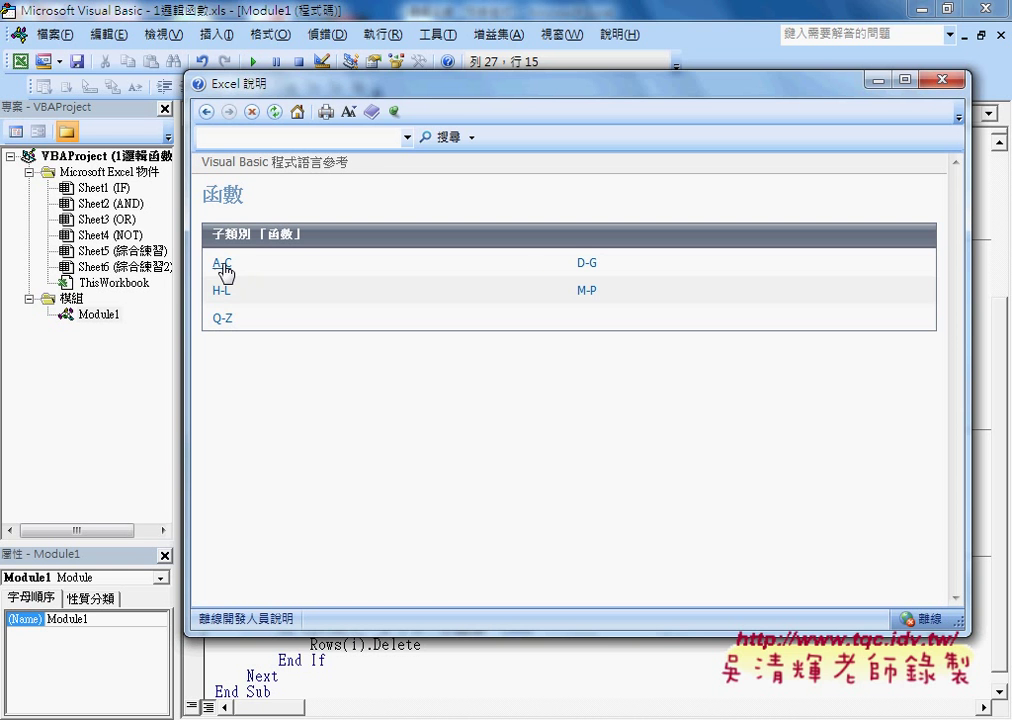
pyautogui.click(222, 264)
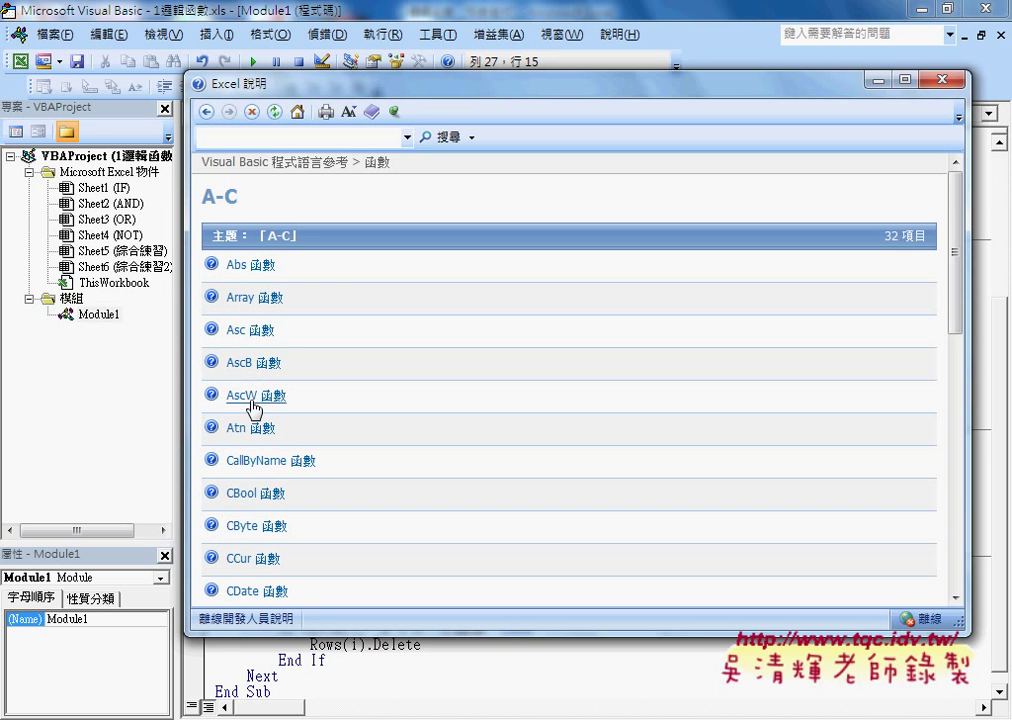
pyautogui.click(252, 266)
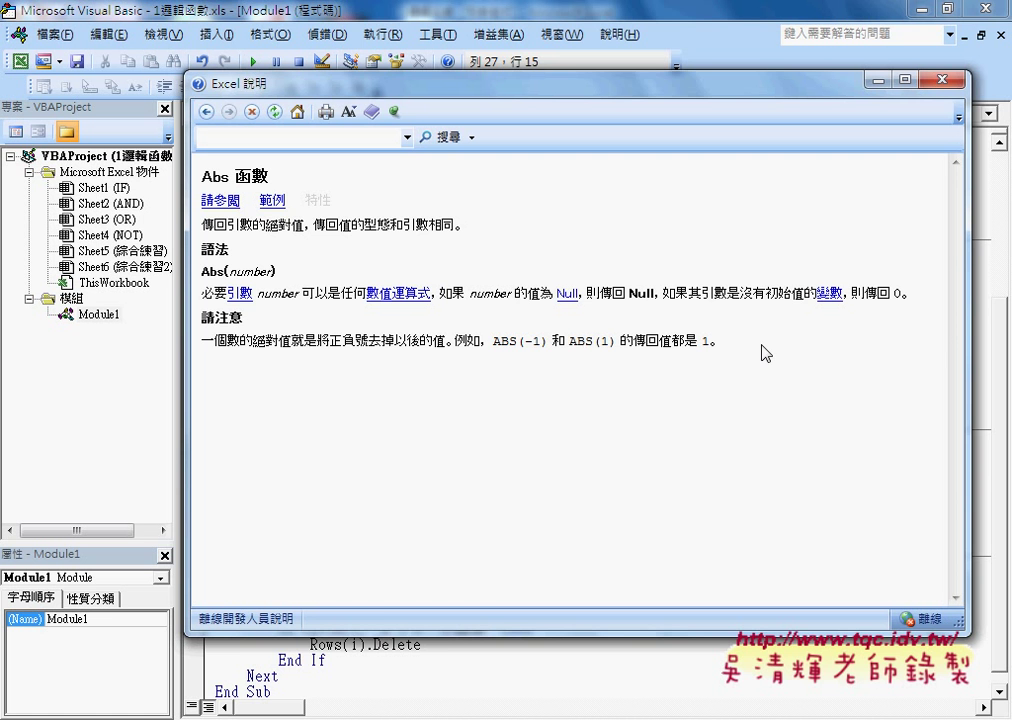
pyautogui.click(206, 111)
pyautogui.click(942, 79)
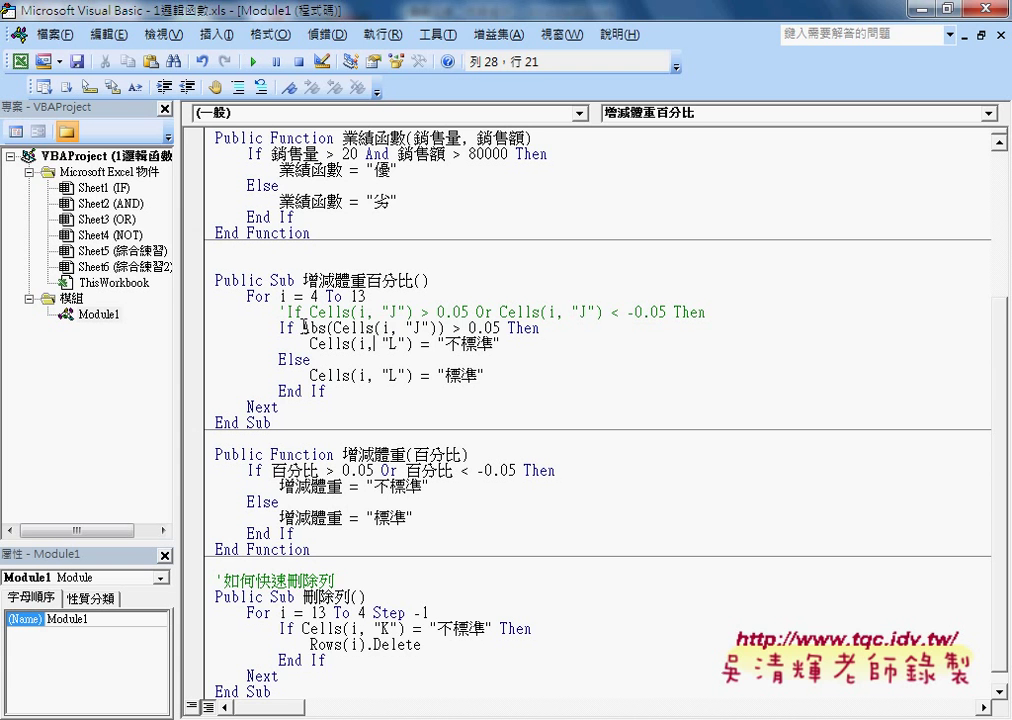
# Step: Delete the If Abs(Cells(i, "J")) > 0.05 Then line from 增減體重百分比
pyautogui.moveTo(302, 328)
pyautogui.mouseDown()
pyautogui.moveTo(500, 330)
pyautogui.moveTo(500, 344)
pyautogui.moveTo(505, 328)
pyautogui.mouseUp()
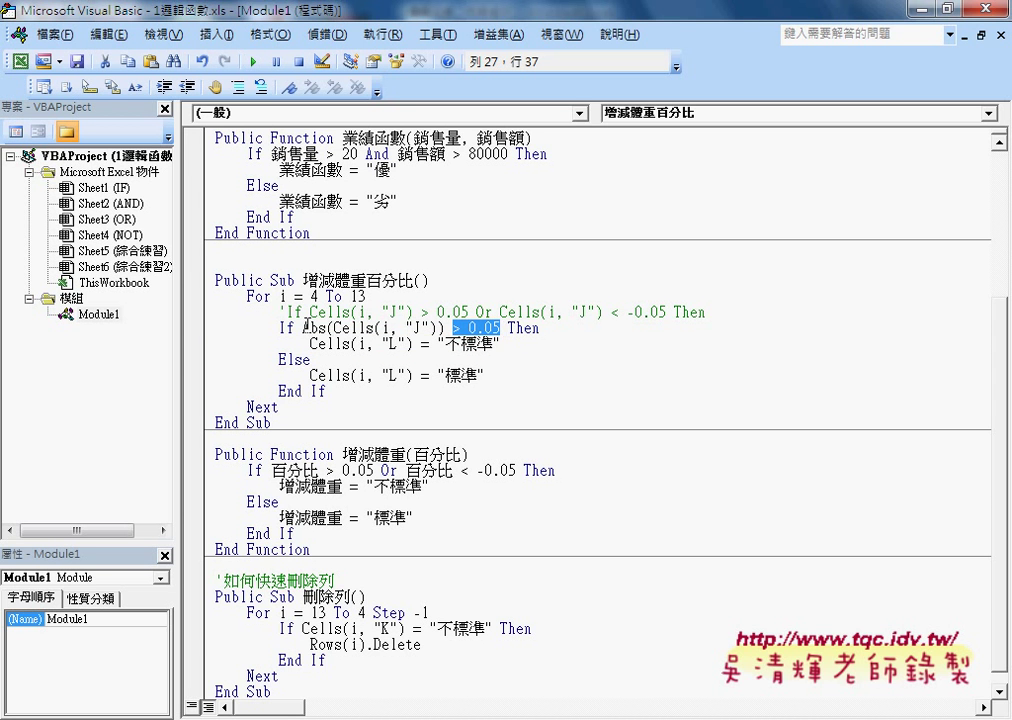
pyautogui.moveTo(305, 327); pyautogui.dragTo(320, 327)
pyautogui.moveTo(540, 328); pyautogui.dragTo(445, 328)
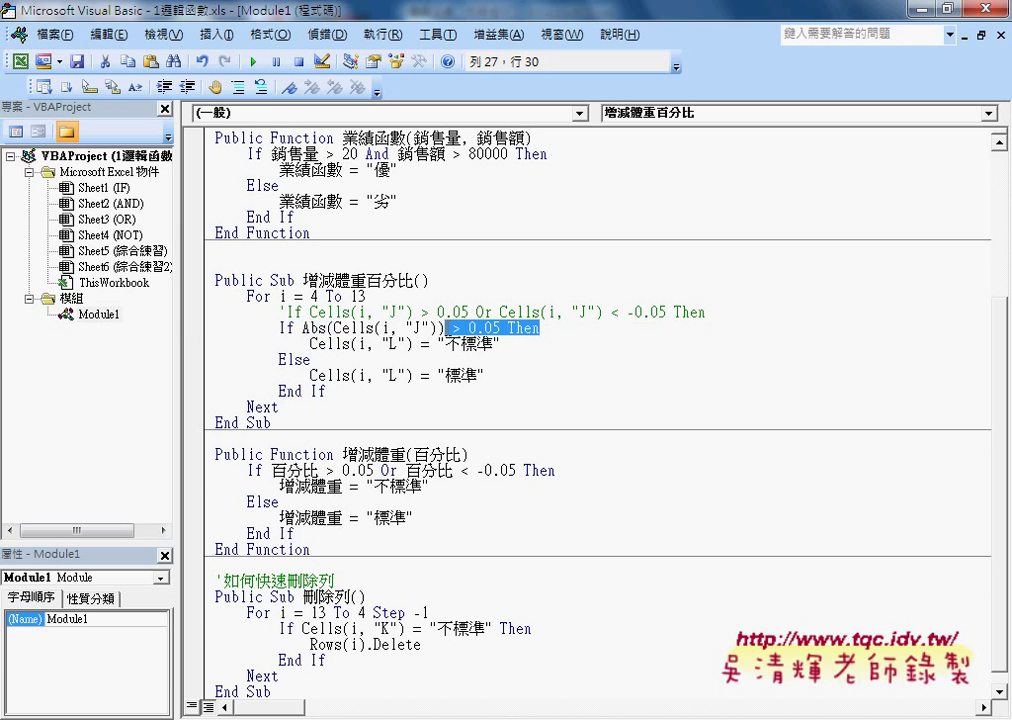
pyautogui.moveTo(191, 328)
pyautogui.mouseDown()
pyautogui.moveTo(191, 312)
pyautogui.moveTo(191, 332)
pyautogui.mouseUp()
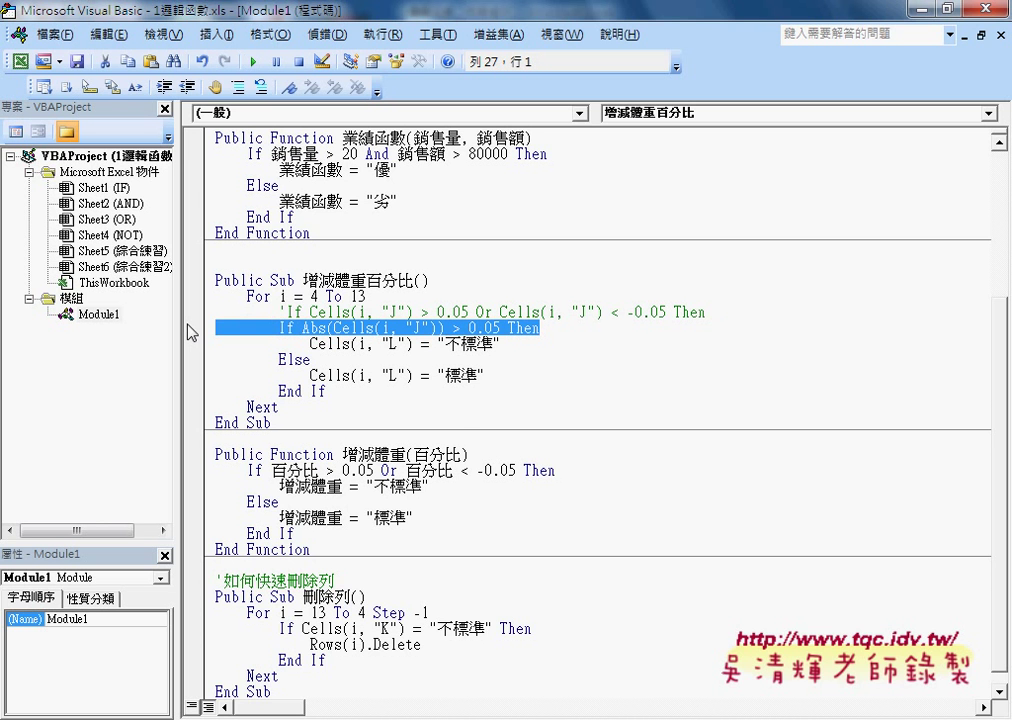
pyautogui.press('Delete')
pyautogui.press('Delete')
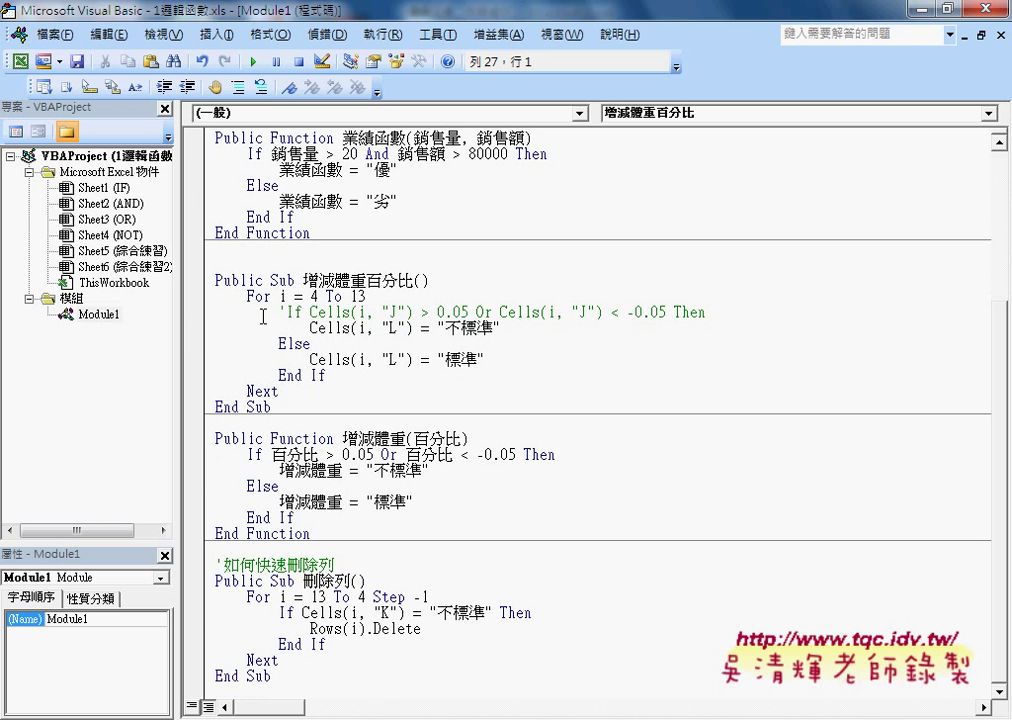
pyautogui.click(282, 313)
# Step: Copy the commented If Cells condition onto a new line just below it
pyautogui.press('BackSpace')
pyautogui.press('BackSpace')
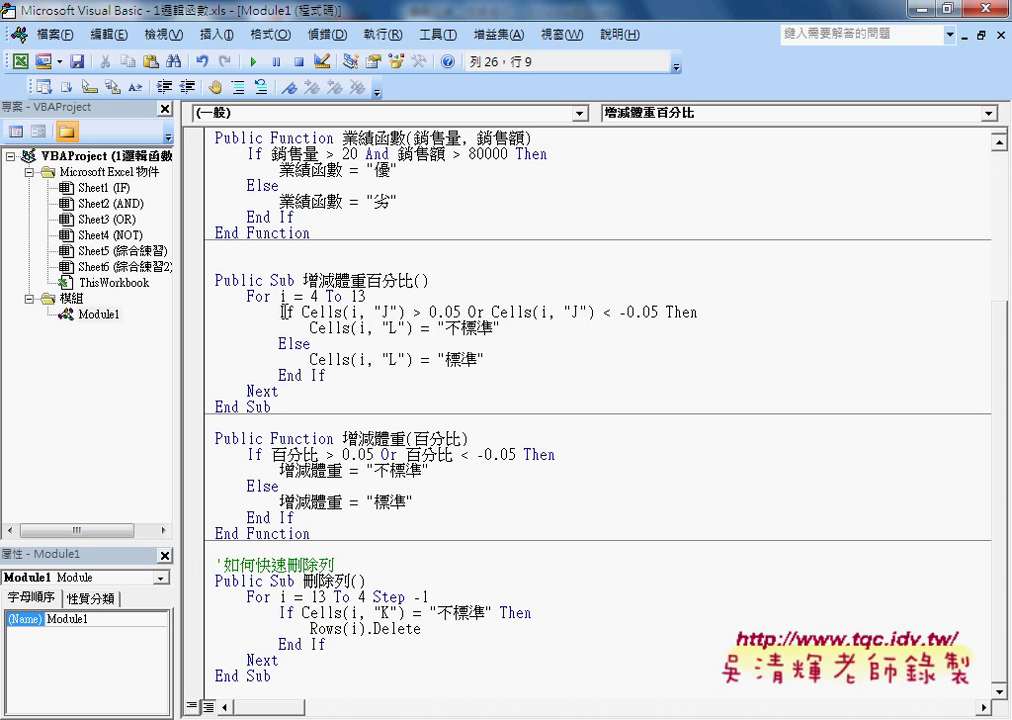
pyautogui.write("'")
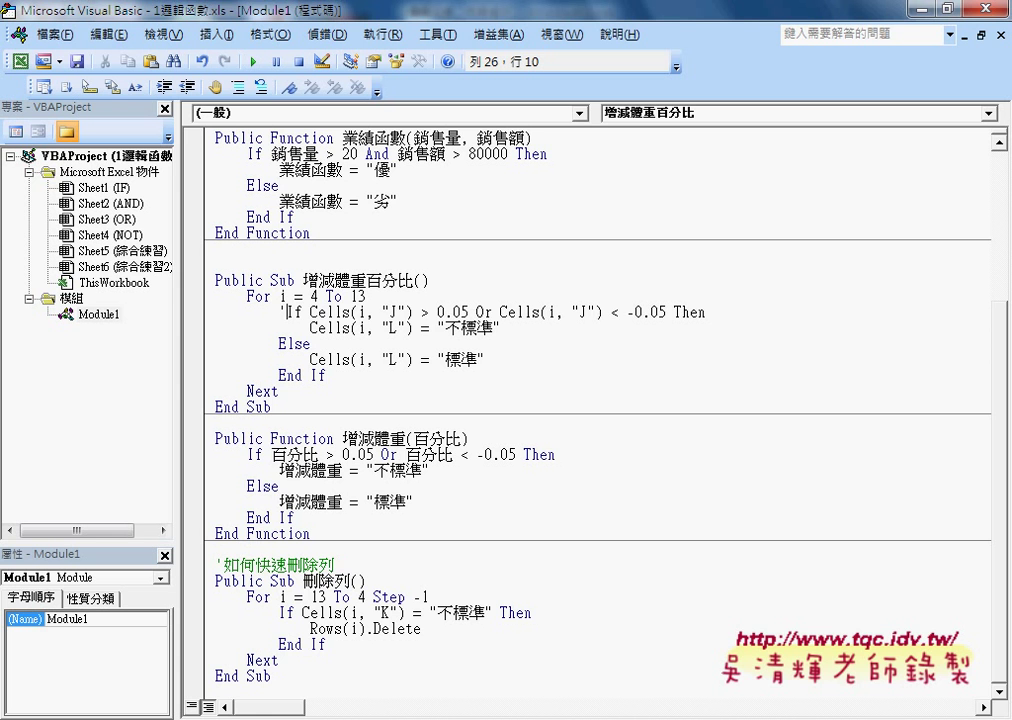
pyautogui.hotkey('shift', 'End')
pyautogui.hotkey('ctrl', 'c')
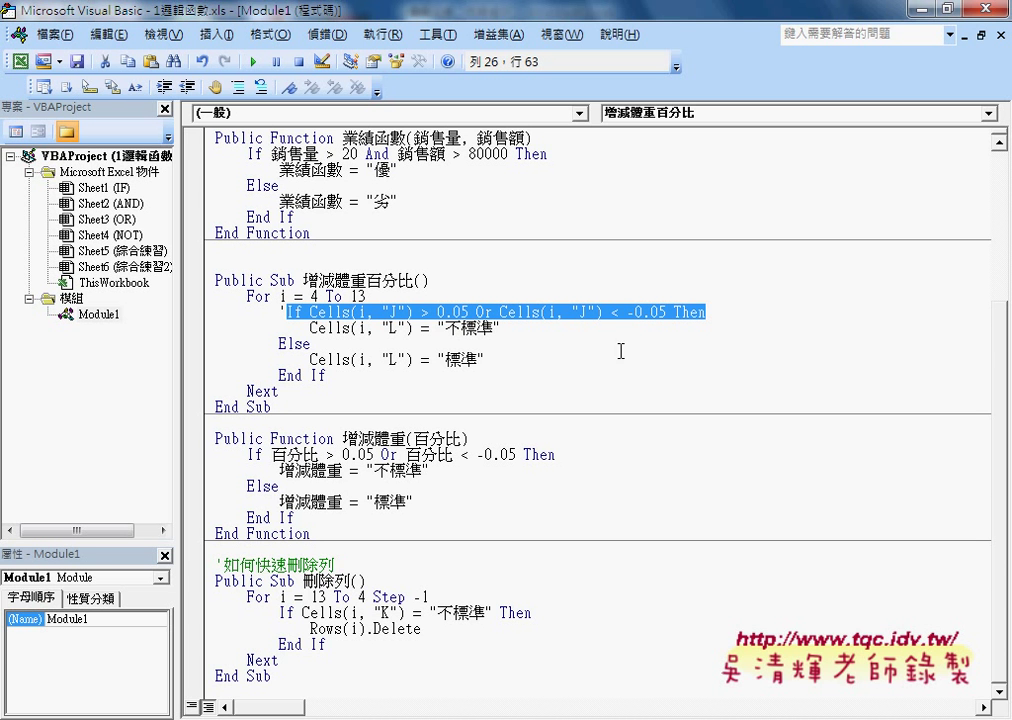
pyautogui.click(736, 316)
pyautogui.press('Return')
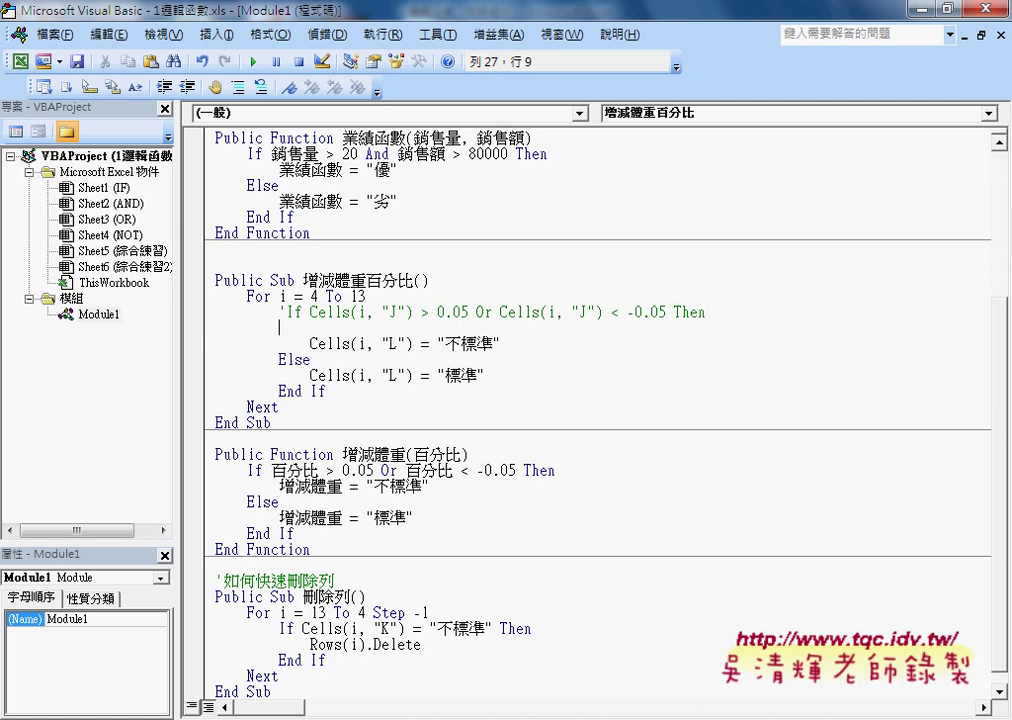
pyautogui.hotkey('ctrl', 'v')
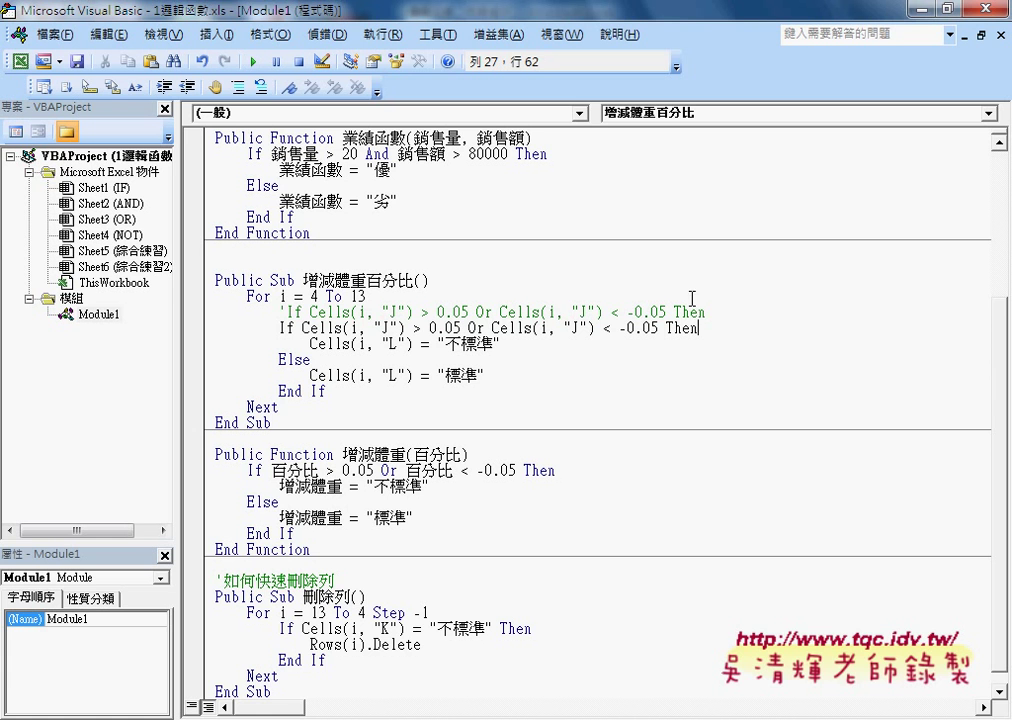
# Step: Remove the Or Cells(i, "J") < -0.05 part so the new line tests only > 0.05
pyautogui.moveTo(278, 312); pyautogui.dragTo(286, 312)
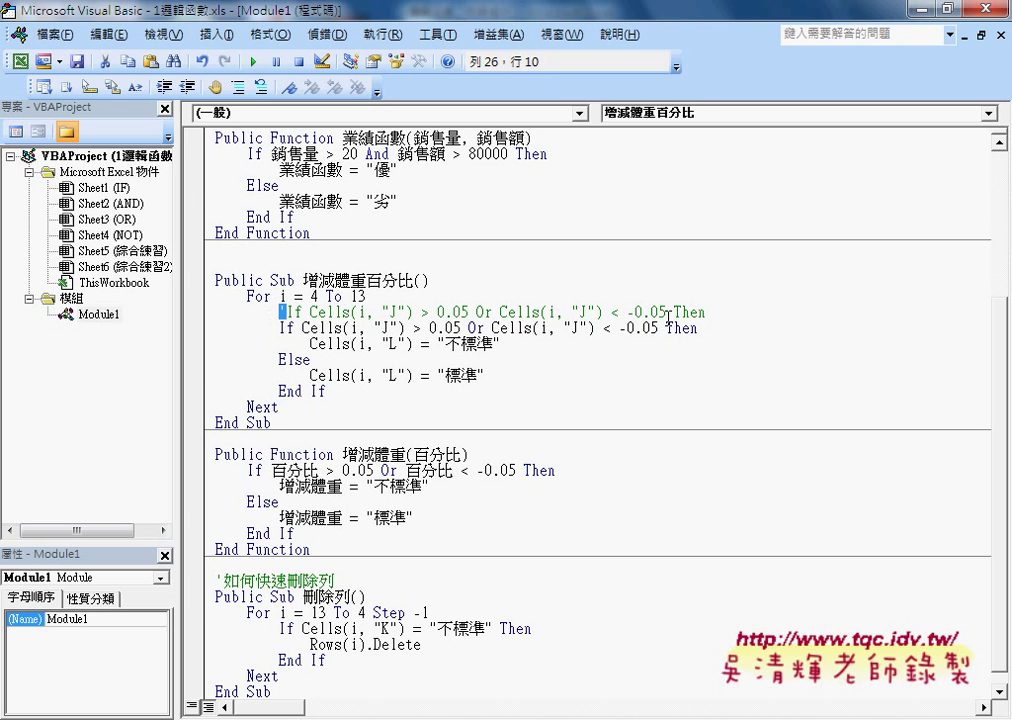
pyautogui.moveTo(658, 328); pyautogui.dragTo(468, 328)
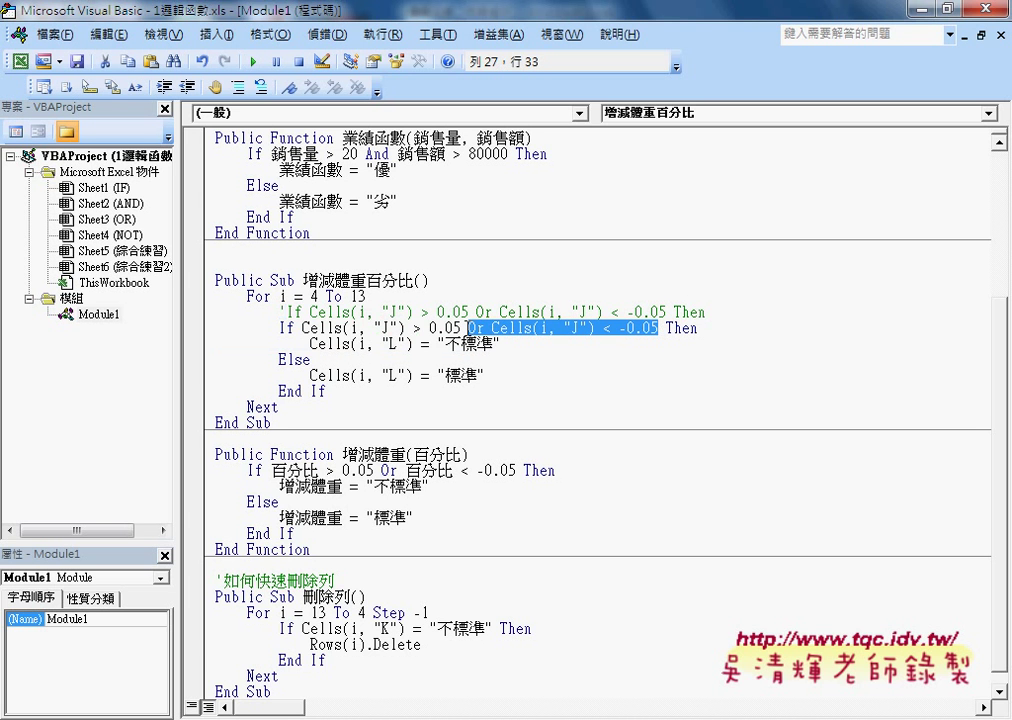
pyautogui.press('Delete')
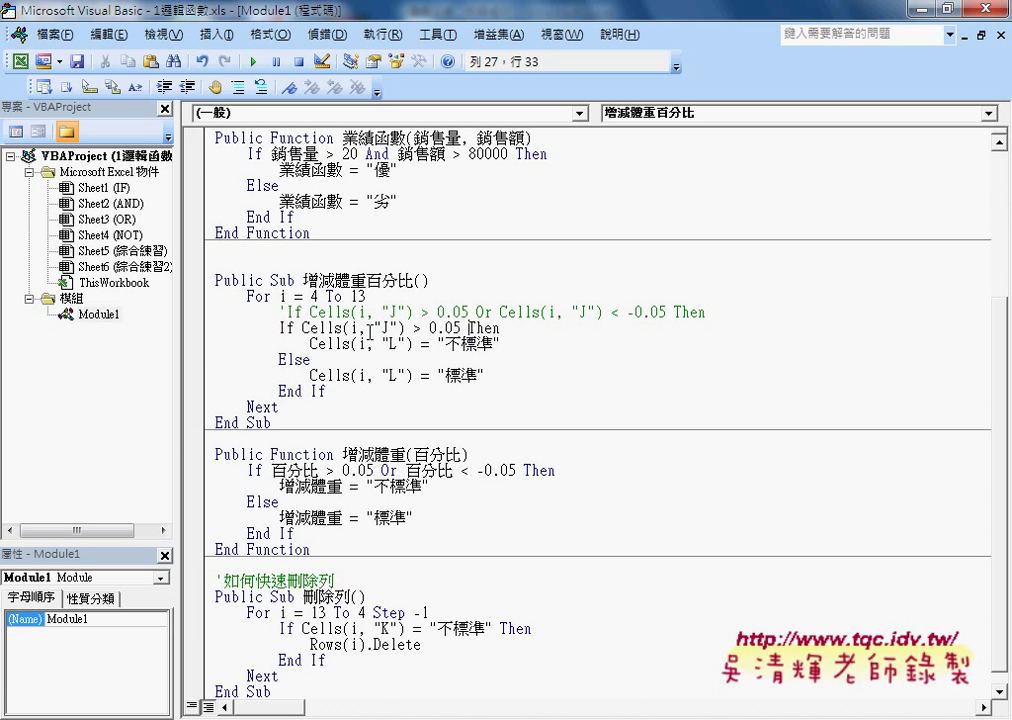
pyautogui.moveTo(404, 328); pyautogui.dragTo(302, 328)
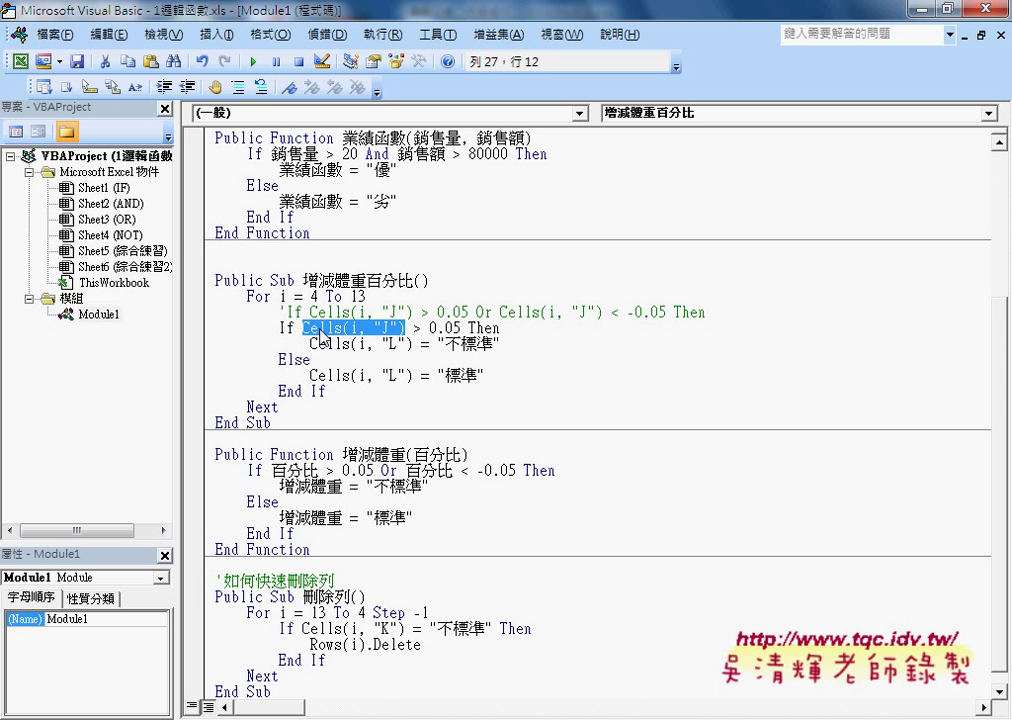
pyautogui.click(303, 327)
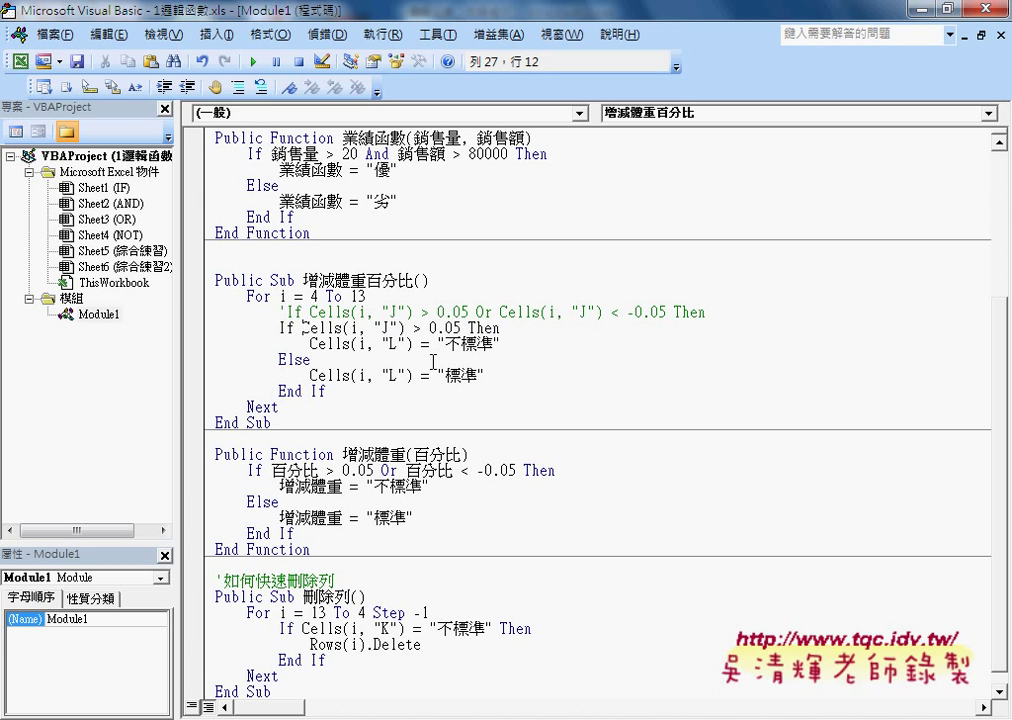
# Step: Type vba. before Cells on the new If line and insert Abs from the suggestion list
pyautogui.write('vb')
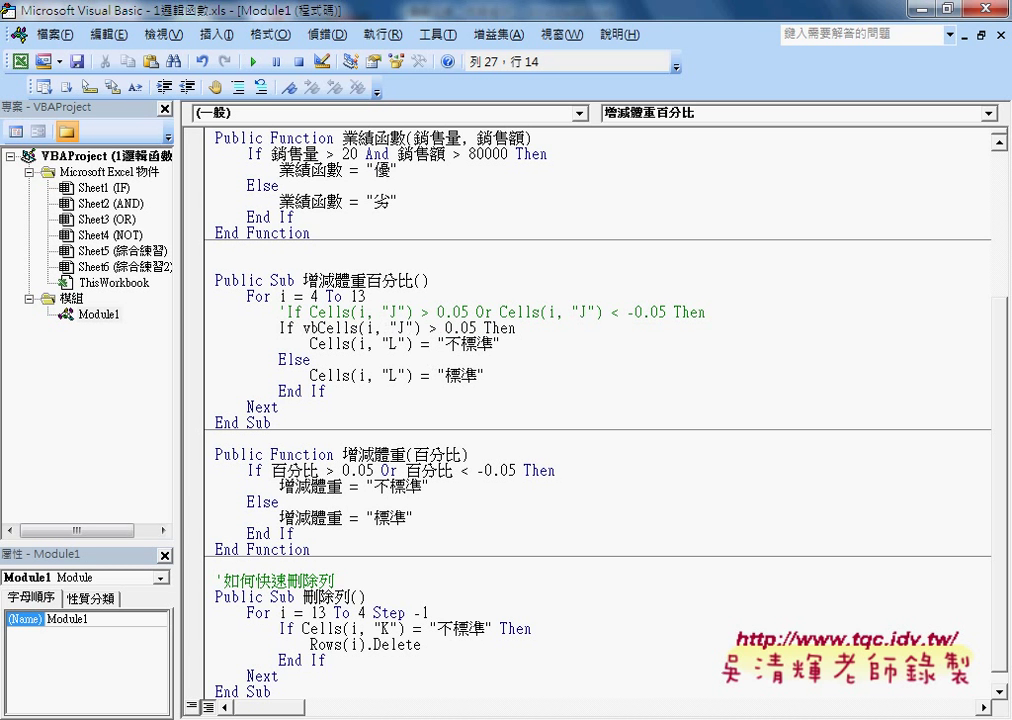
pyautogui.write('a')
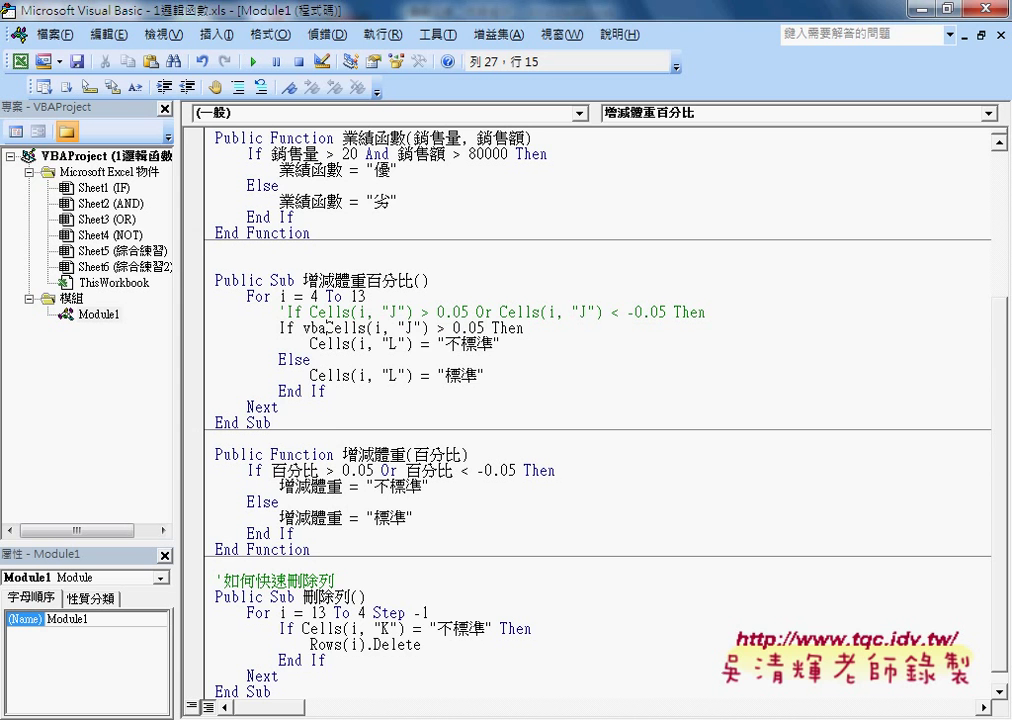
pyautogui.write('.')
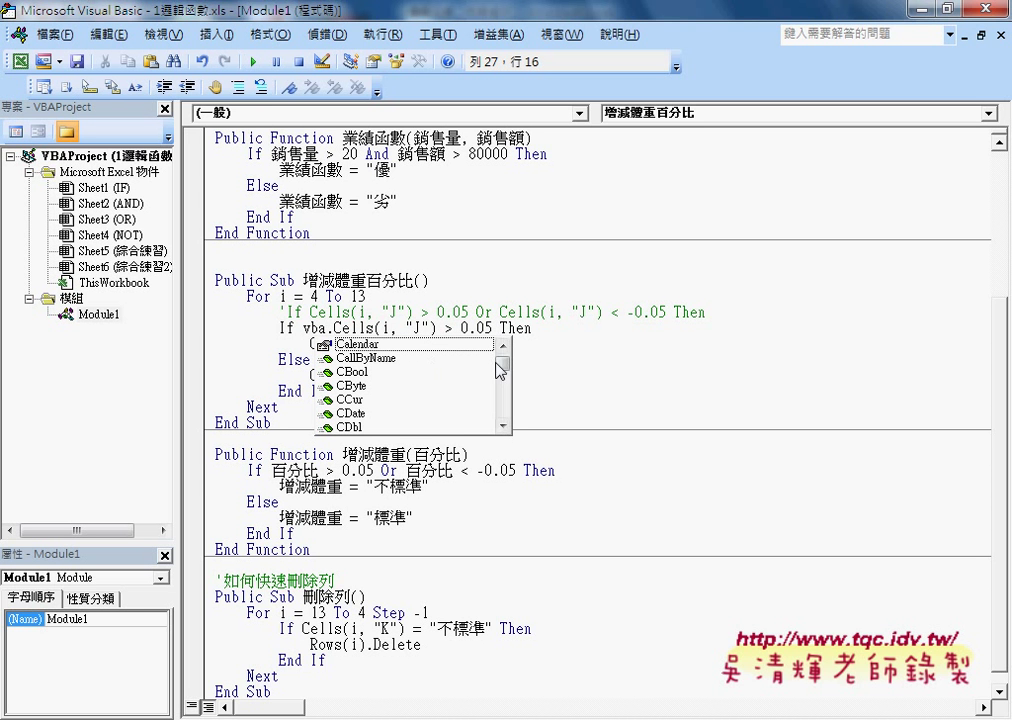
pyautogui.moveTo(503, 366)
pyautogui.mouseDown()
pyautogui.moveTo(502, 423)
pyautogui.moveTo(502, 352)
pyautogui.mouseUp()
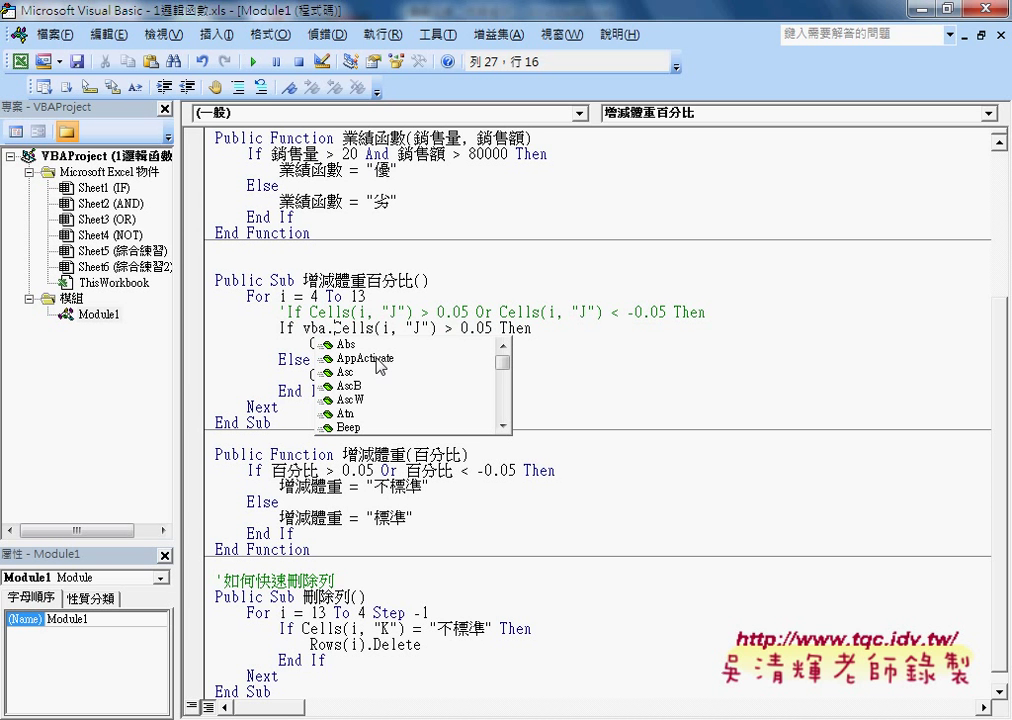
pyautogui.doubleClick(350, 344)
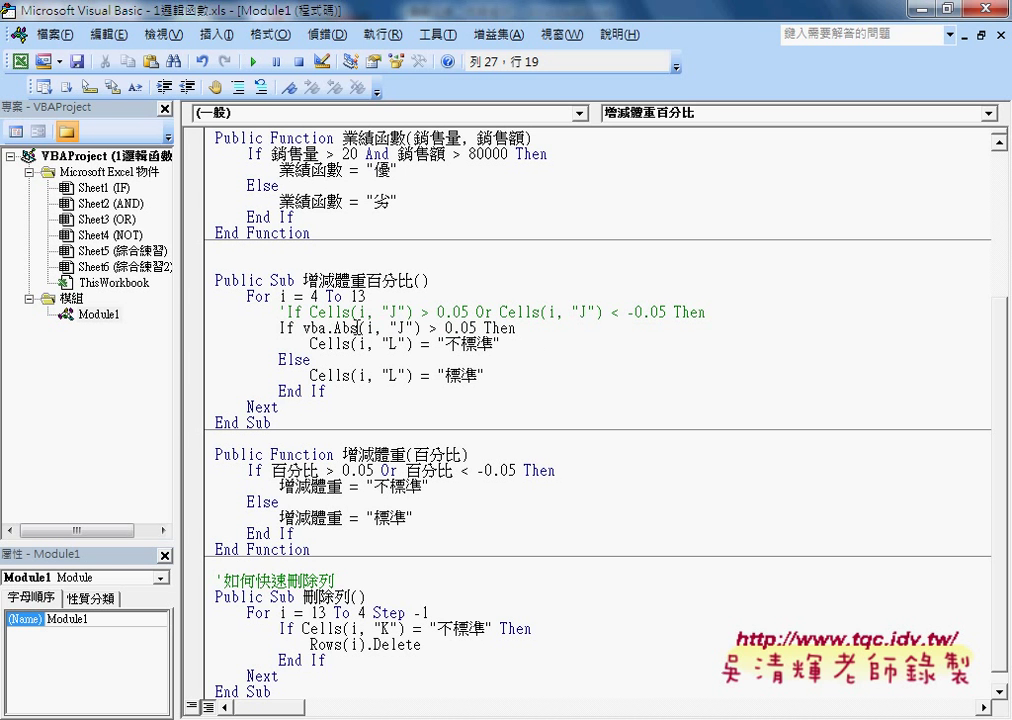
# Step: Undo the Abs insertion and re-insert Abs after vba. from the suggestions, without a trailing space
pyautogui.hotkey('ctrl', 'z')
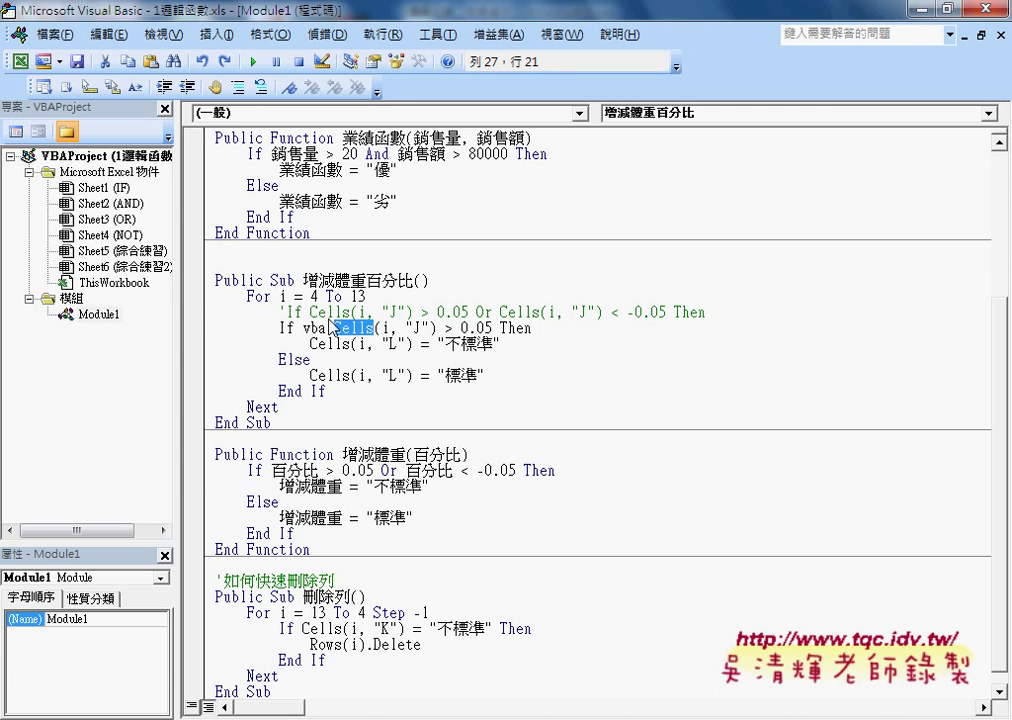
pyautogui.click(334, 328)
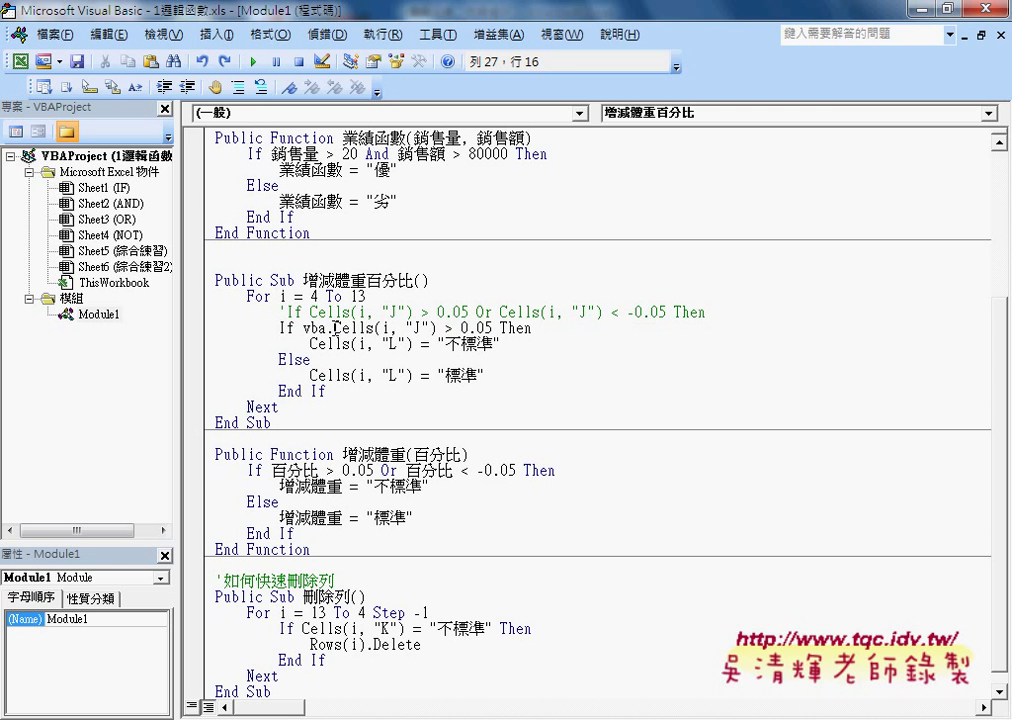
pyautogui.click(333, 328)
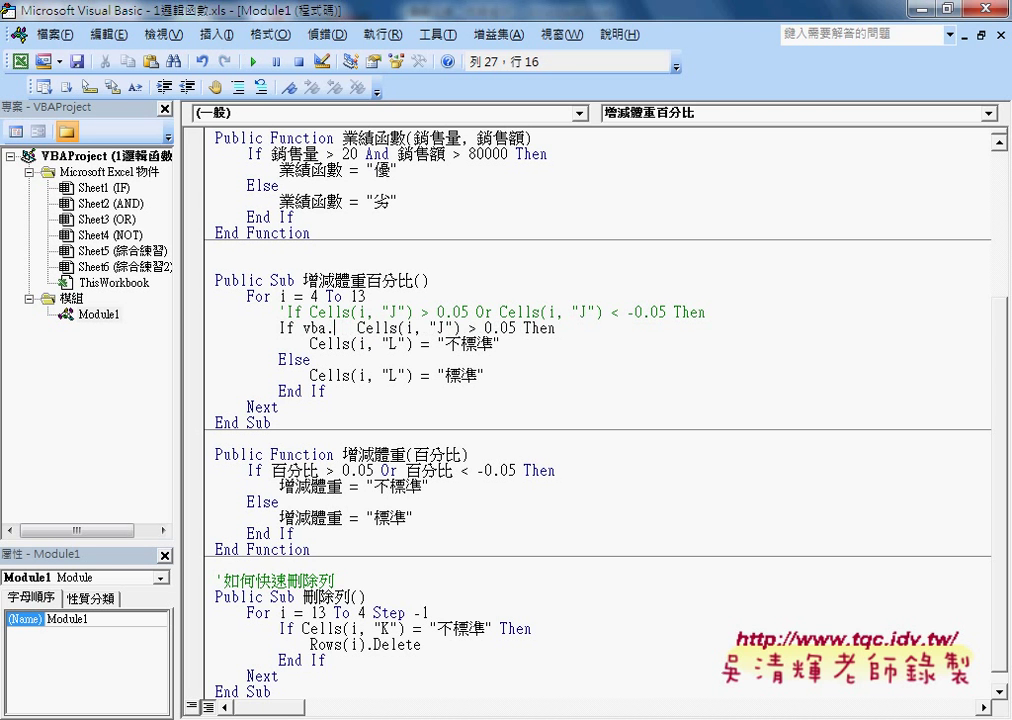
pyautogui.press('BackSpace')
pyautogui.write('.')
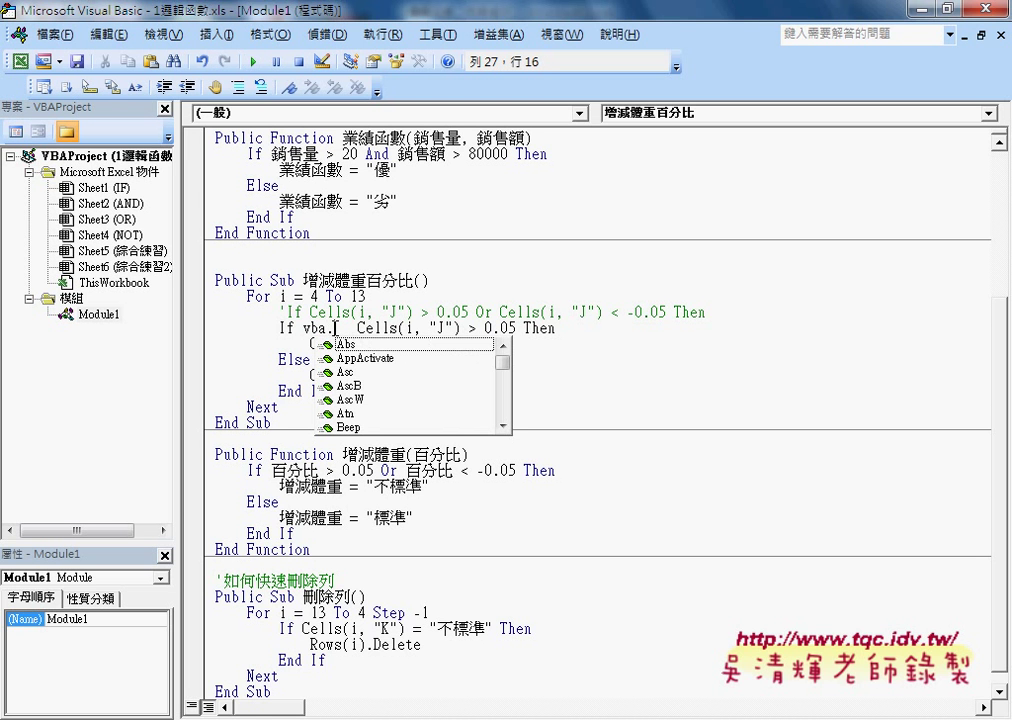
pyautogui.press('Down')
pyautogui.press('Down')
pyautogui.press('Up')
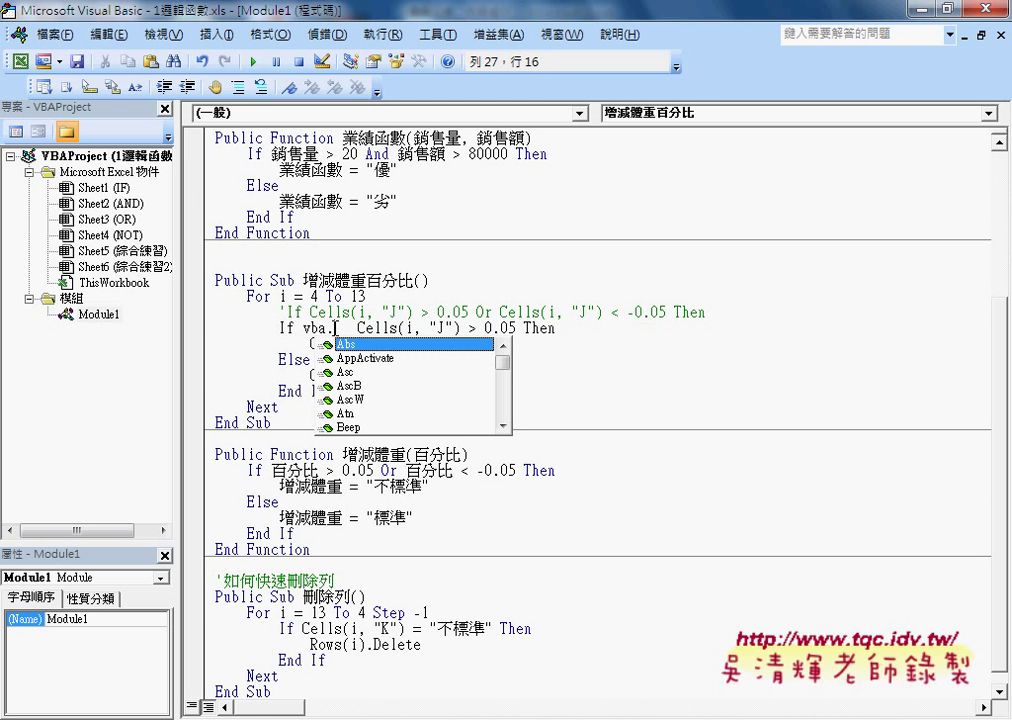
pyautogui.press('space')
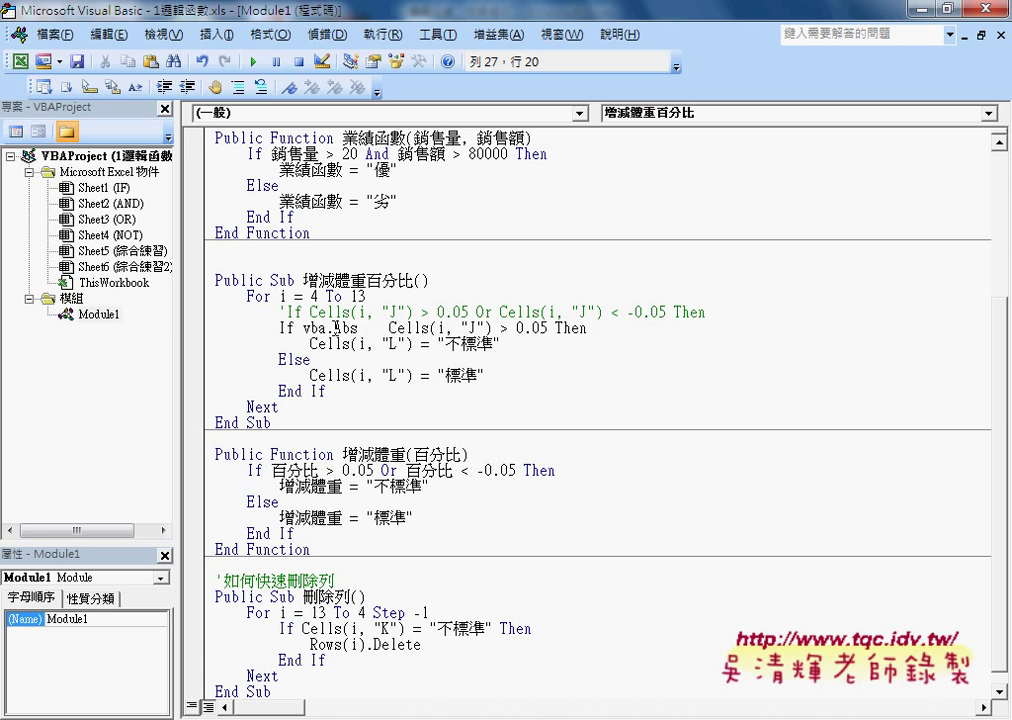
pyautogui.press('BackSpace')
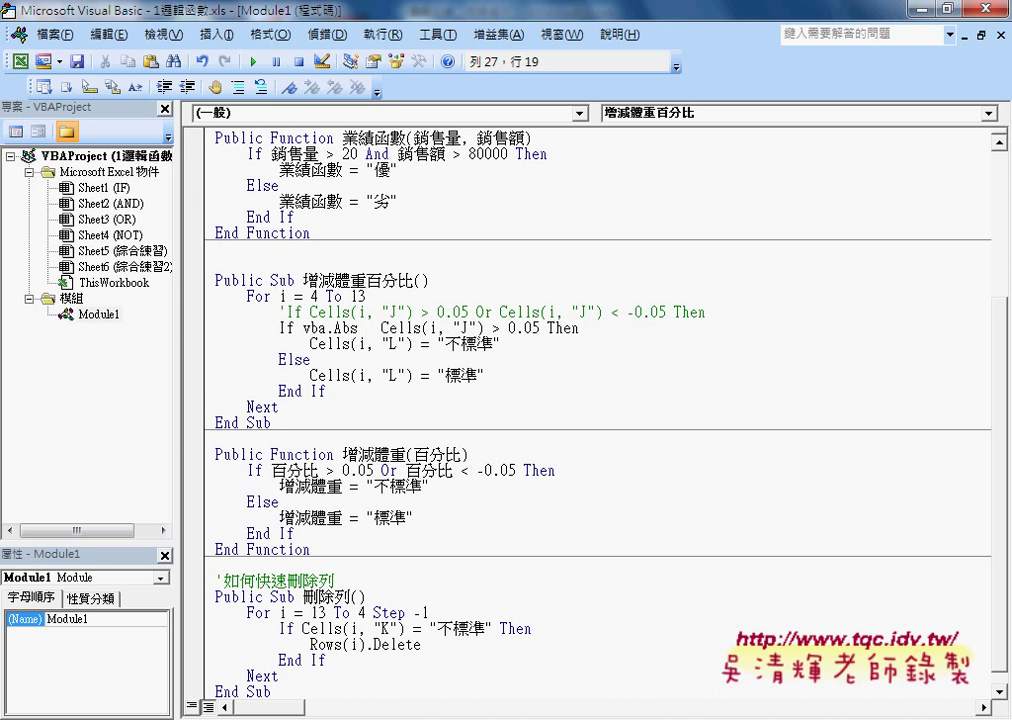
# Step: Wrap Cells(i, "J") in parentheses so the line reads If VBA.Abs(Cells(i, "J")) > 0.05 Then
pyautogui.write('(')
pyautogui.press('Delete')
pyautogui.press('Delete')
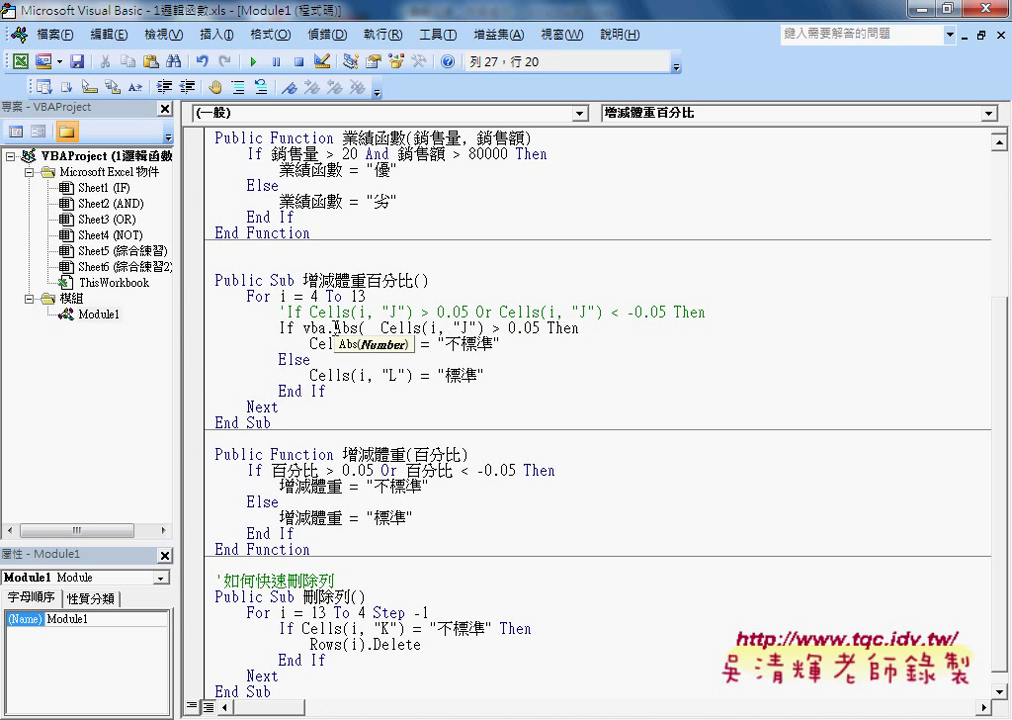
pyautogui.press('Delete')
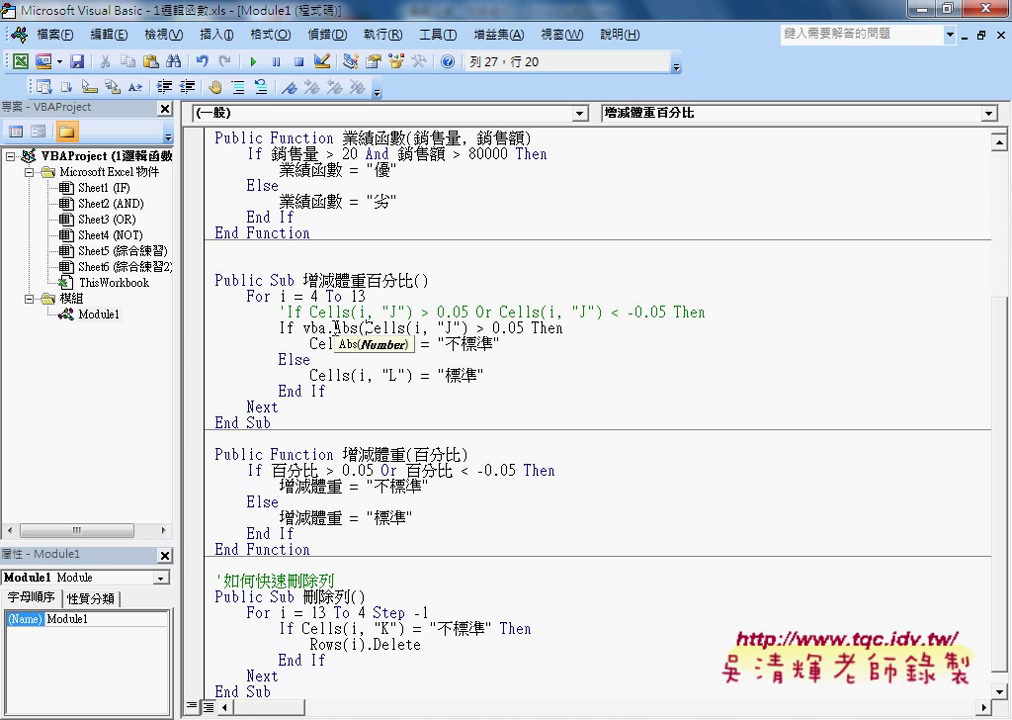
pyautogui.press('Right')
pyautogui.press('Right')
pyautogui.press('Right')
pyautogui.press('Right')
pyautogui.press('Right')
pyautogui.press('Right')
pyautogui.press('Right')
pyautogui.press('Right')
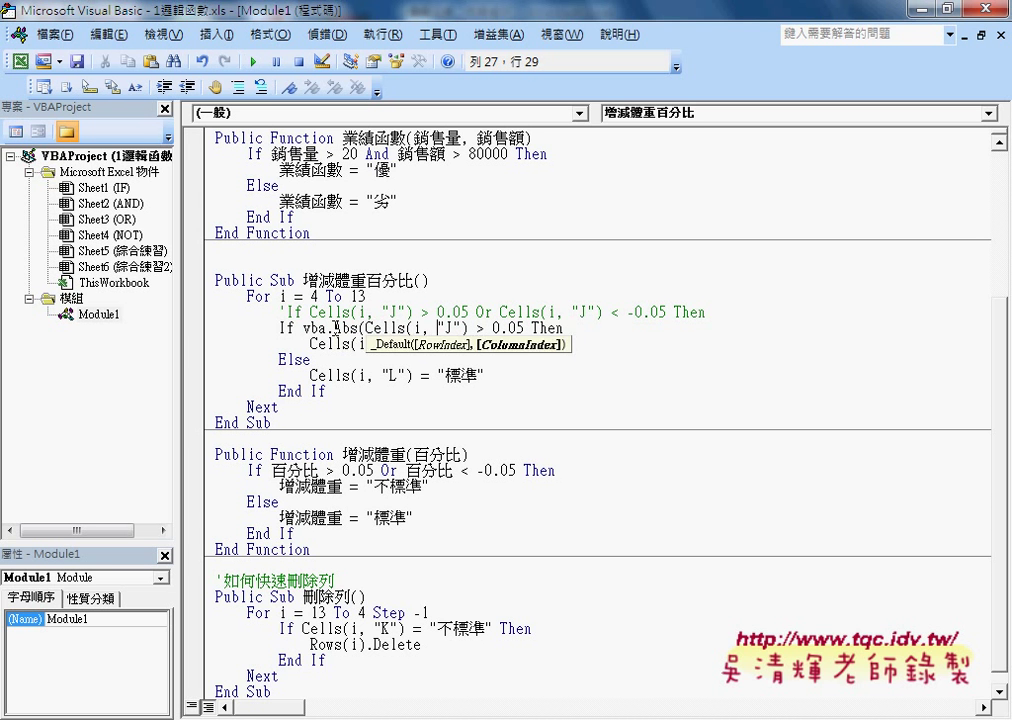
pyautogui.press('Right')
pyautogui.press('Right')
pyautogui.press('Right')
pyautogui.press('Right')
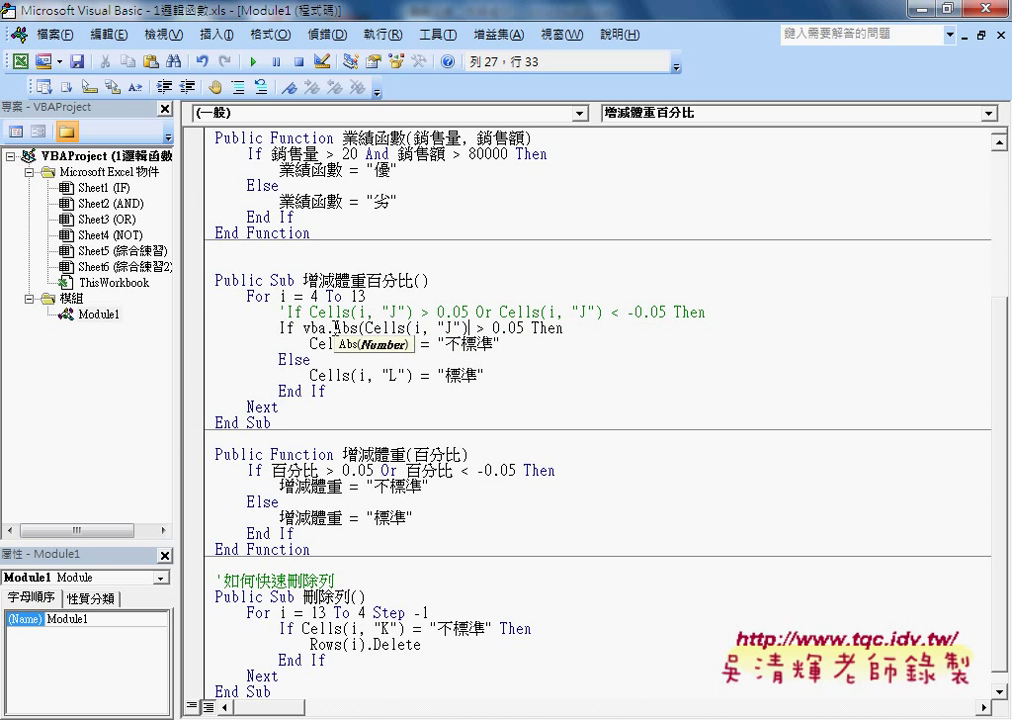
pyautogui.write(')')
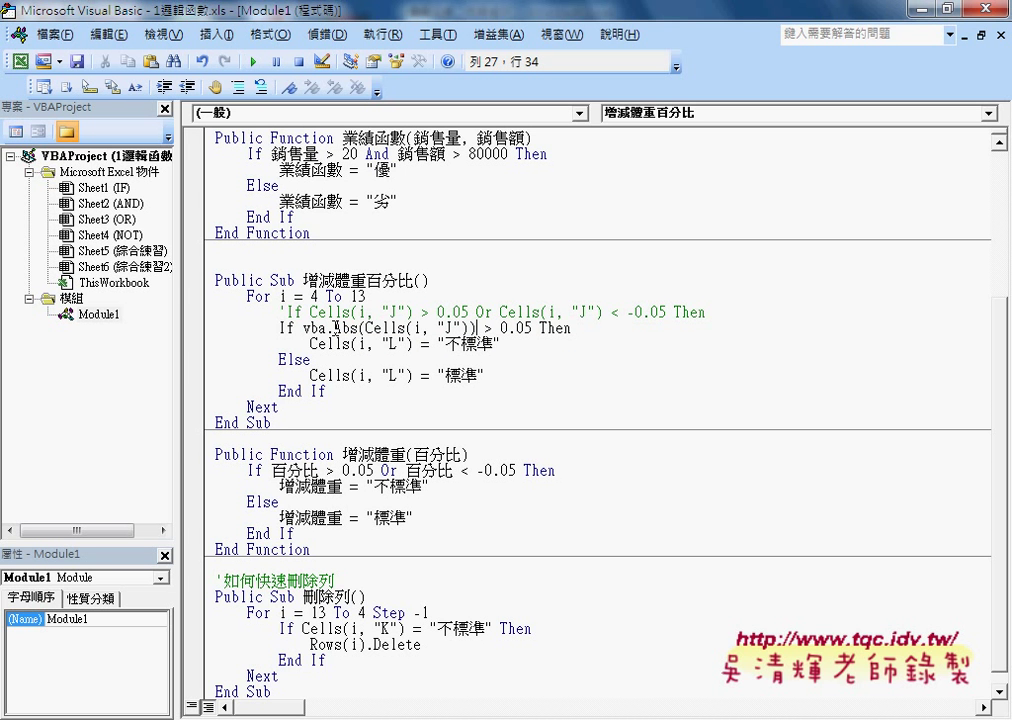
pyautogui.click(351, 392)
# Step: Open the Excel Help topic for Abs from the condition line with F1
pyautogui.doubleClick(316, 327)
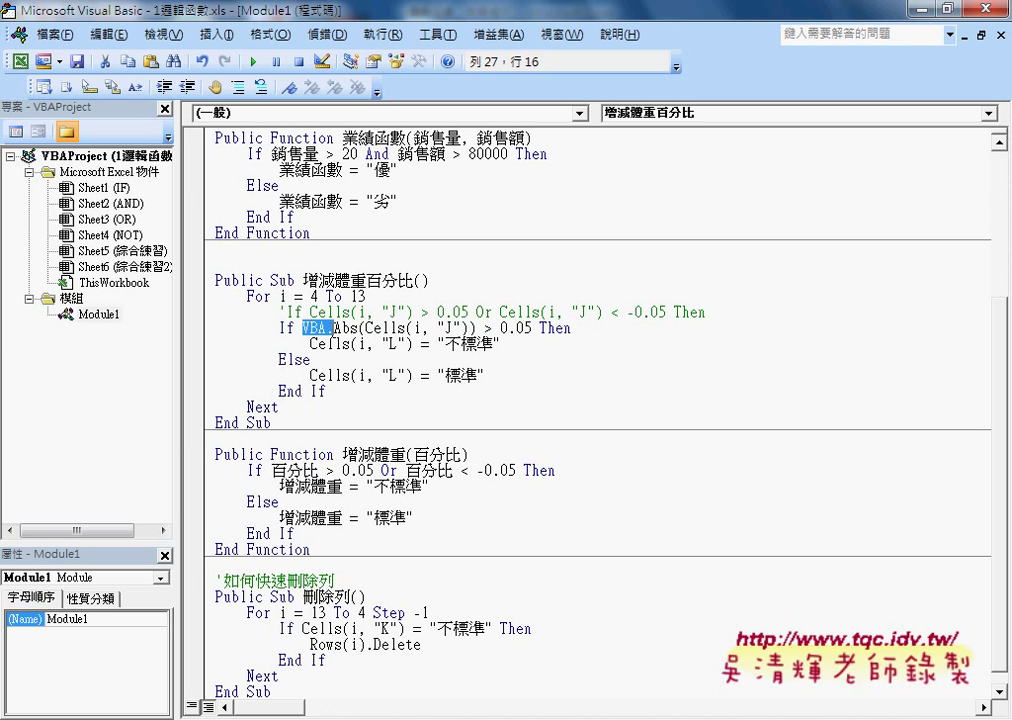
pyautogui.click(310, 327)
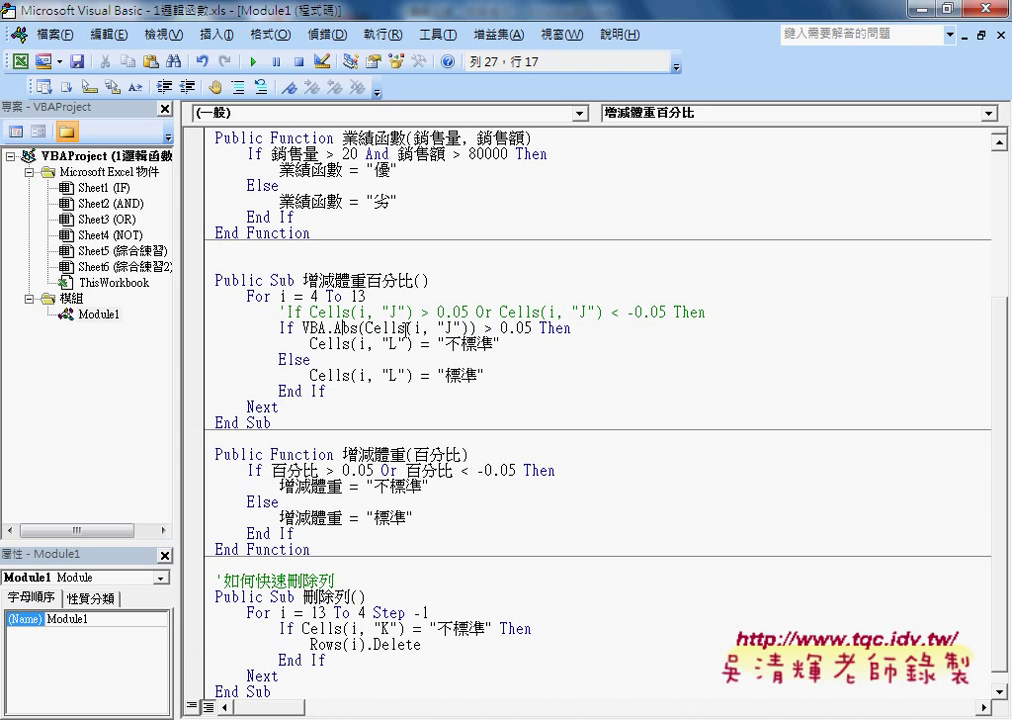
pyautogui.press('F1')
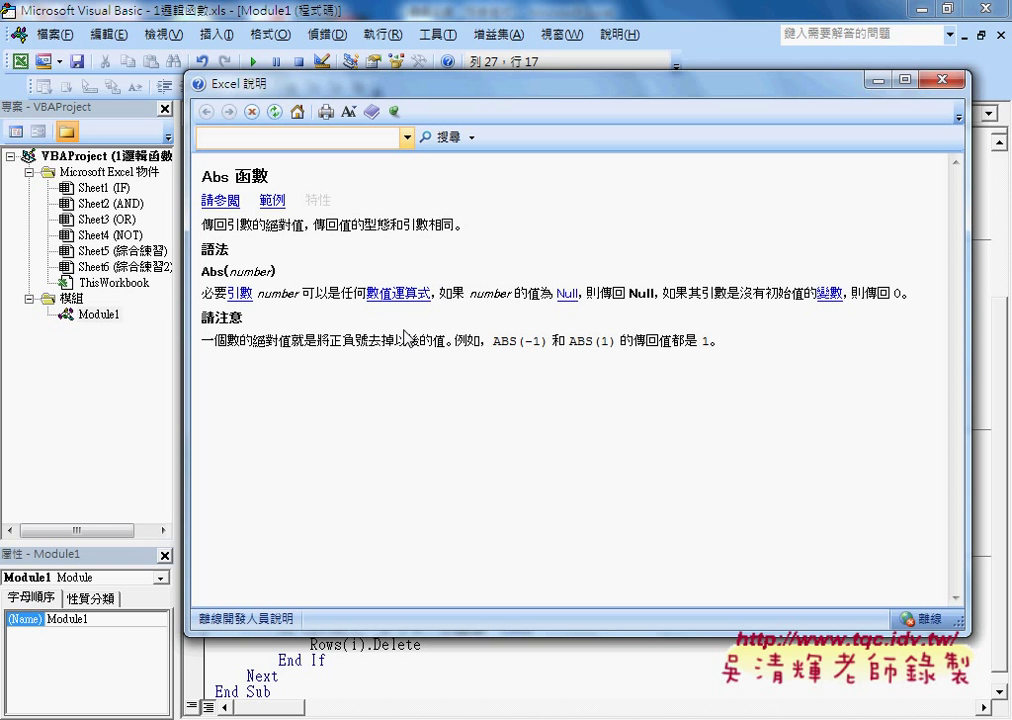
# Step: Open the Abs examples and highlight Abs(-50.3) returning 50.3
pyautogui.click(279, 203)
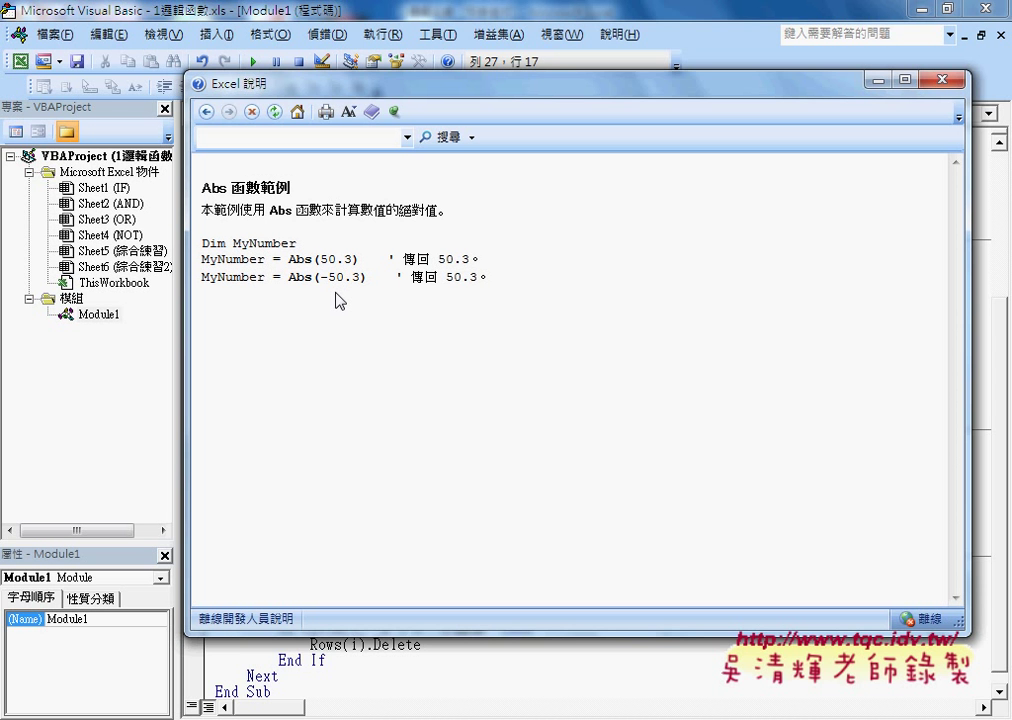
pyautogui.moveTo(362, 277); pyautogui.dragTo(328, 277)
pyautogui.moveTo(478, 277); pyautogui.dragTo(446, 277)
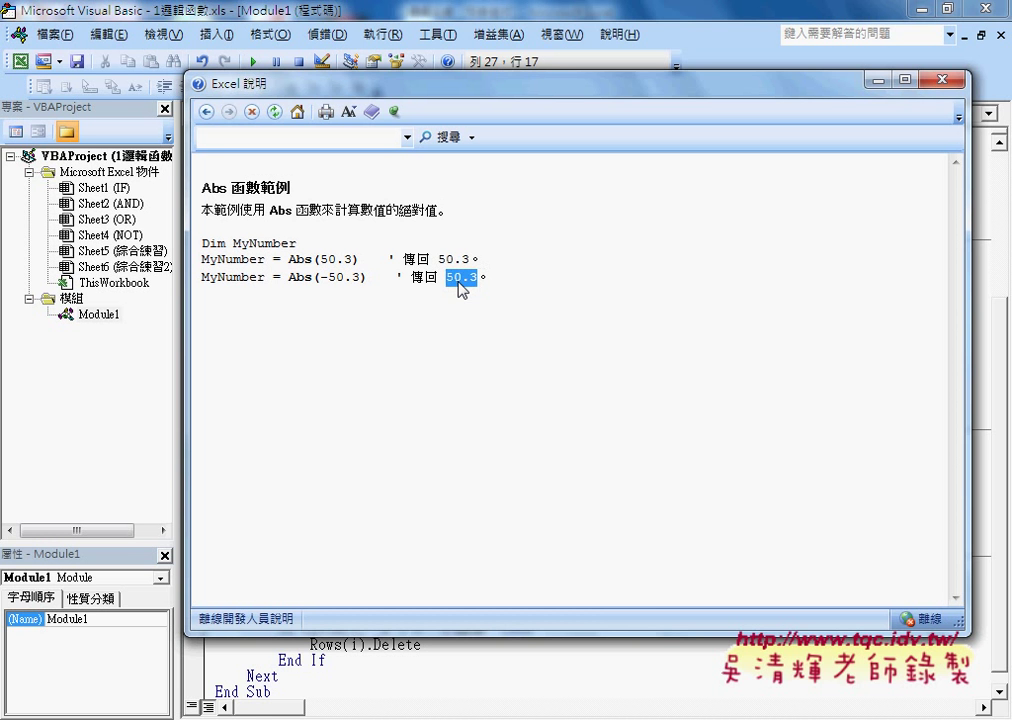
# Step: Close the Abs help window and highlight VBA.Abs in the condition
pyautogui.click(940, 80)
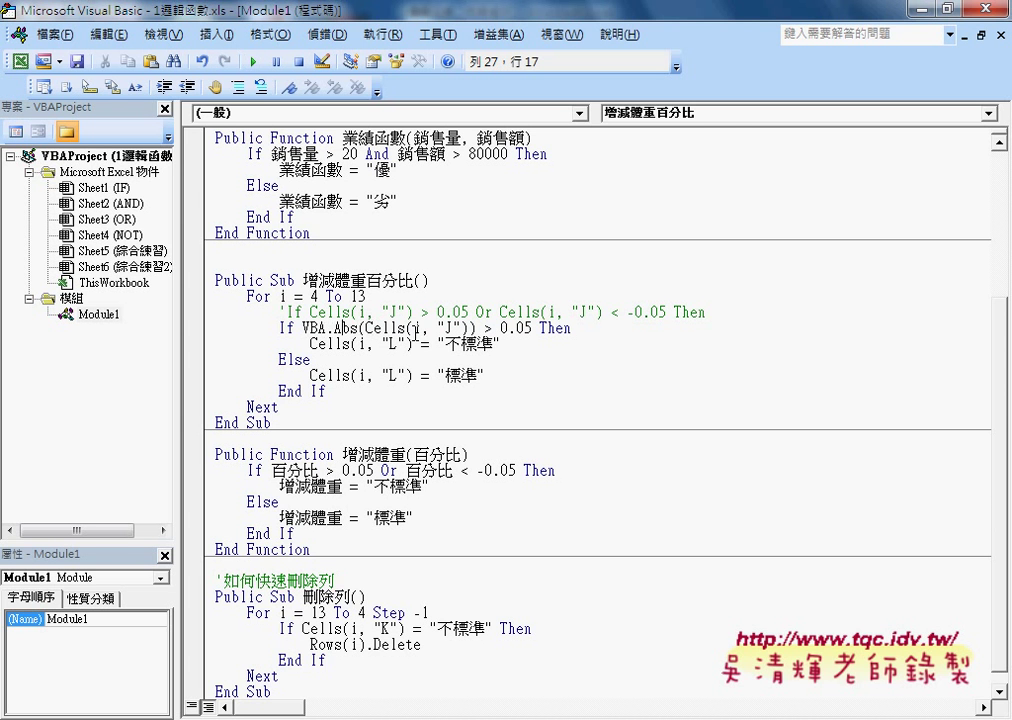
pyautogui.moveTo(302, 328)
pyautogui.mouseDown()
pyautogui.moveTo(347, 328)
pyautogui.moveTo(333, 328)
pyautogui.mouseUp()
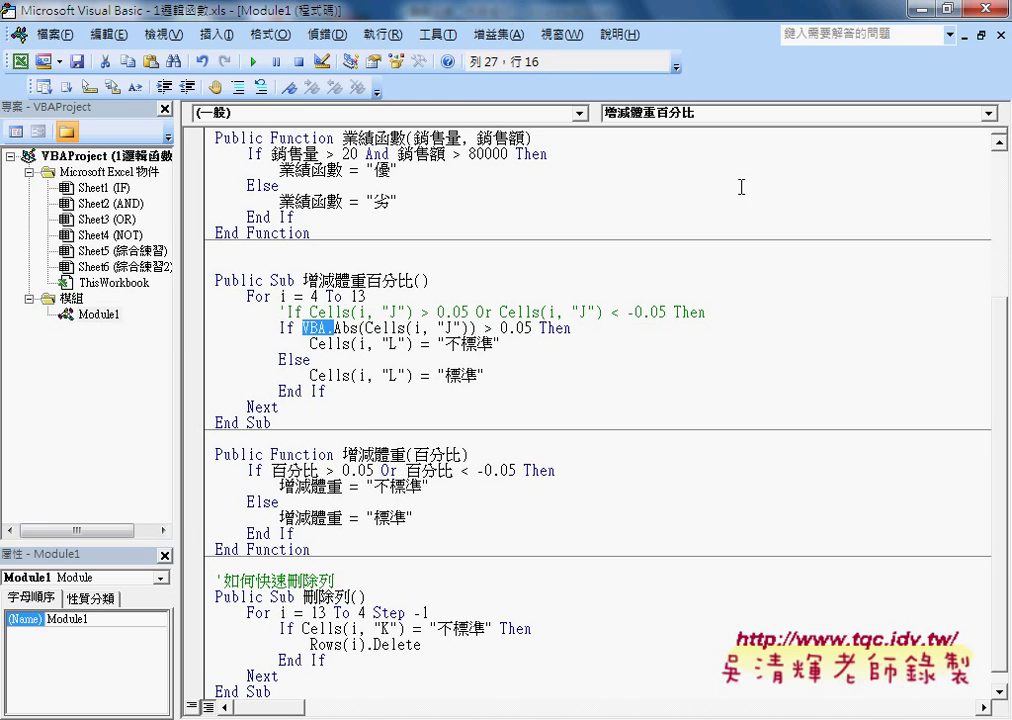
# Step: Compare the L4:L13 results with cell K4's 備註 formula, then return to the VB editor
pyautogui.click(919, 8)
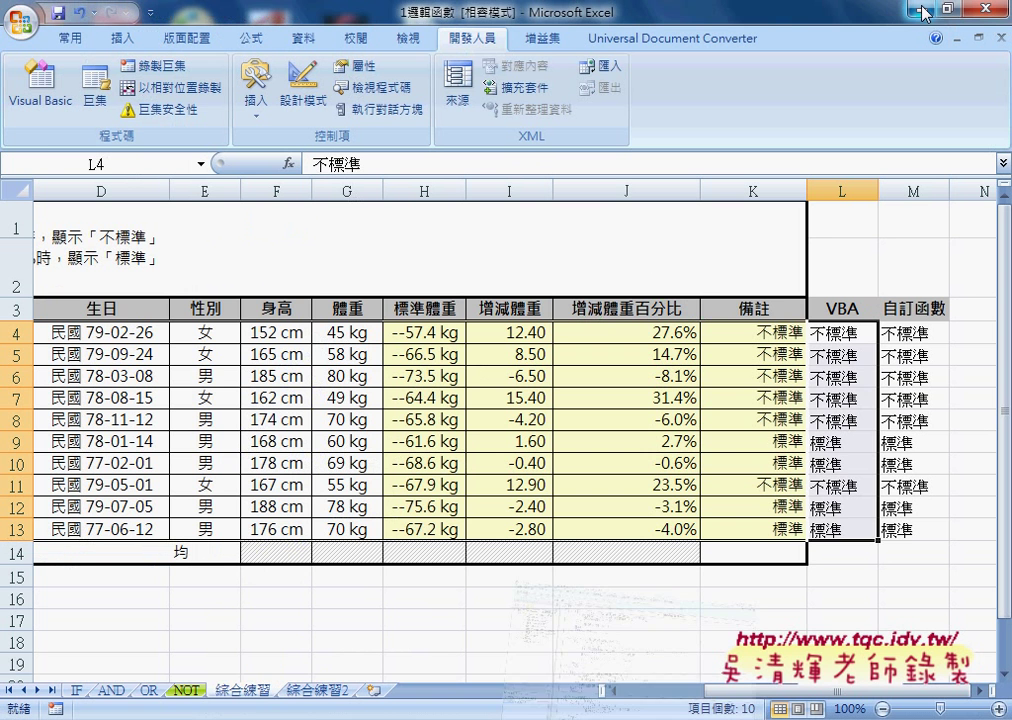
pyautogui.moveTo(838, 333); pyautogui.dragTo(850, 528)
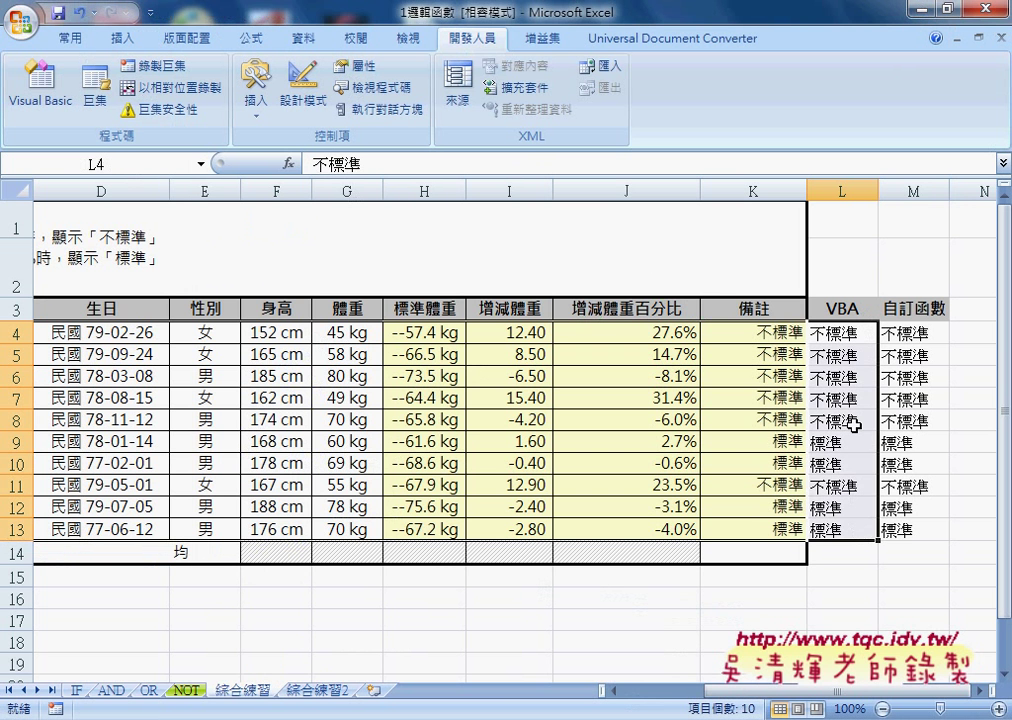
pyautogui.click(840, 442)
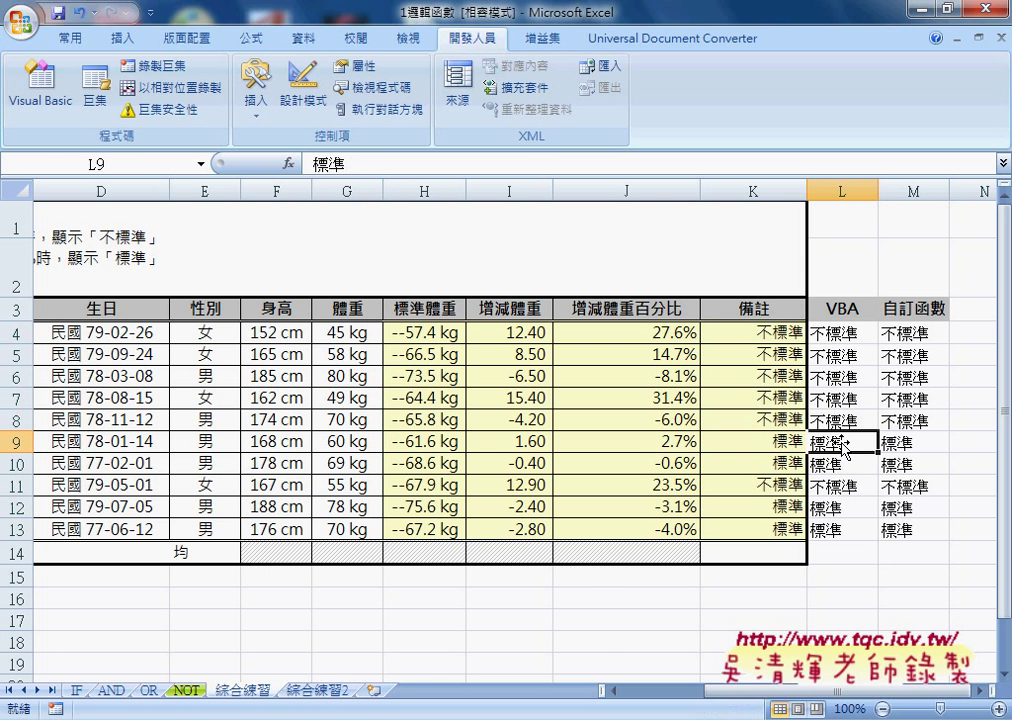
pyautogui.moveTo(845, 337); pyautogui.dragTo(842, 528)
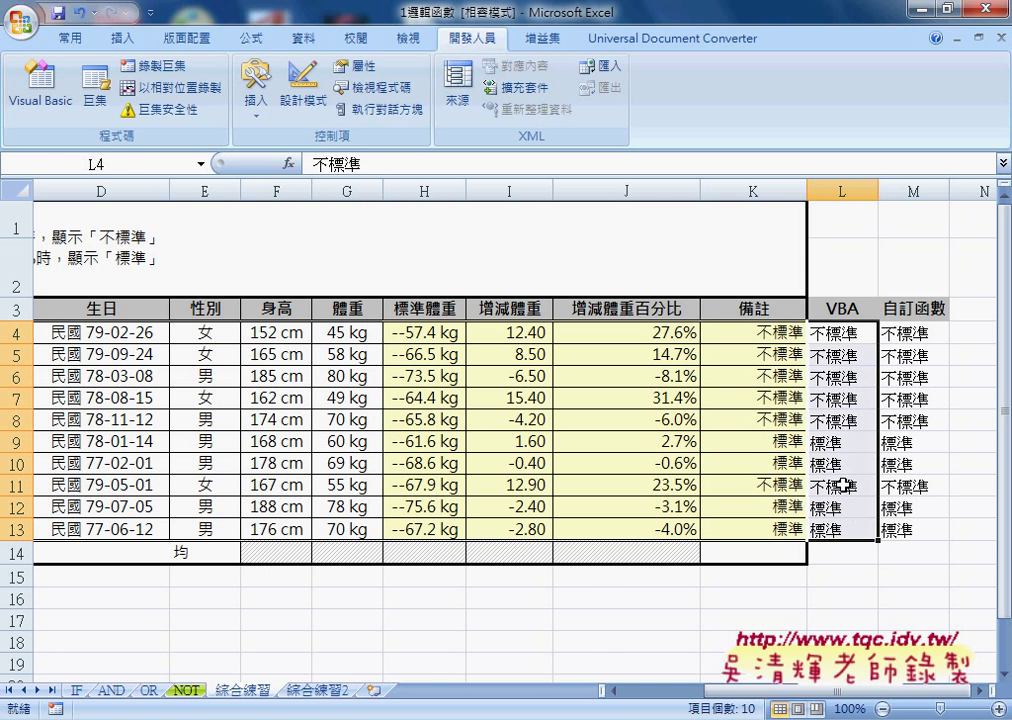
pyautogui.click(771, 333)
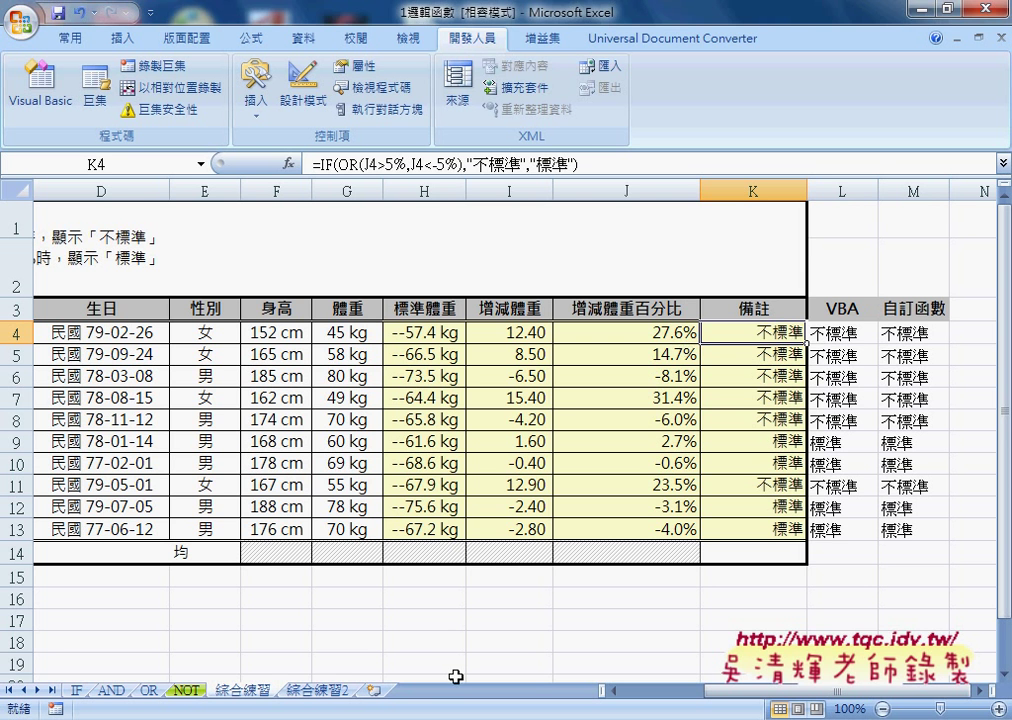
pyautogui.hotkey('alt', 'Tab')
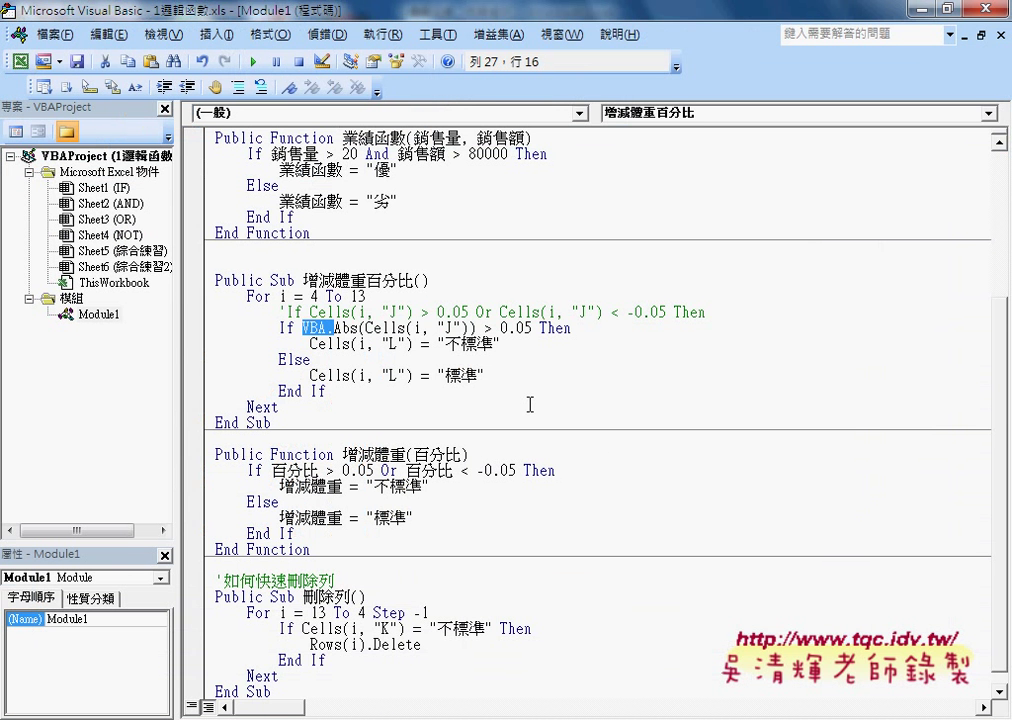
# Step: Paste a copy of the 增減體重百分比 Sub below End Sub and rename it 增減體重百分比_函數
pyautogui.moveTo(290, 422); pyautogui.dragTo(203, 287)
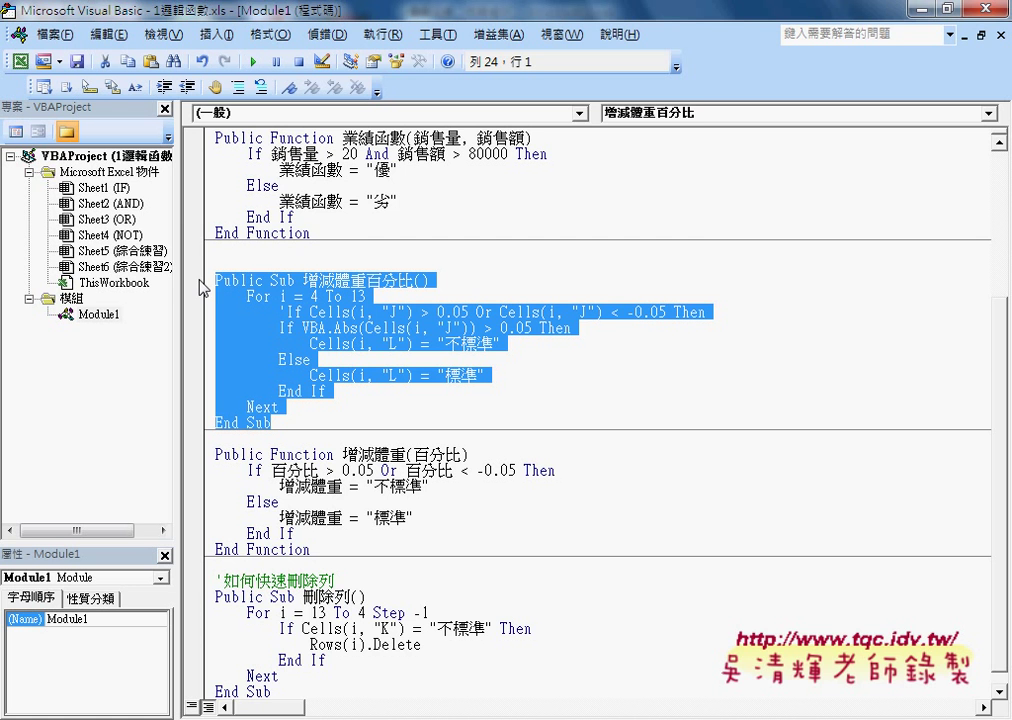
pyautogui.click(238, 434)
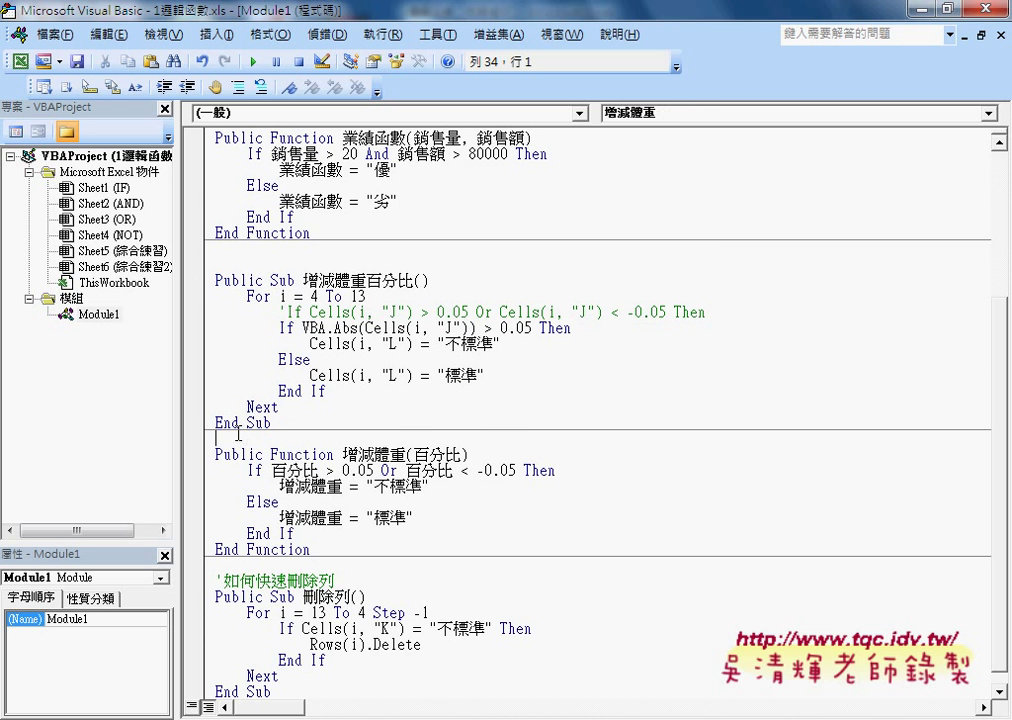
pyautogui.write('Public Sub 增減體重百分比()     For i = 4 To 13         \'If Cells(i, "J") > 0.05 Or Cells(i, "J") < -0.05 Then         If VBA.Abs(Cells(i, "J")) > 0.05 Then             Cells(i, "L") = "不標準"         Else             Cells(i, "L") = "標準"         End If     Next End Sub')
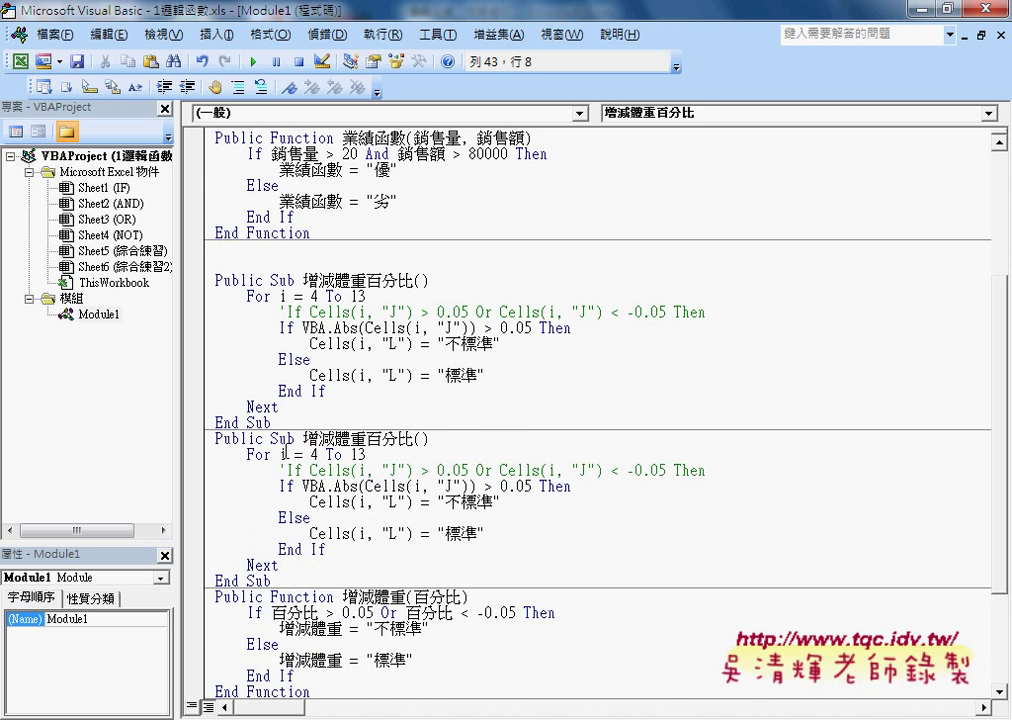
pyautogui.click(417, 436)
pyautogui.write('_')
pyautogui.write('韓')
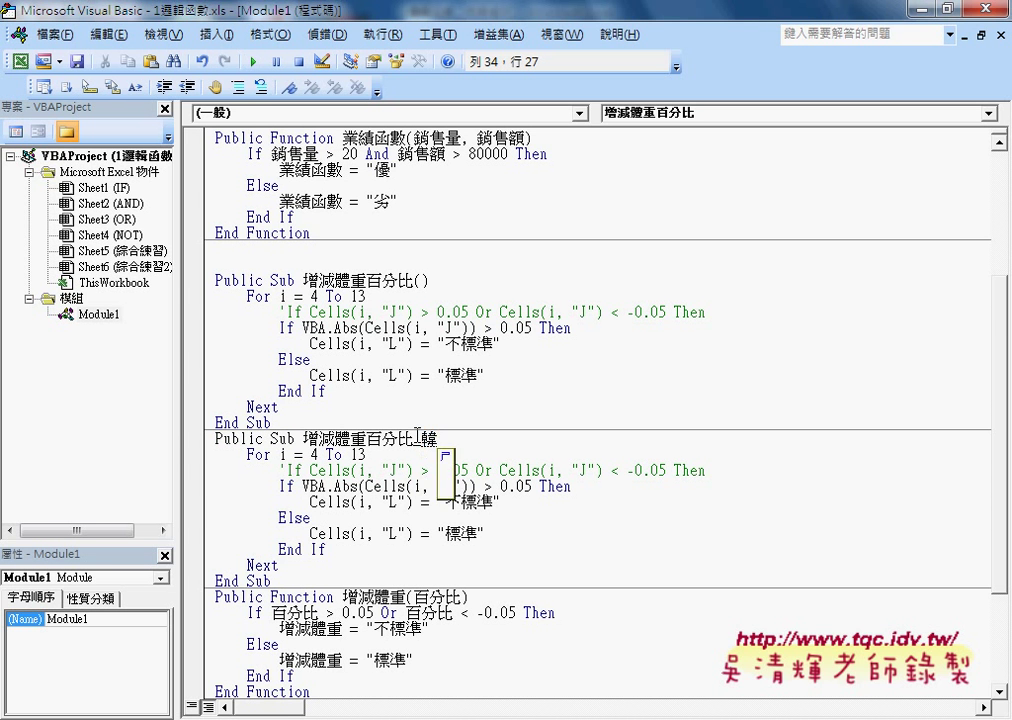
pyautogui.write('函數(')
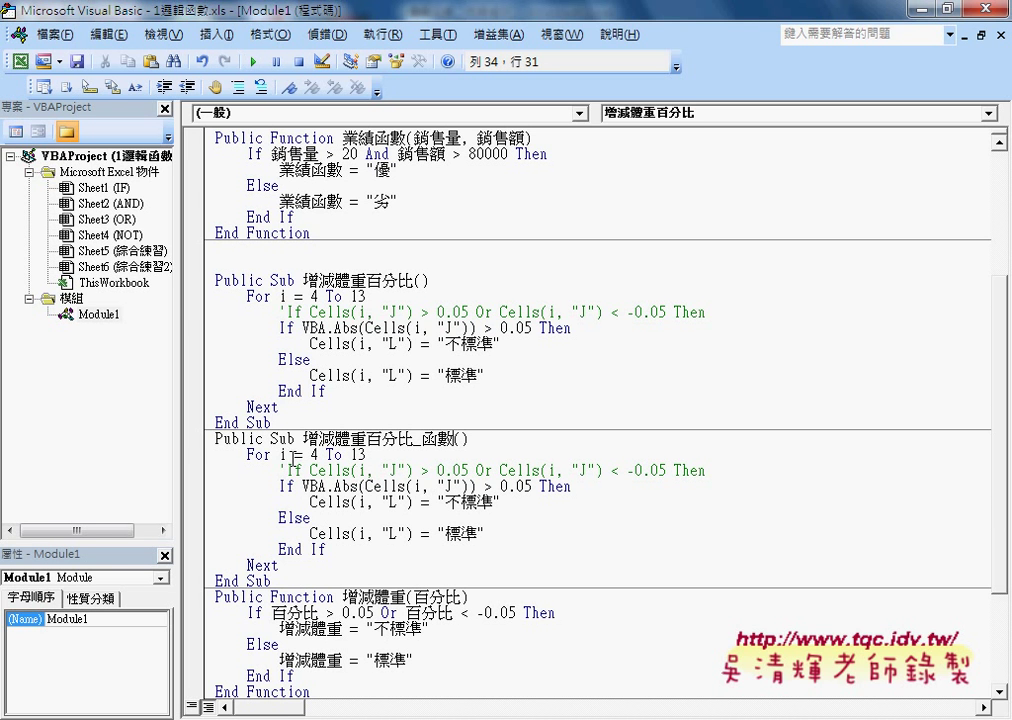
# Step: Delete the Else branch, End If and both If condition lines from the copied Sub
pyautogui.click(279, 486)
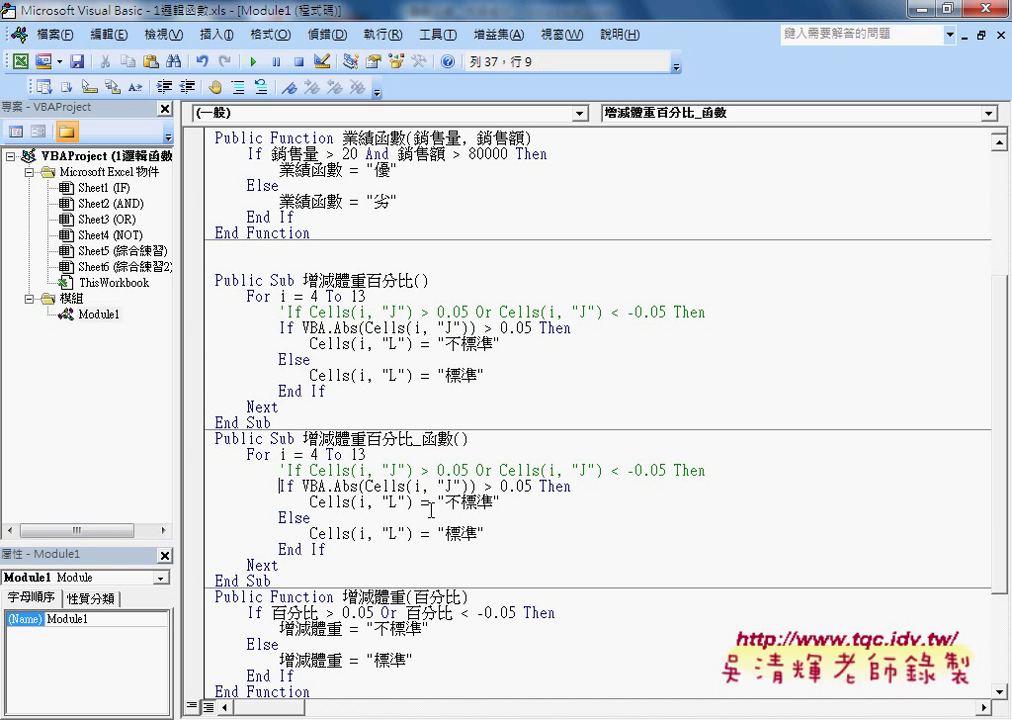
pyautogui.moveTo(329, 549)
pyautogui.mouseDown()
pyautogui.moveTo(300, 525)
pyautogui.moveTo(205, 523)
pyautogui.mouseUp()
pyautogui.click(329, 549)
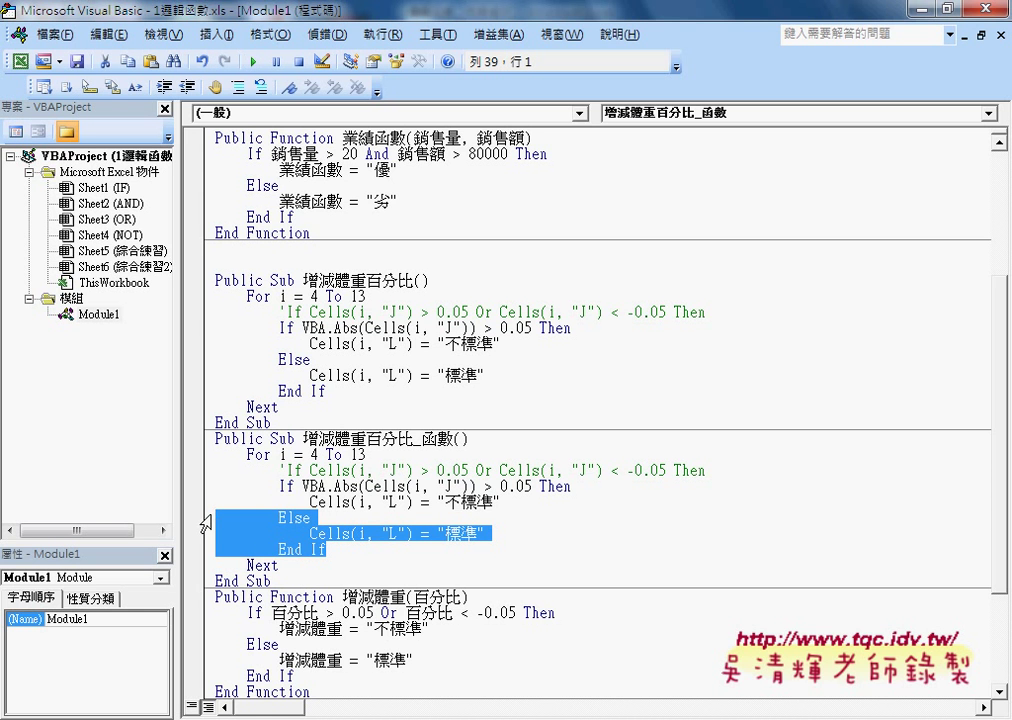
pyautogui.press('Delete')
pyautogui.press('Delete')
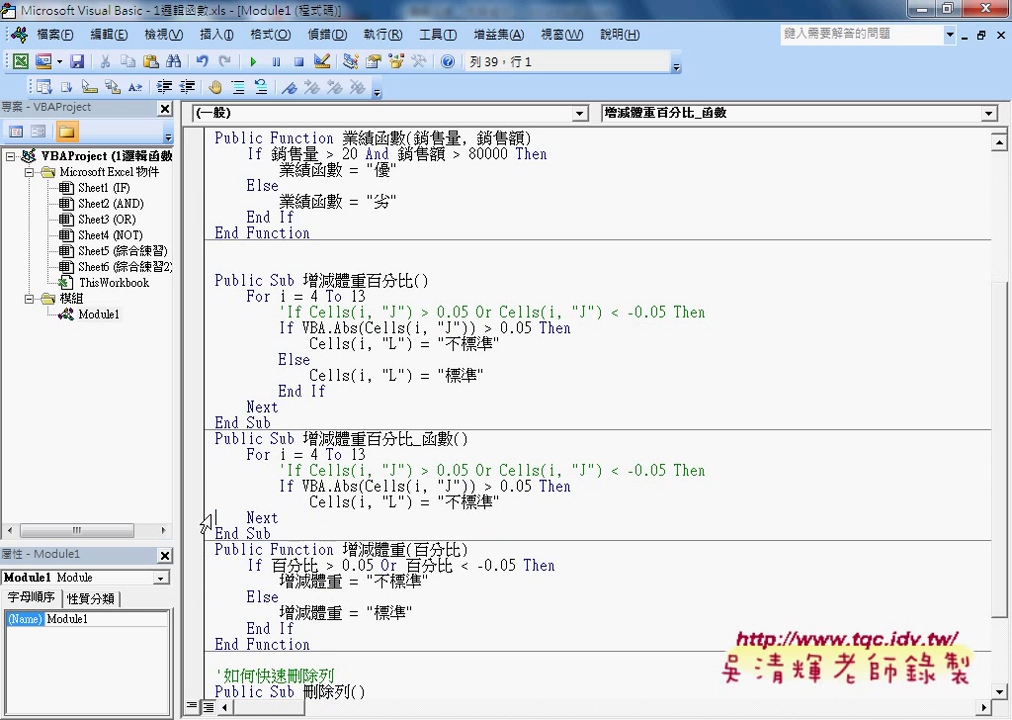
pyautogui.press('Up')
pyautogui.press('Delete')
pyautogui.press('Delete')
pyautogui.press('Delete')
pyautogui.press('Delete')
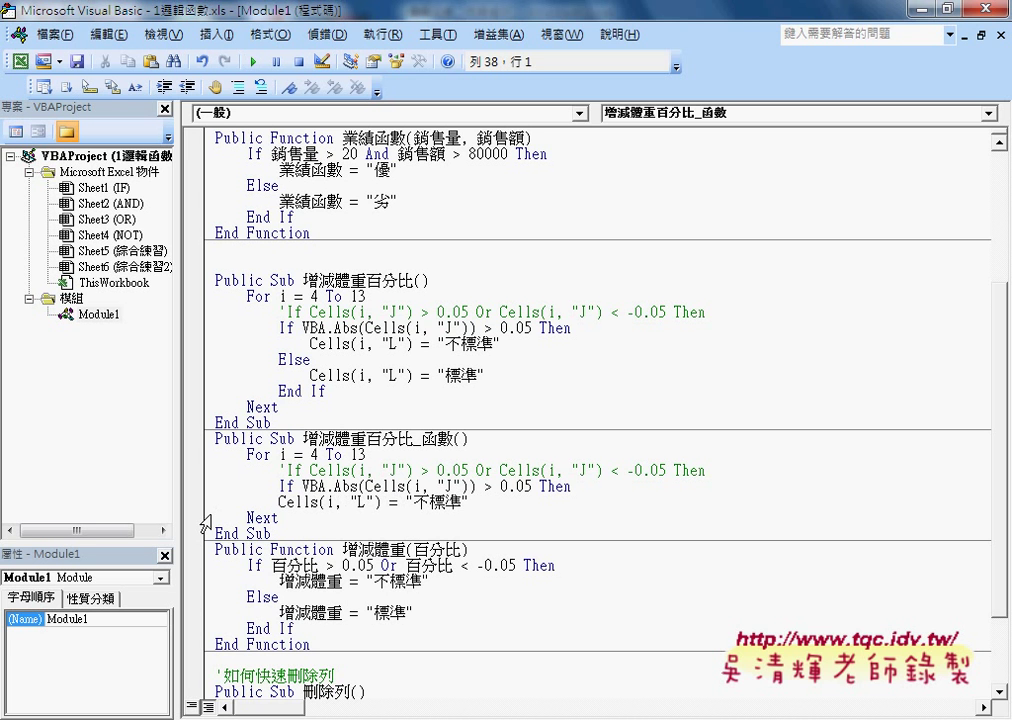
pyautogui.moveTo(570, 486); pyautogui.dragTo(203, 478)
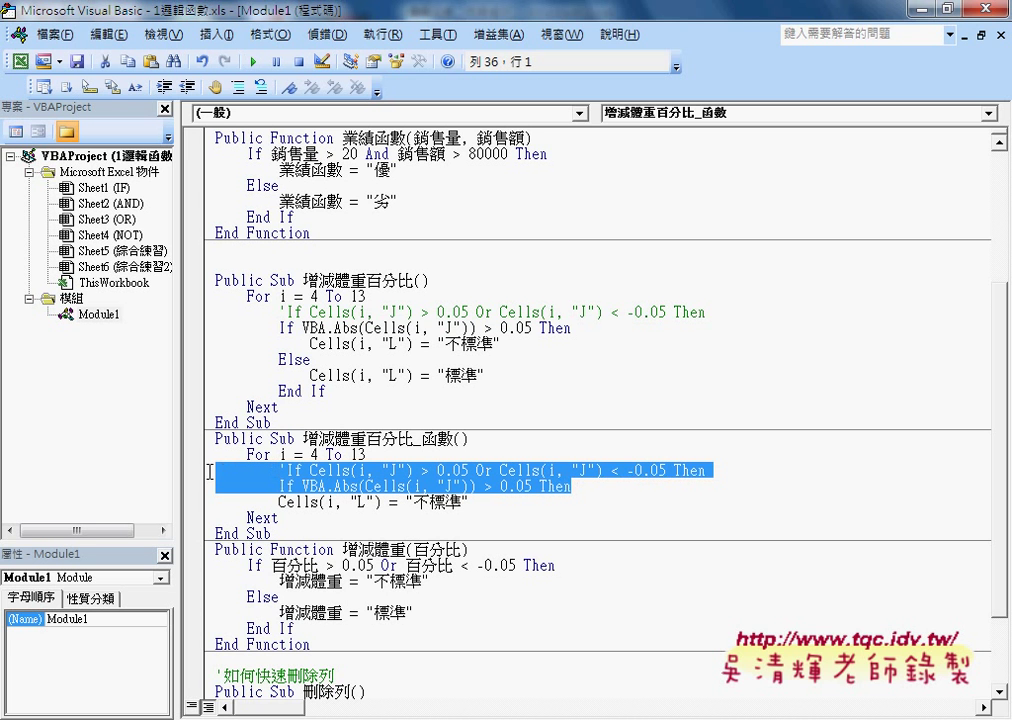
pyautogui.press('Delete')
pyautogui.press('Delete')
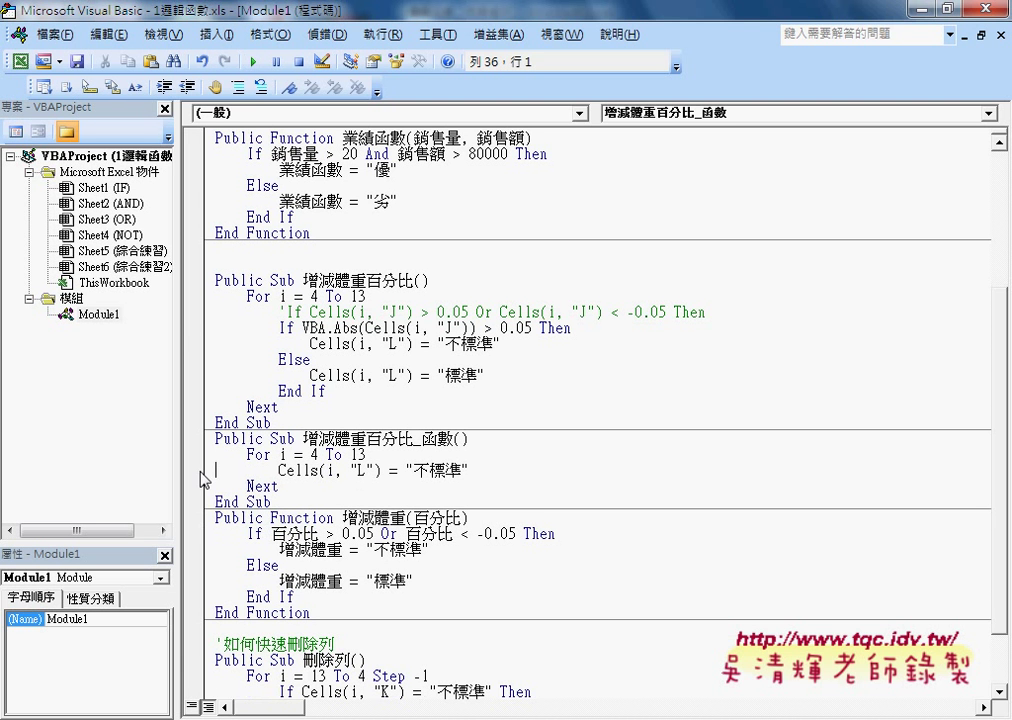
# Step: Check and adjust the indentation of the remaining For, Cells and Next lines
pyautogui.click(246, 455)
pyautogui.moveTo(246, 455); pyautogui.dragTo(215, 455)
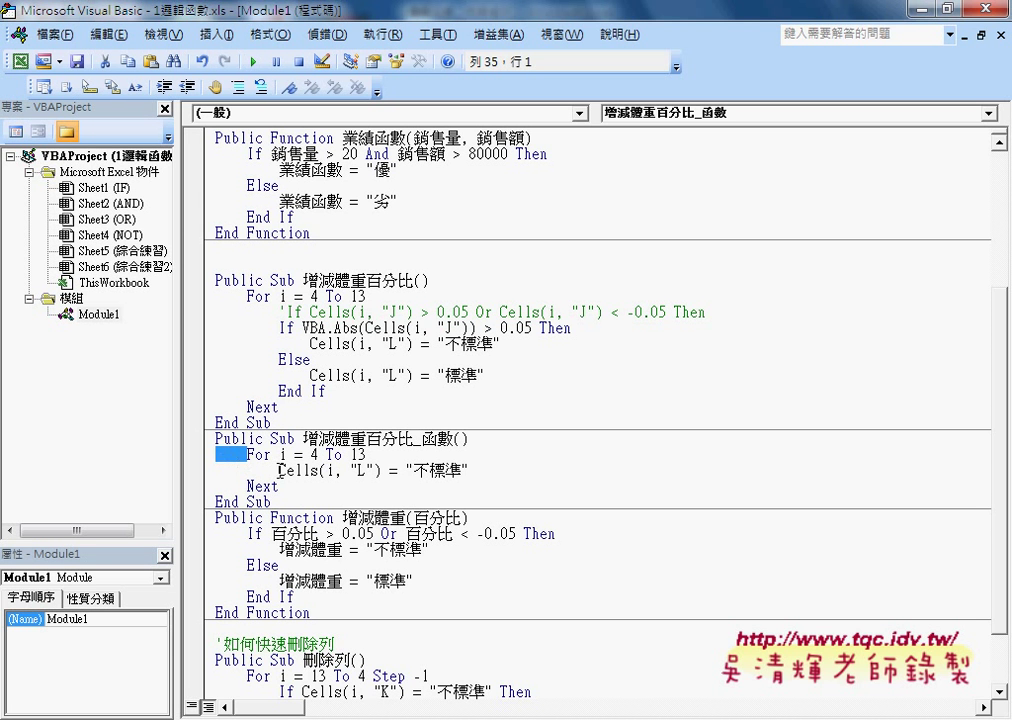
pyautogui.moveTo(278, 470); pyautogui.dragTo(228, 470)
pyautogui.hotkey('shift', 'Tab')
pyautogui.press('Tab')
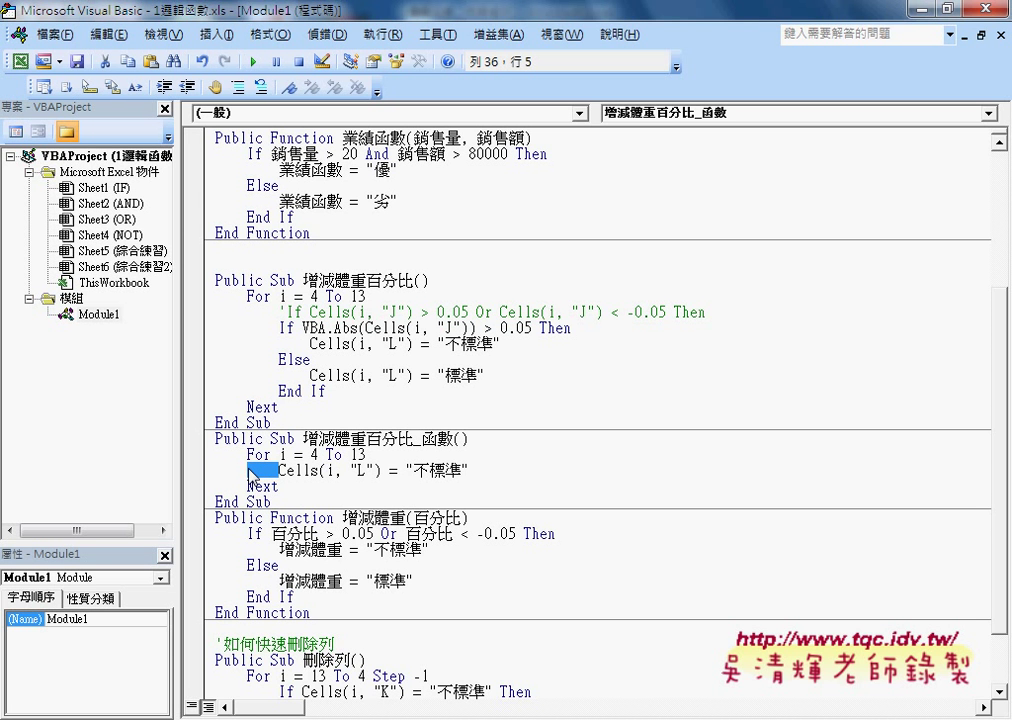
pyautogui.press('Up')
pyautogui.hotkey('shift', 'Home')
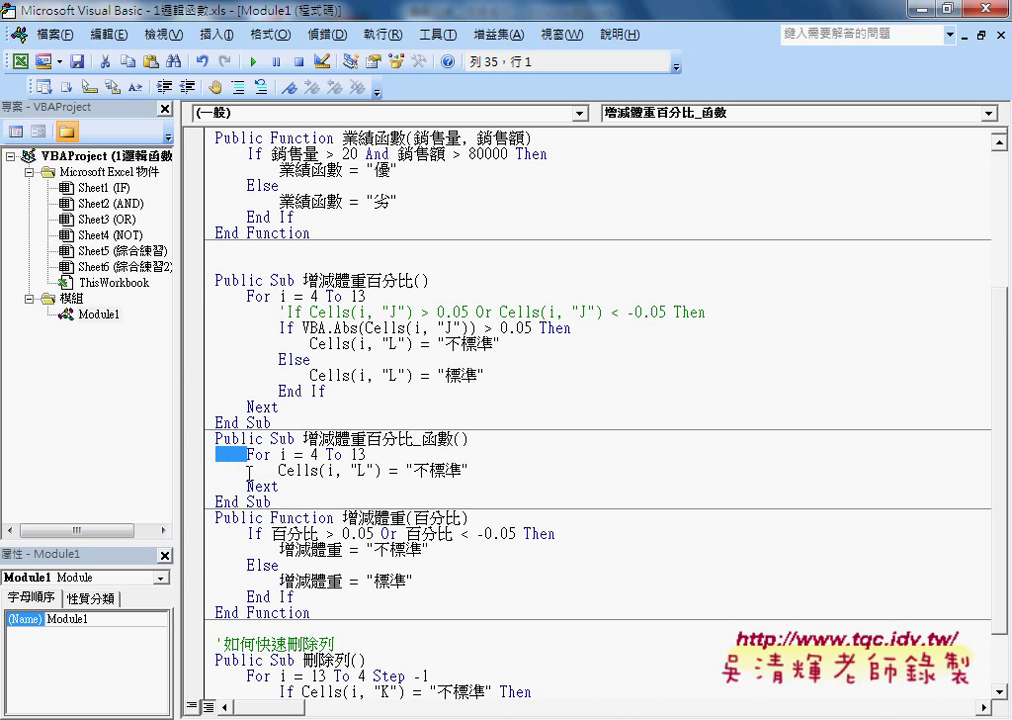
pyautogui.moveTo(250, 470)
pyautogui.mouseDown()
pyautogui.moveTo(203, 472)
pyautogui.moveTo(214, 484)
pyautogui.mouseUp()
pyautogui.click(247, 486)
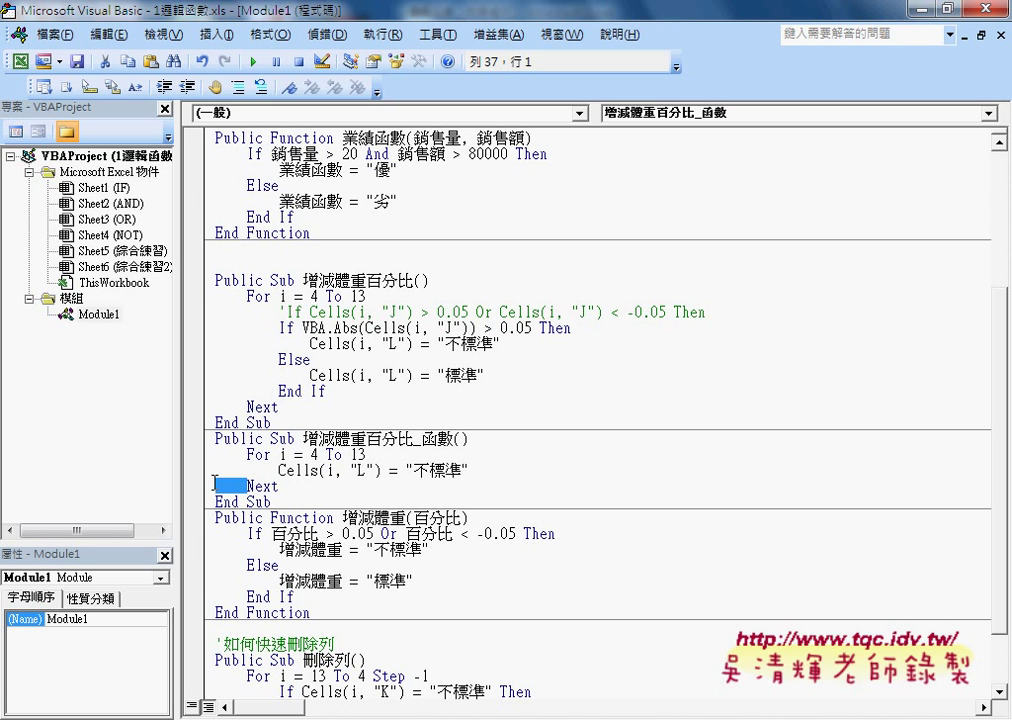
pyautogui.click(263, 484)
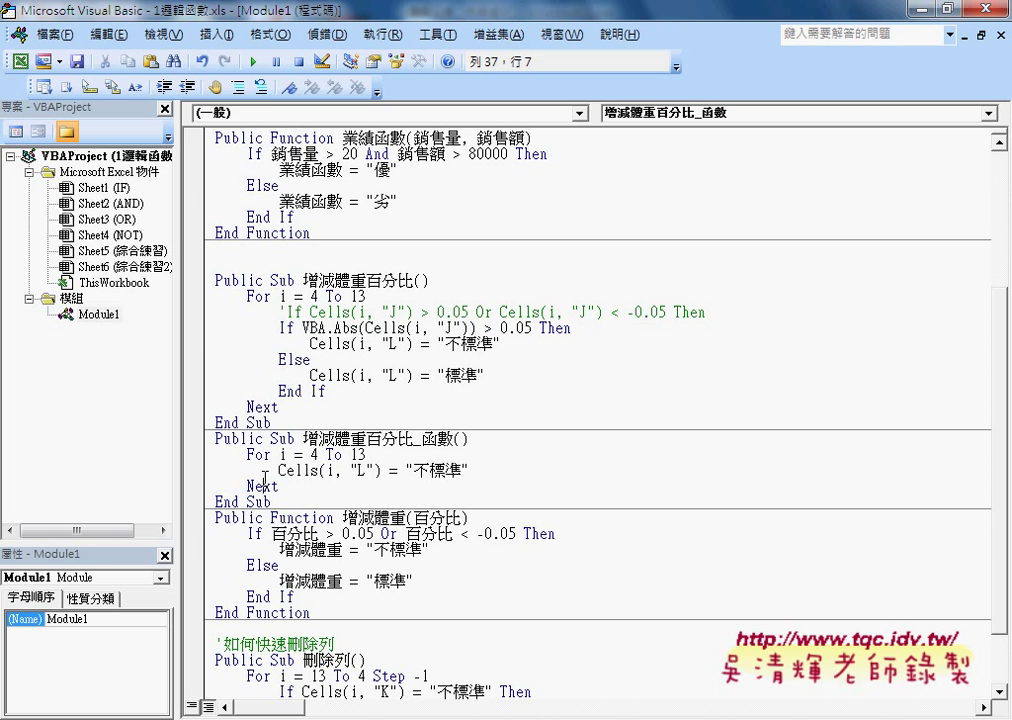
pyautogui.click(262, 359)
# Step: Delete 不標準 from the quotes in 增減體重百分比_函數, leaving Cells(i, "L") = ""
pyautogui.click(292, 391)
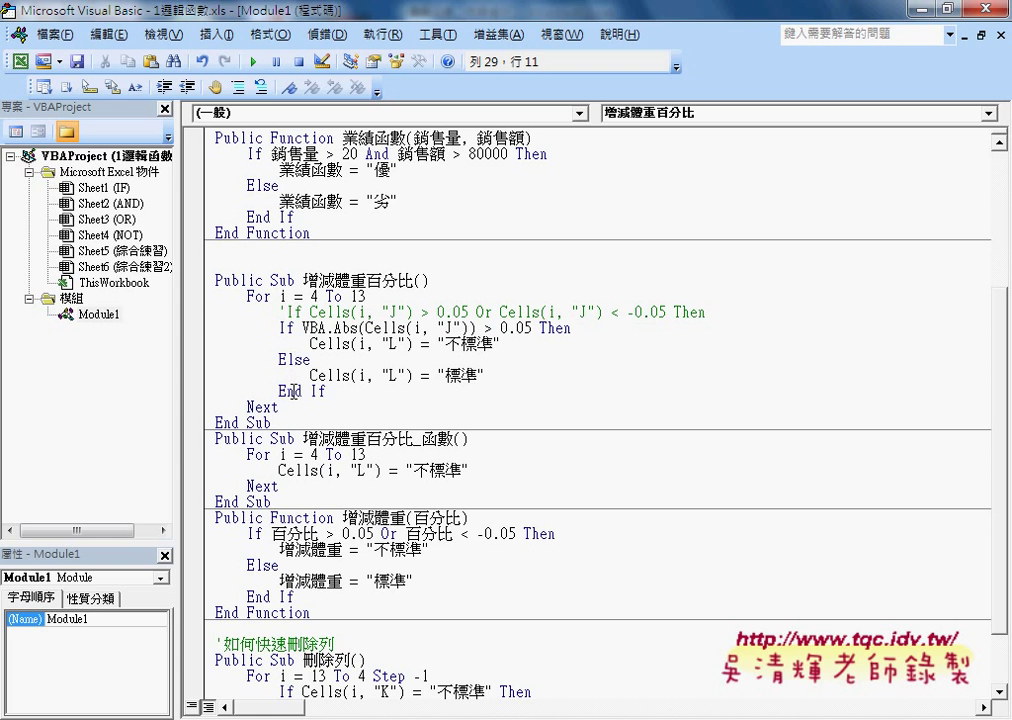
pyautogui.moveTo(327, 391); pyautogui.dragTo(279, 391)
pyautogui.click(292, 359)
pyautogui.moveTo(309, 343); pyautogui.dragTo(410, 343)
pyautogui.moveTo(309, 375); pyautogui.dragTo(462, 380)
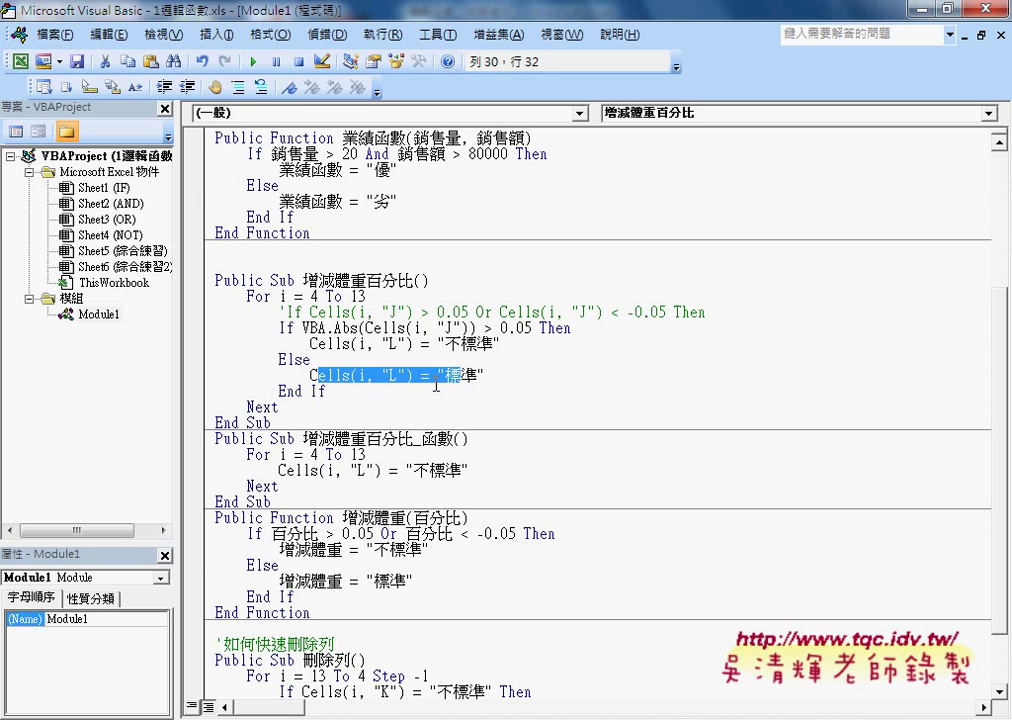
pyautogui.click(338, 387)
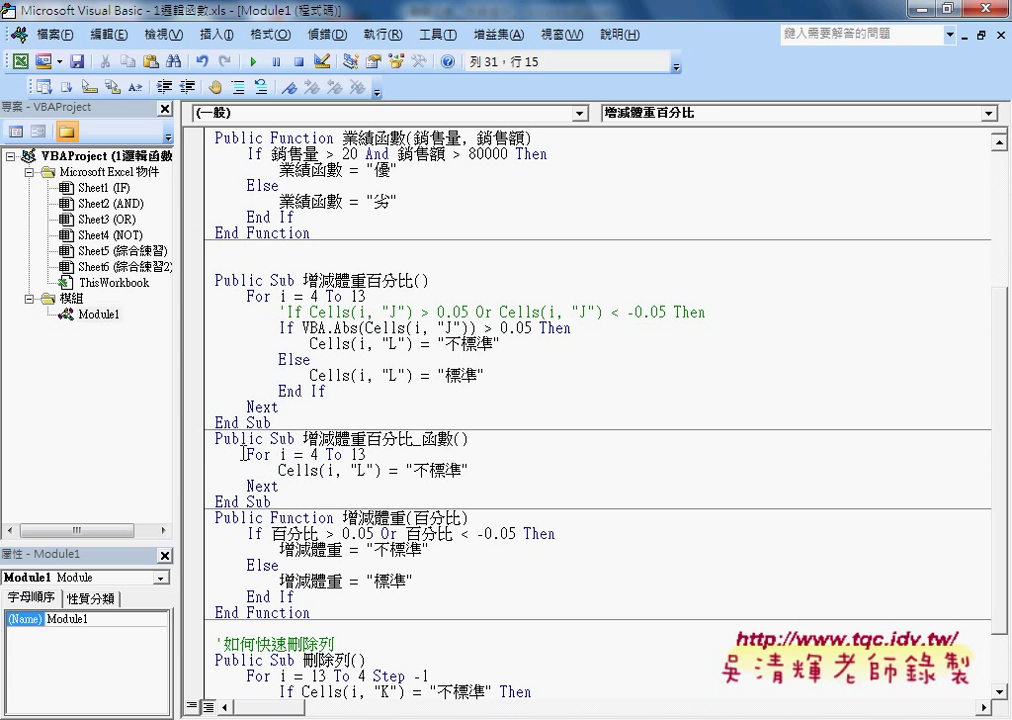
pyautogui.moveTo(243, 453); pyautogui.dragTo(280, 486)
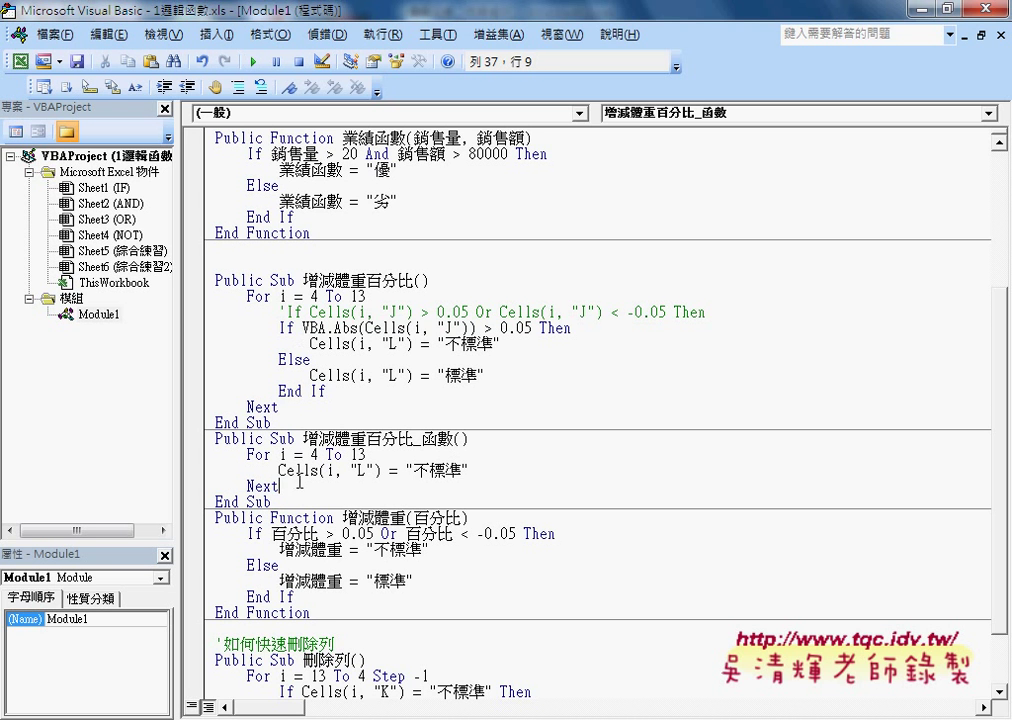
pyautogui.moveTo(414, 470); pyautogui.dragTo(463, 470)
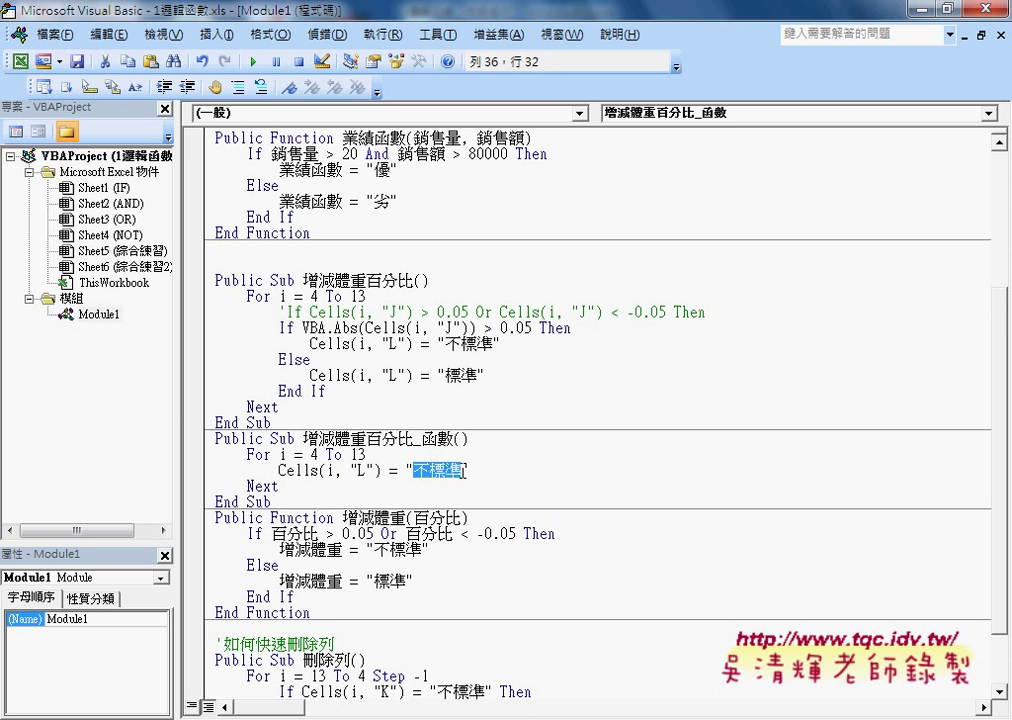
pyautogui.press('Delete')
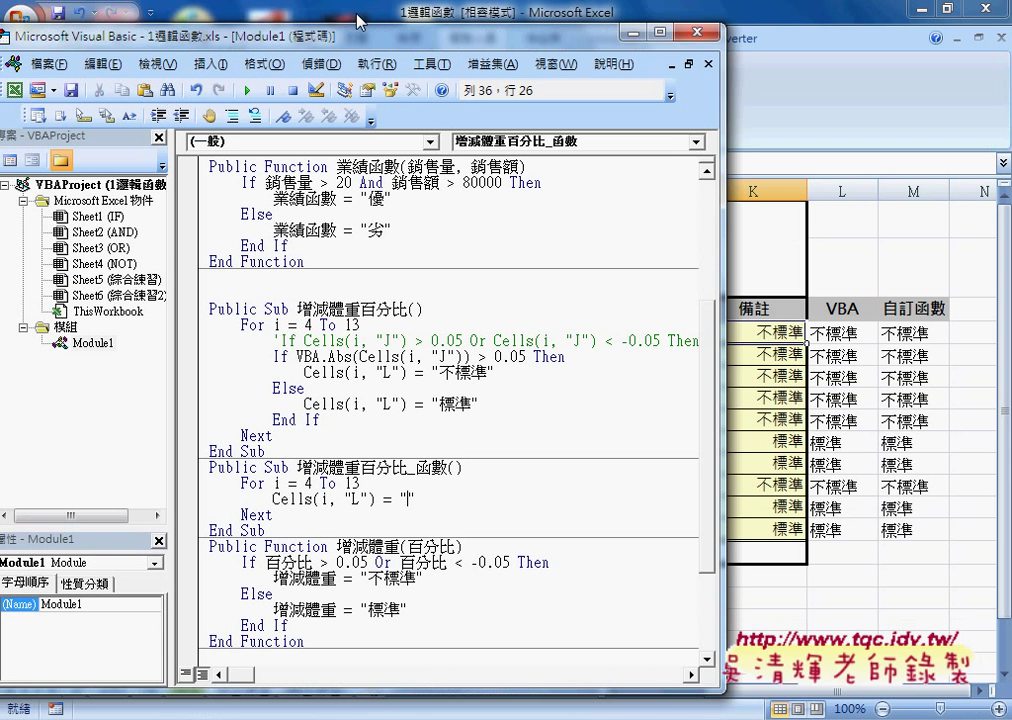
# Step: Run the macro to empty the VBA column, then copy K4's IF formula from the formula bar
pyautogui.doubleClick(287, 15)
pyautogui.moveTo(378, 40); pyautogui.dragTo(392, 45)
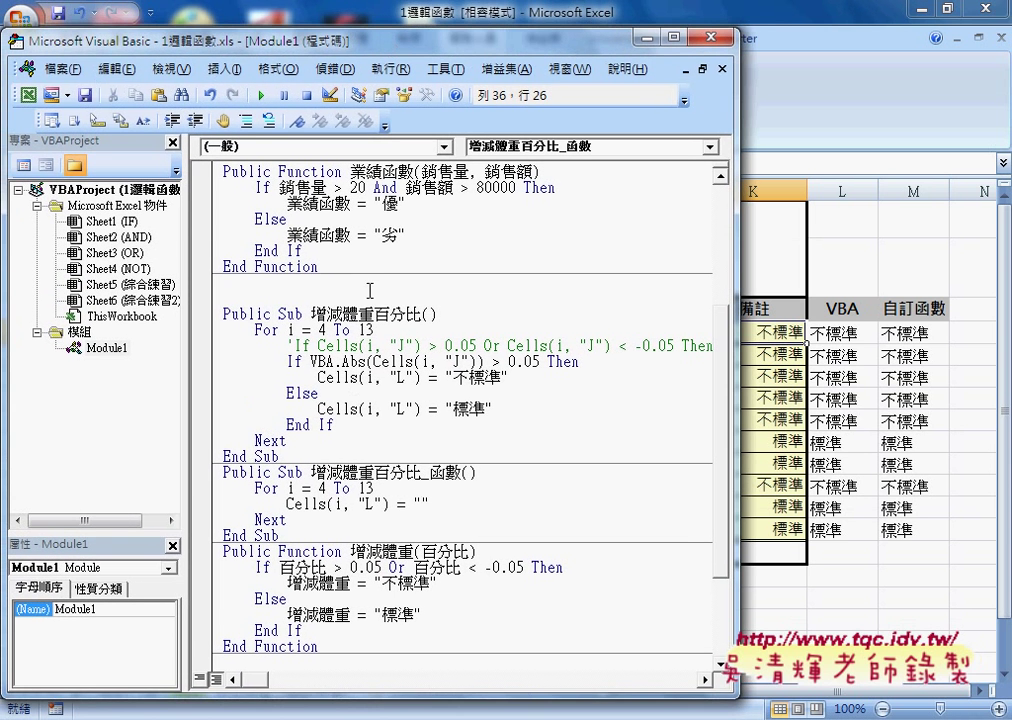
pyautogui.click(261, 95)
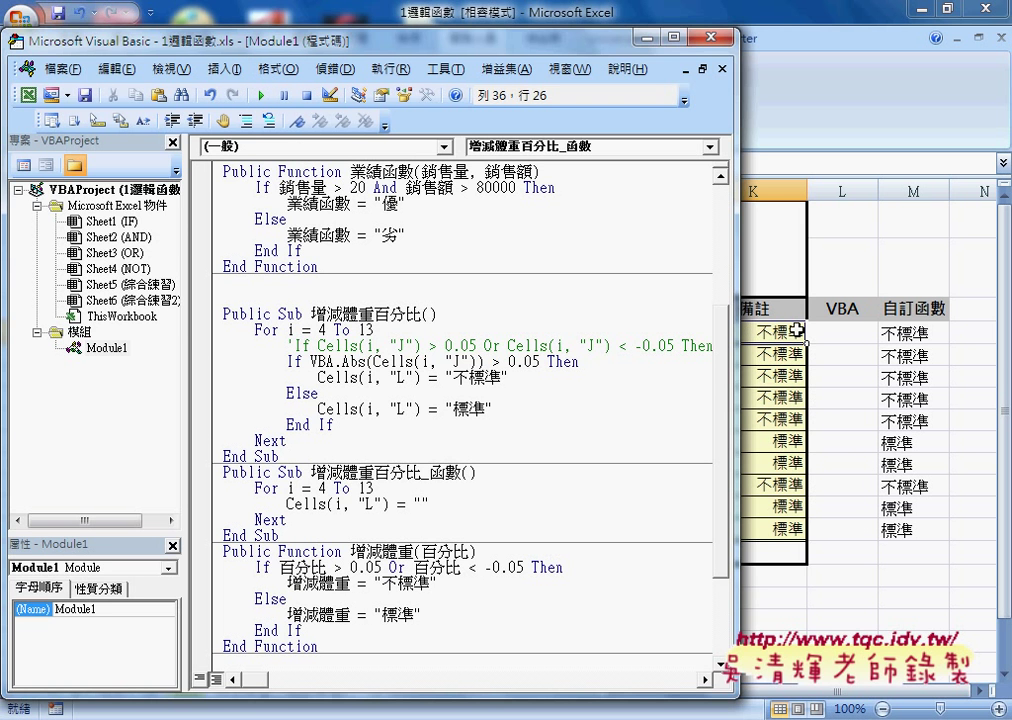
pyautogui.click(765, 331)
pyautogui.moveTo(578, 163); pyautogui.dragTo(313, 163)
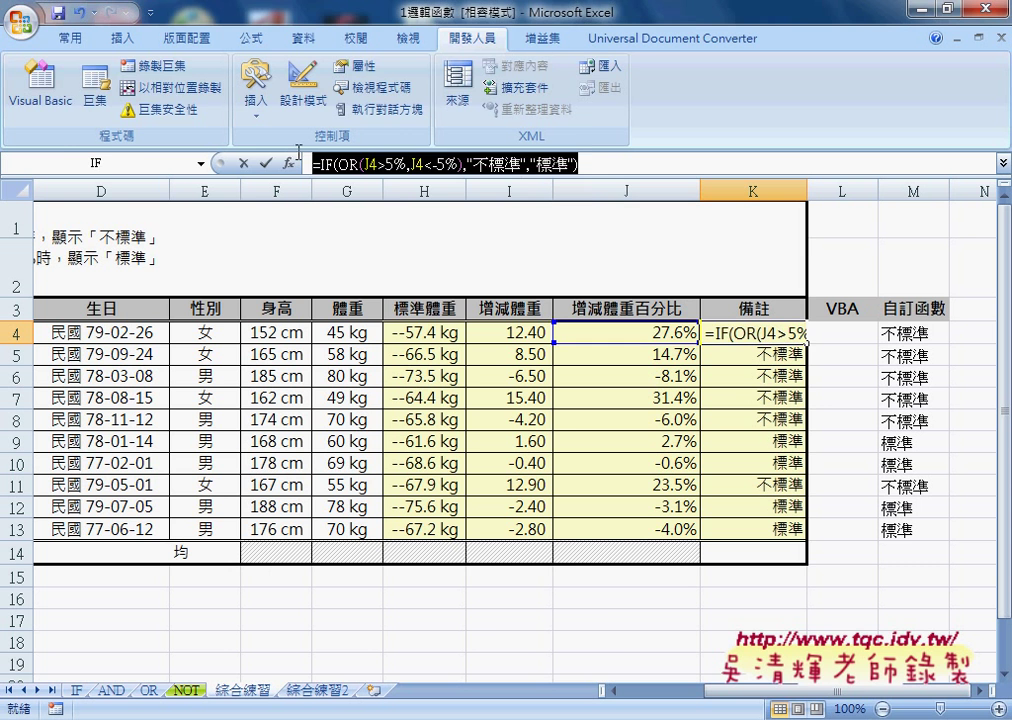
pyautogui.rightClick(366, 160)
pyautogui.click(391, 194)
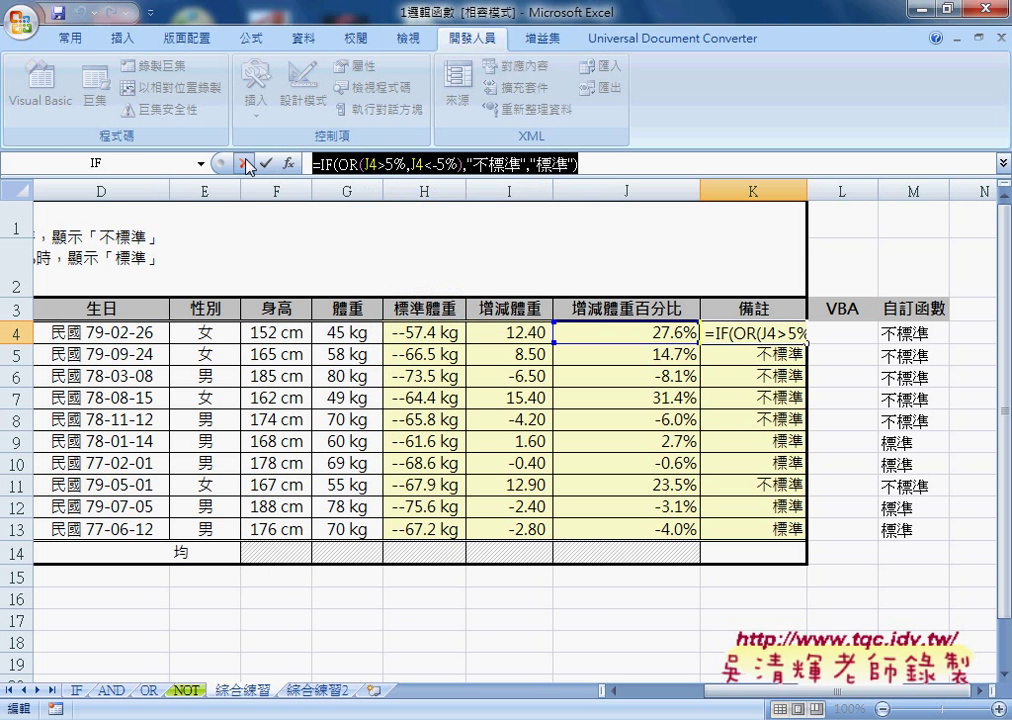
pyautogui.click(245, 164)
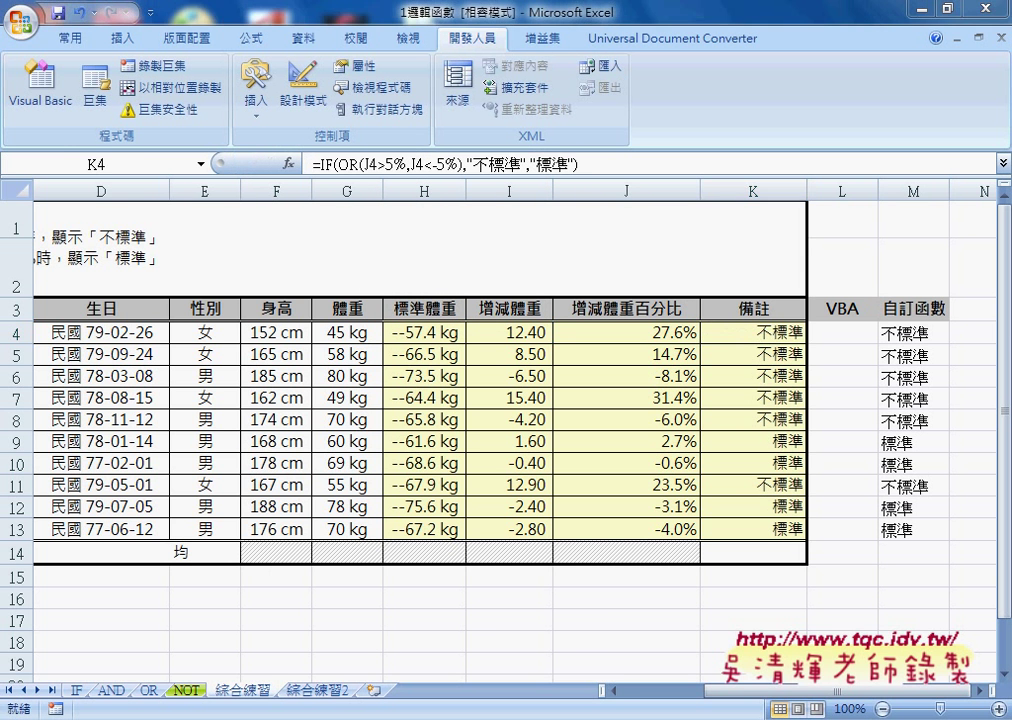
# Step: Paste K4's IF formula between the quotes, doubling the quotes around 不標準 and 標準
pyautogui.click(518, 552)
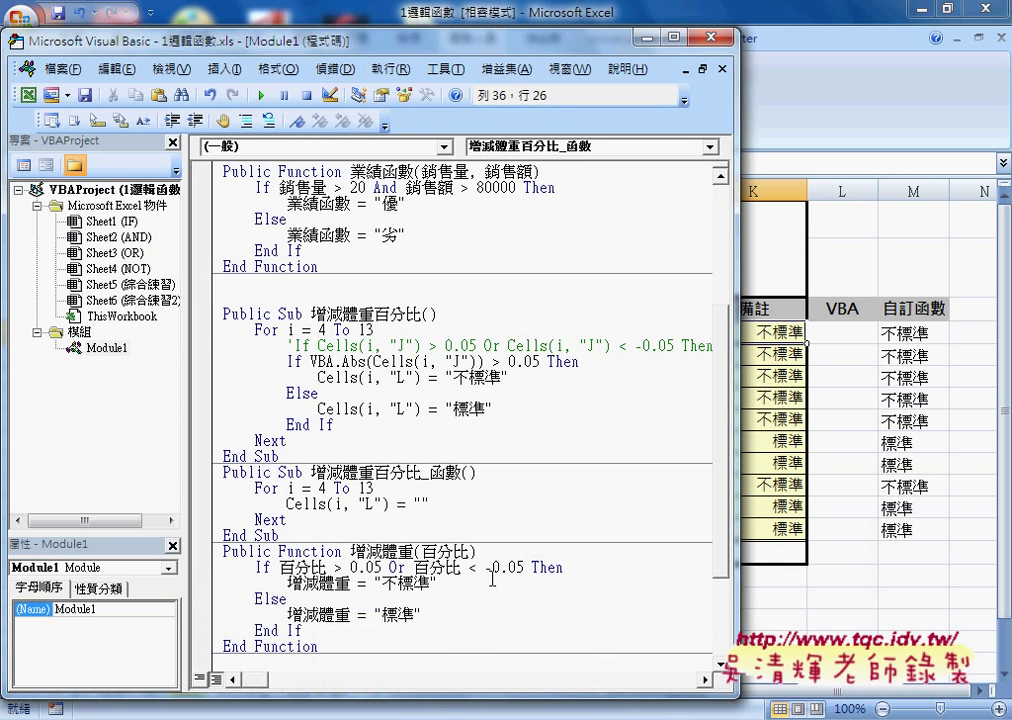
pyautogui.hotkey('ctrl', 'v')
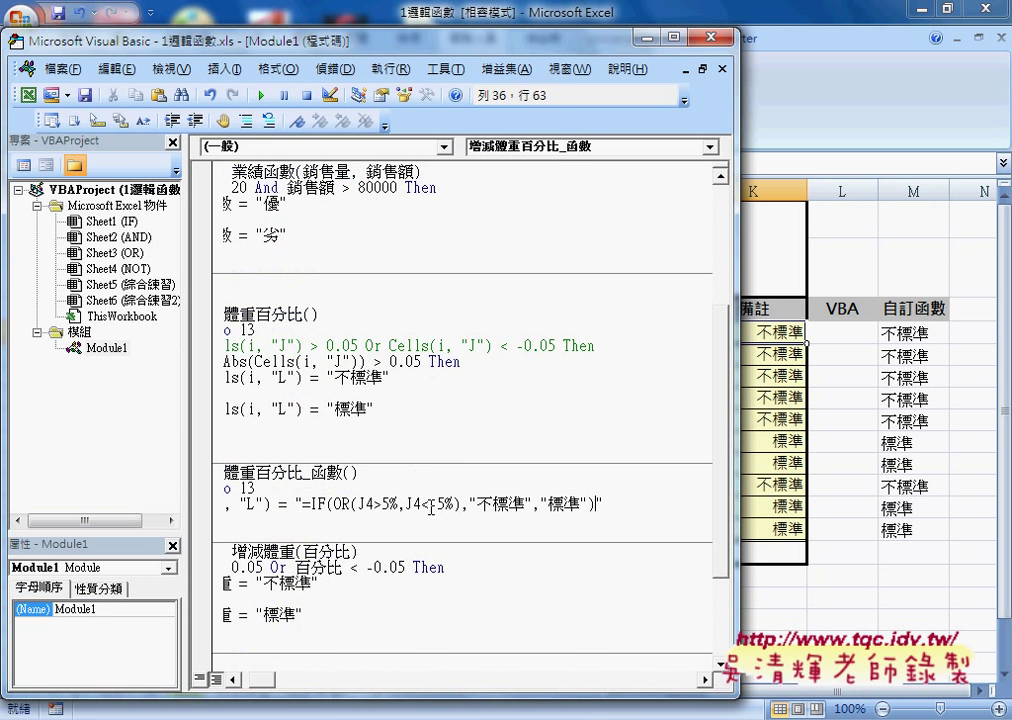
pyautogui.click(471, 504)
pyautogui.write('""')
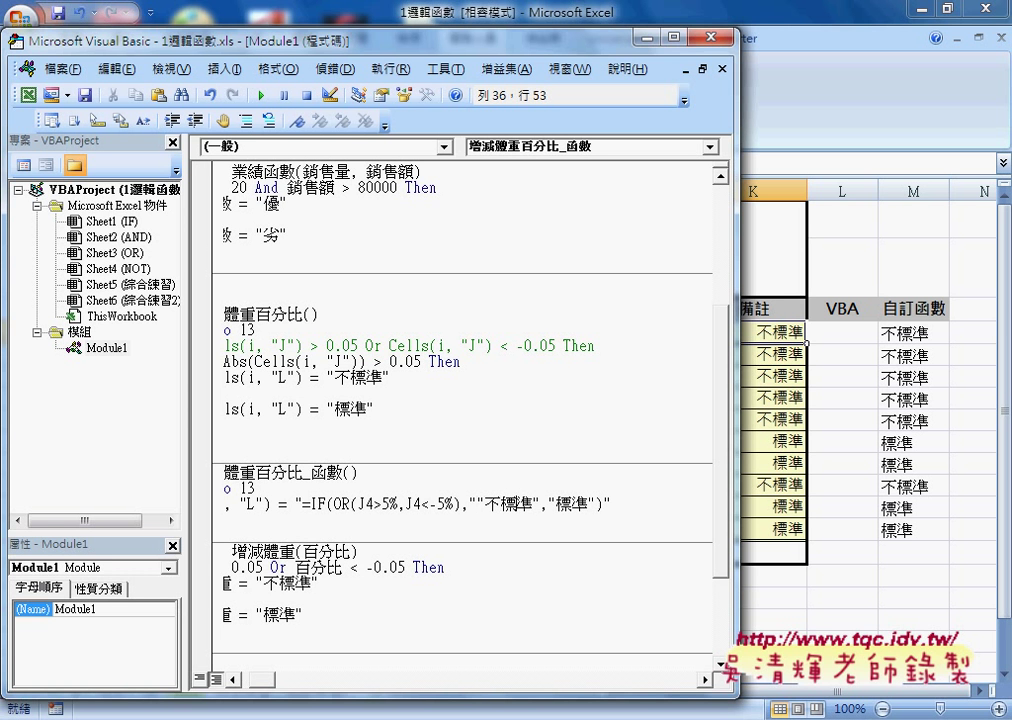
pyautogui.press('Right')
pyautogui.press('Right')
pyautogui.press('Right')
pyautogui.press('Right')
pyautogui.press('Right')
pyautogui.write('"')
pyautogui.press('Right')
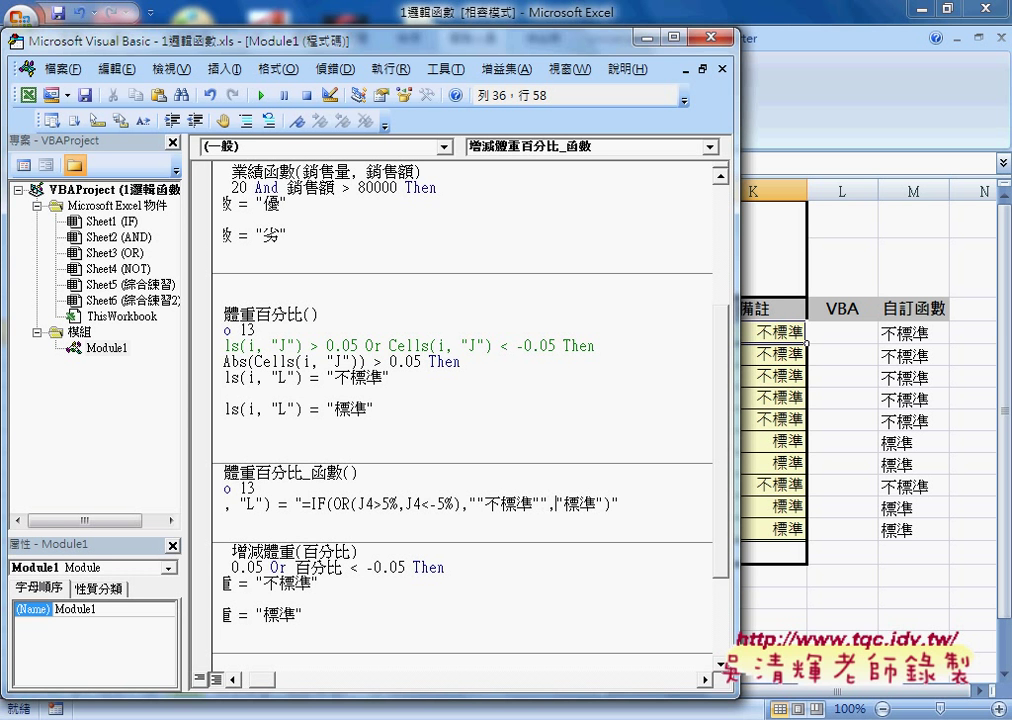
pyautogui.write('"')
pyautogui.press('Right')
pyautogui.press('Right')
pyautogui.press('Right')
pyautogui.write('"')
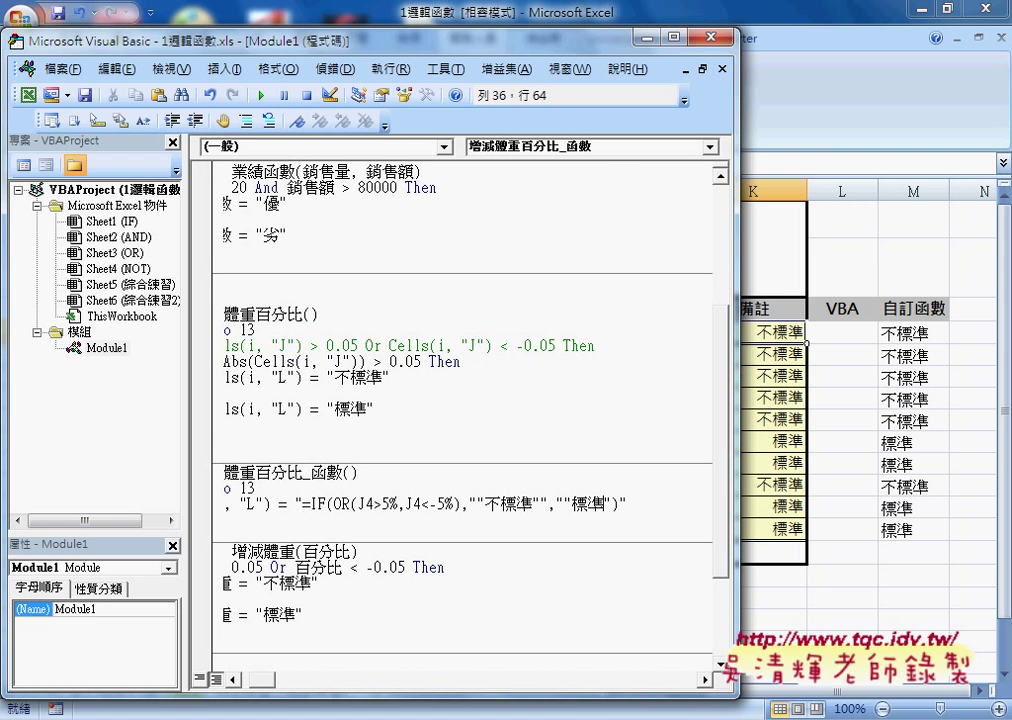
pyautogui.write('"')
# Step: Replace the first J4 in the formula string with J" & i & " so it uses row i
pyautogui.moveTo(737, 440); pyautogui.dragTo(950, 440)
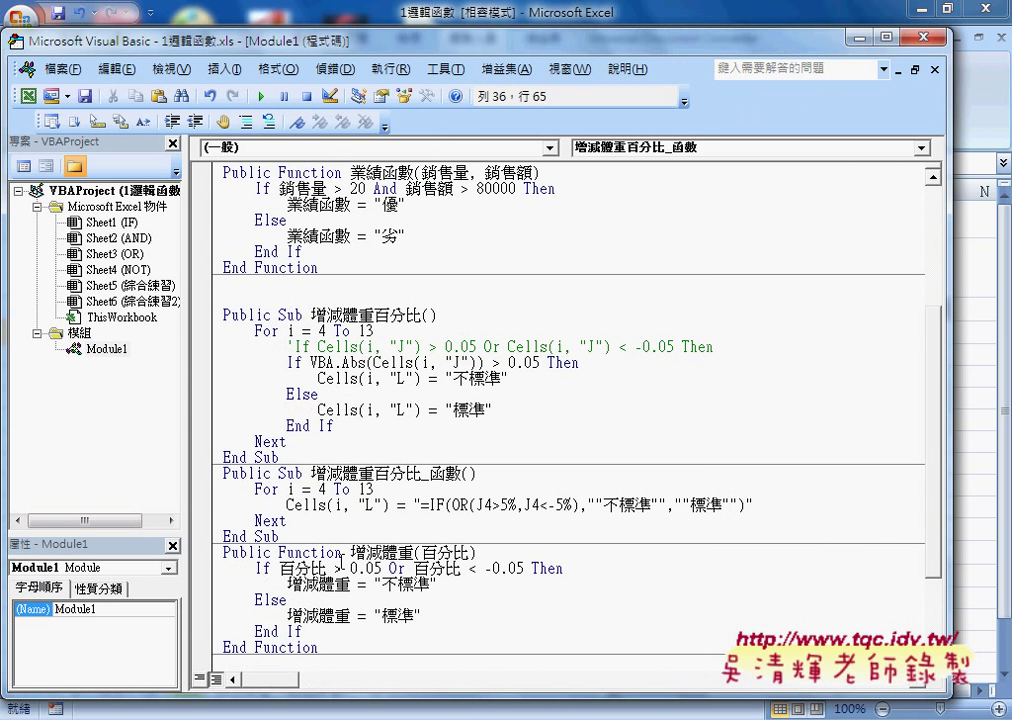
pyautogui.click(446, 505)
pyautogui.click(550, 505)
pyautogui.moveTo(742, 505); pyautogui.dragTo(418, 505)
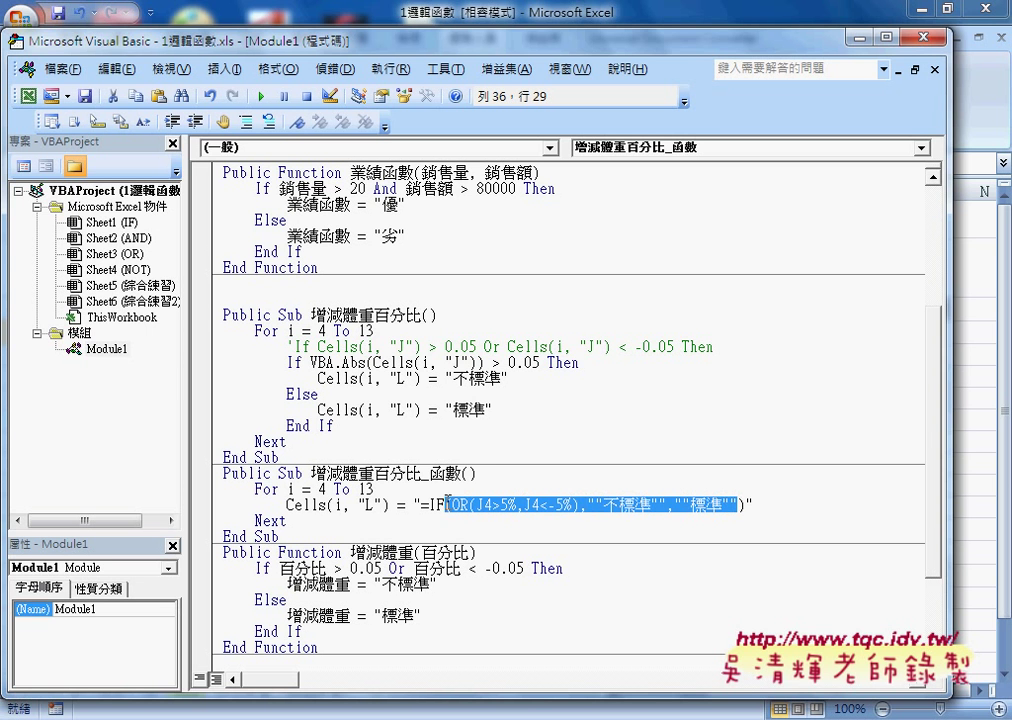
pyautogui.click(484, 505)
pyautogui.moveTo(487, 505); pyautogui.dragTo(493, 505)
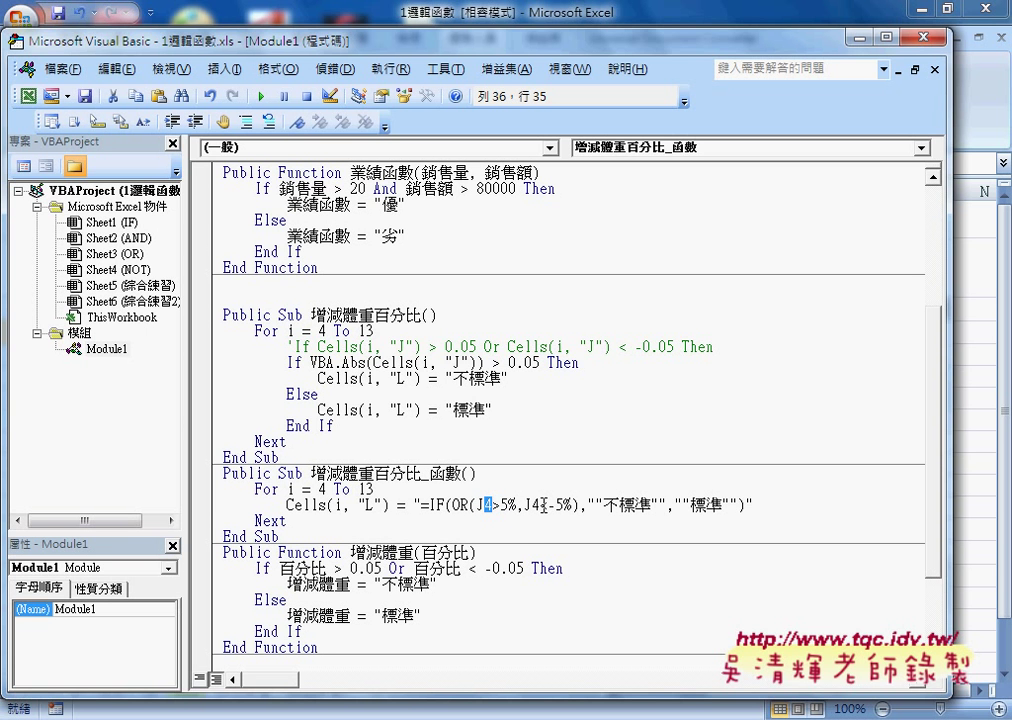
pyautogui.write('""')
pyautogui.press('Left')
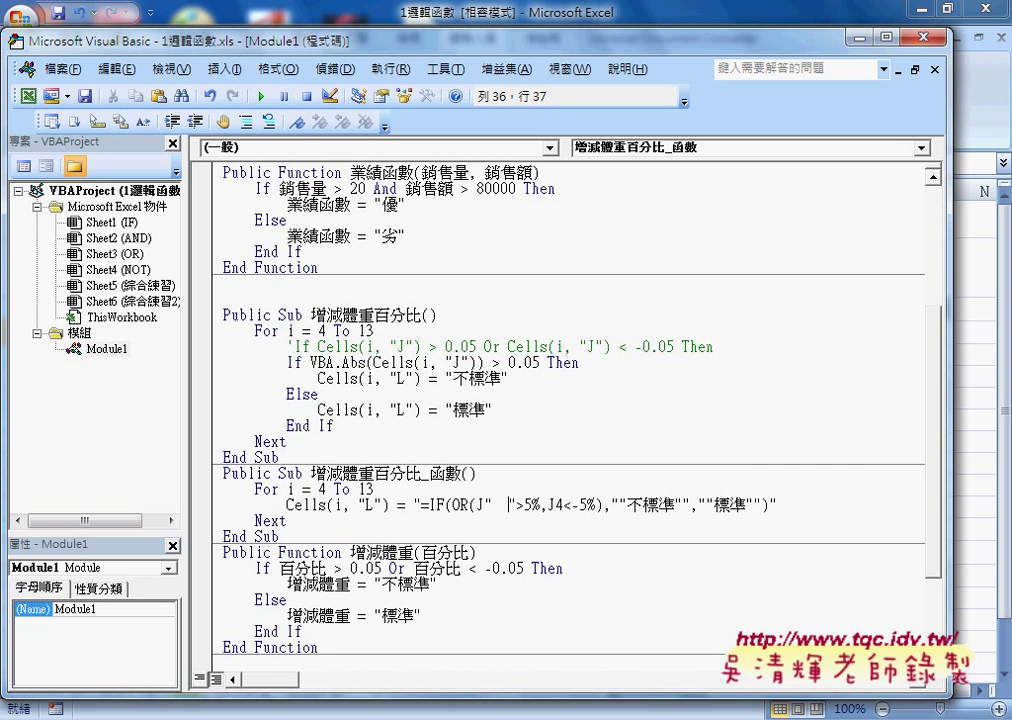
pyautogui.write('&&')
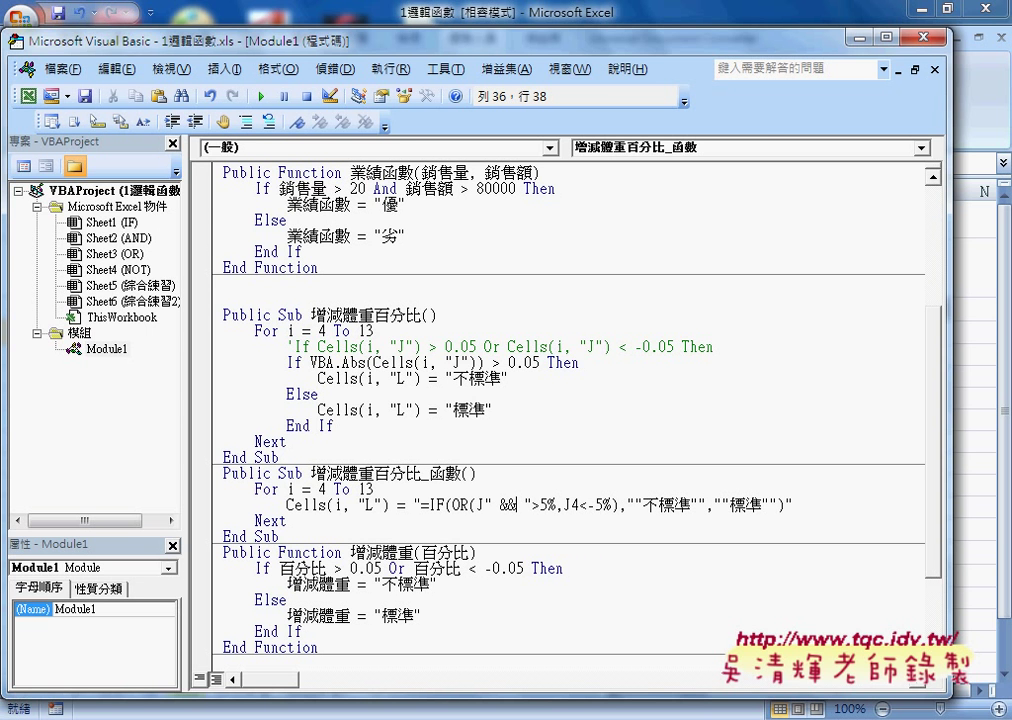
pyautogui.press('Left')
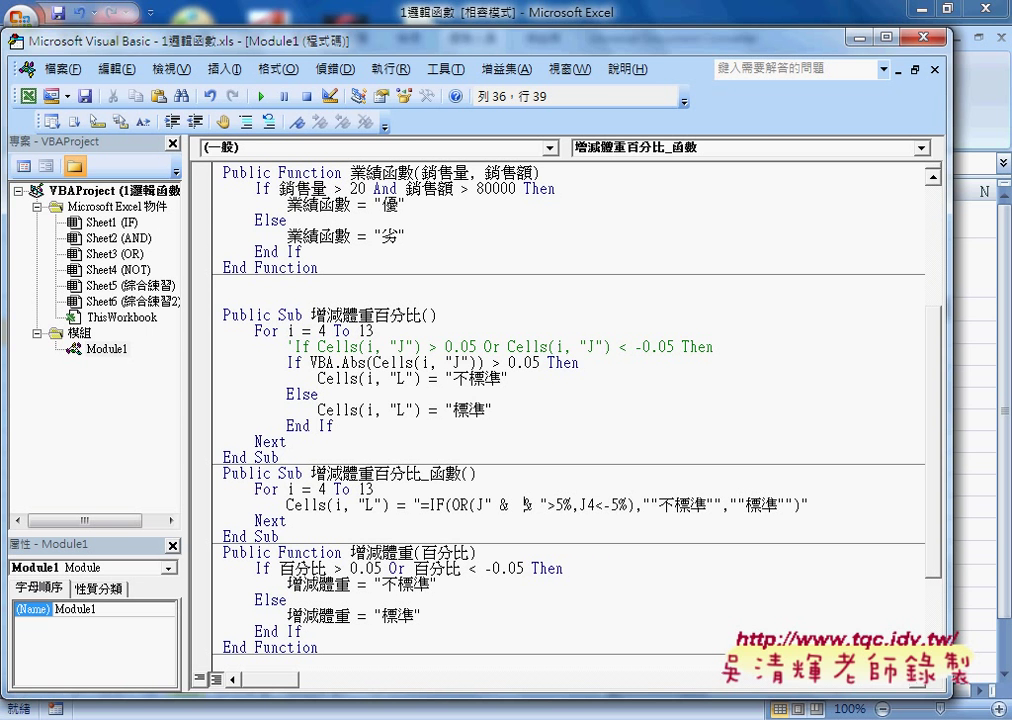
pyautogui.press('Left')
pyautogui.write('x')
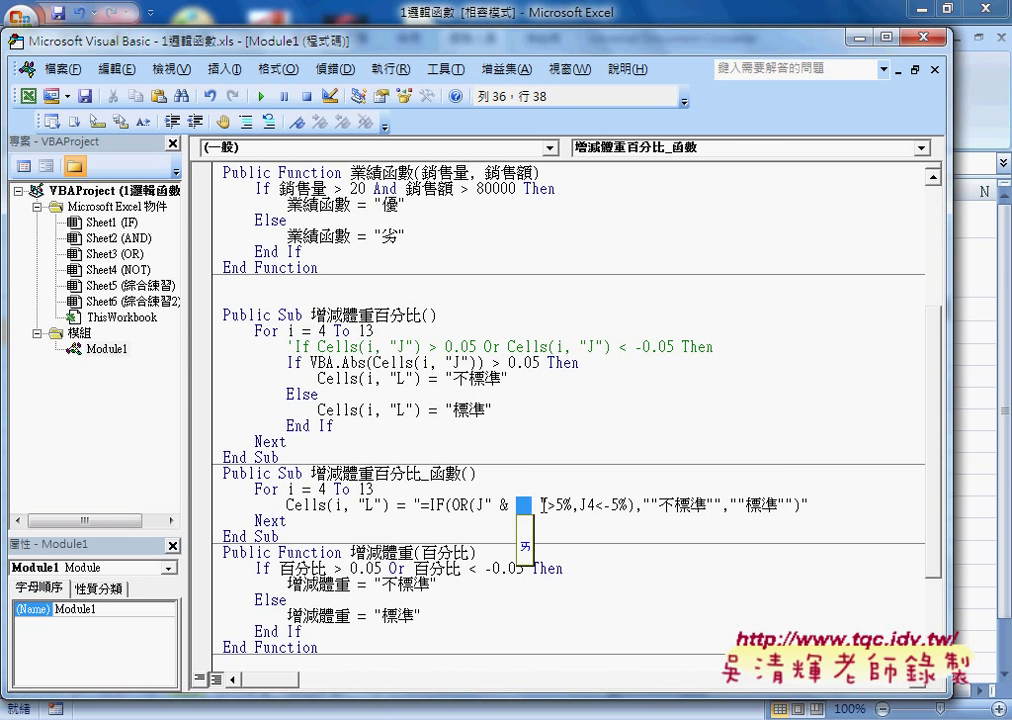
pyautogui.write('i &')
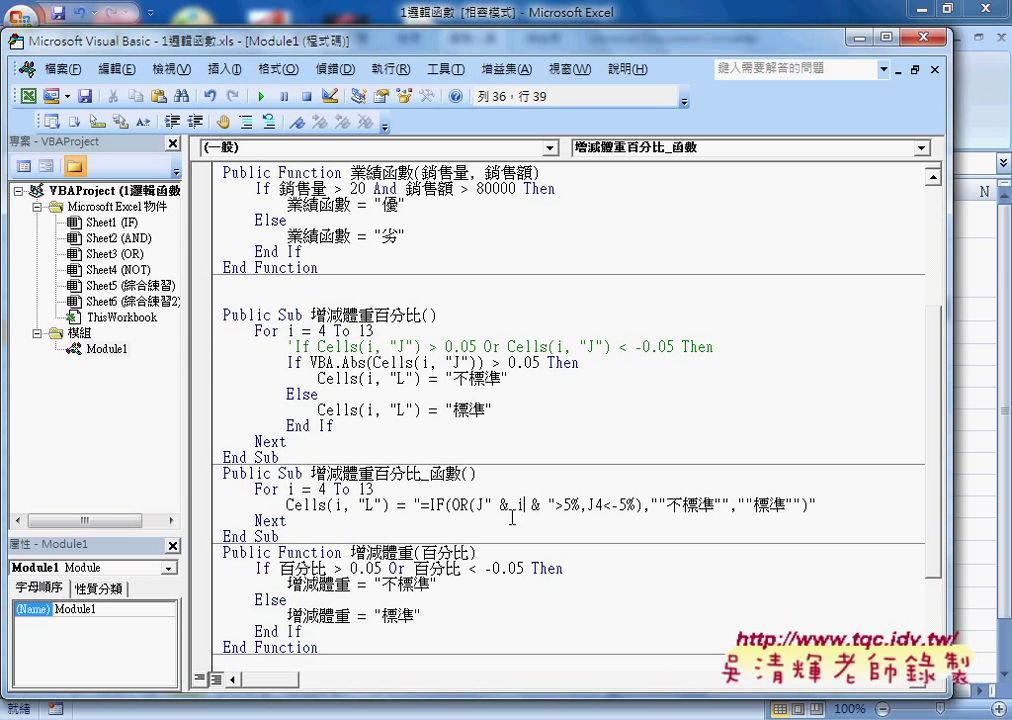
# Step: Copy the same row concatenation into the second J reference, making it J" & i & " too
pyautogui.moveTo(484, 504); pyautogui.dragTo(557, 504)
pyautogui.hotkey('ctrl', 'c')
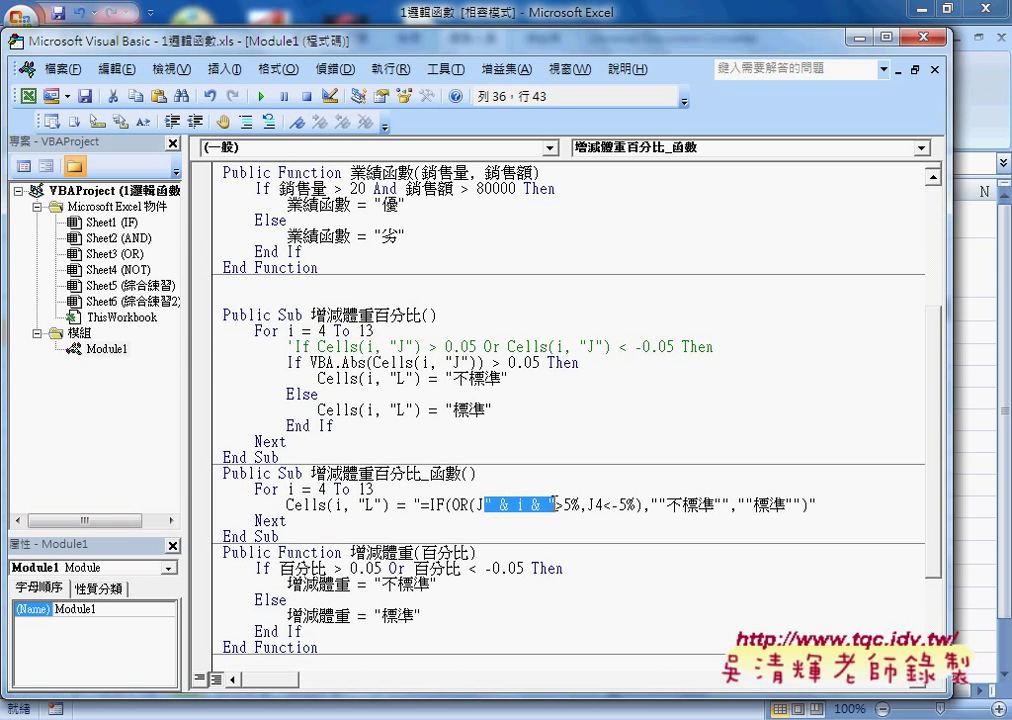
pyautogui.click(597, 505)
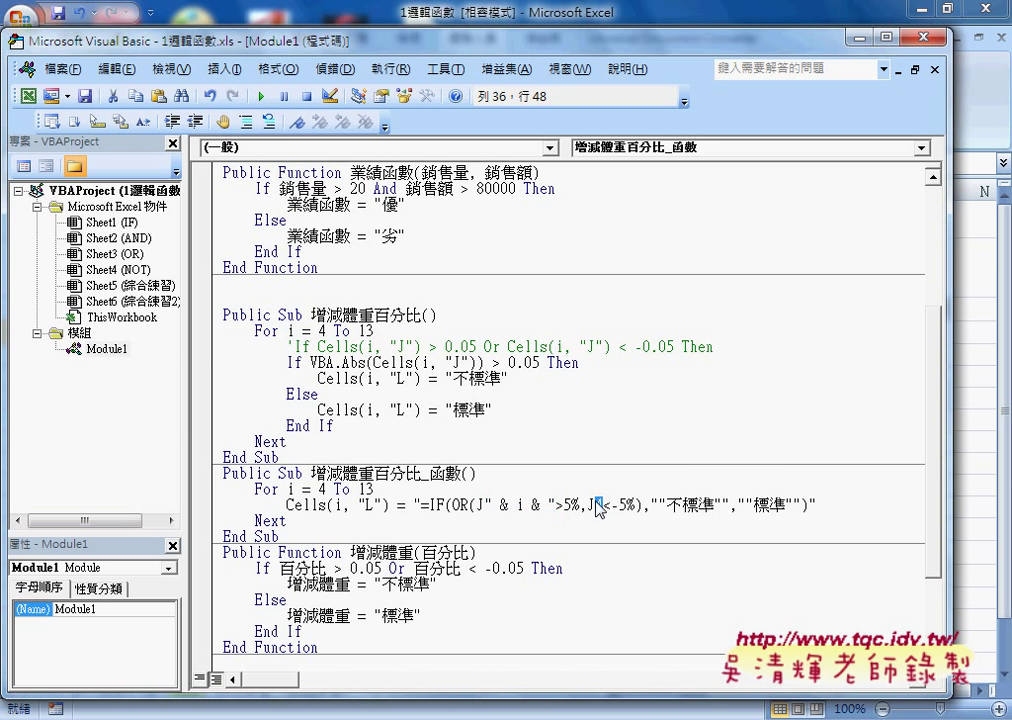
pyautogui.hotkey('ctrl', 'v')
pyautogui.write('"')
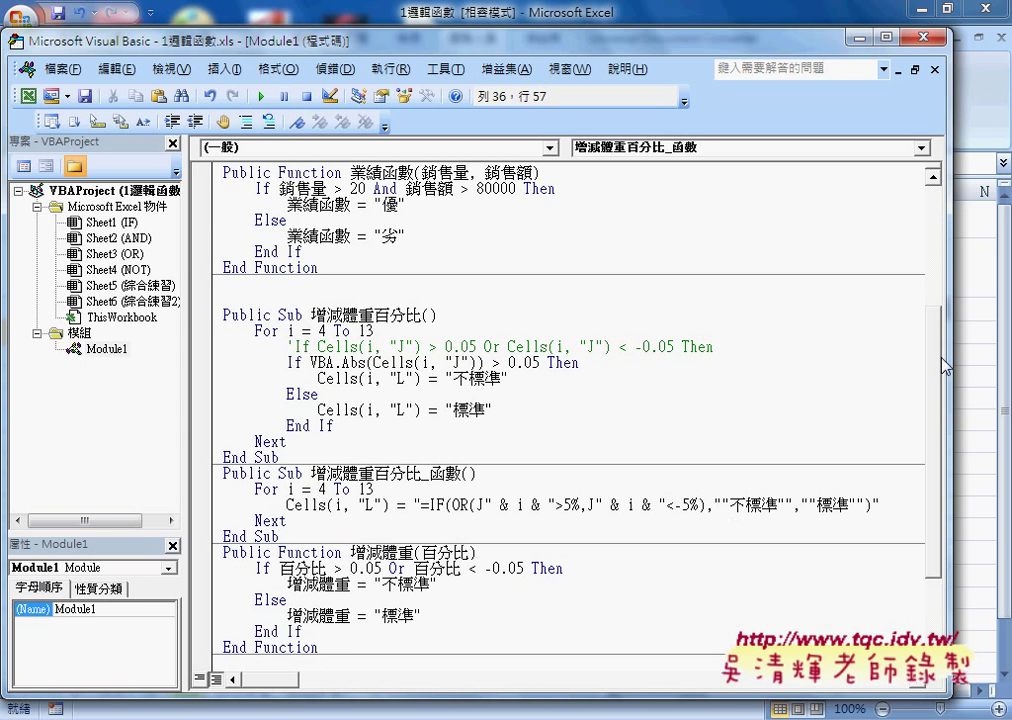
pyautogui.moveTo(945, 366)
pyautogui.mouseDown()
pyautogui.moveTo(762, 344)
pyautogui.moveTo(779, 344)
pyautogui.mouseUp()
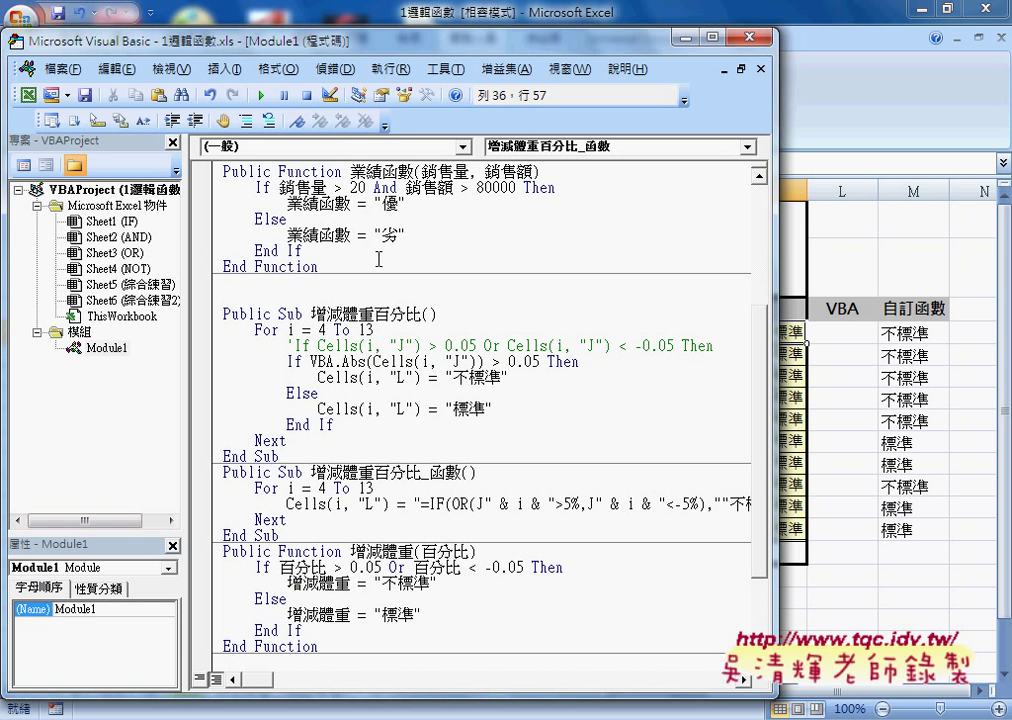
# Step: Run the macro, then check that L4 through L8 each reference their own J row
pyautogui.click(263, 100)
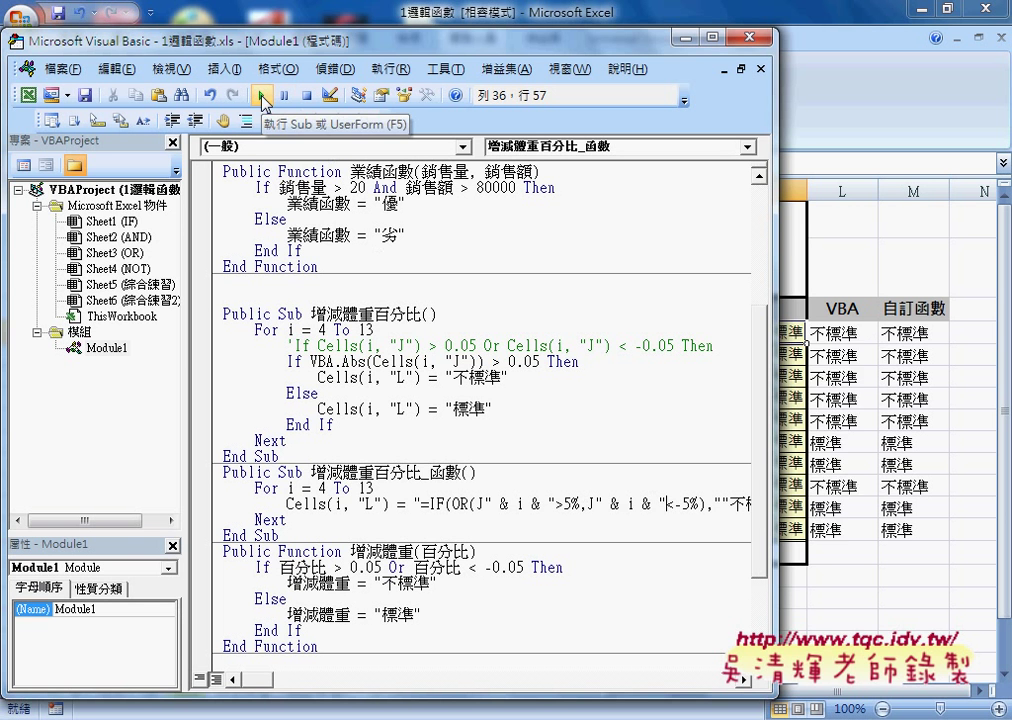
pyautogui.click(842, 338)
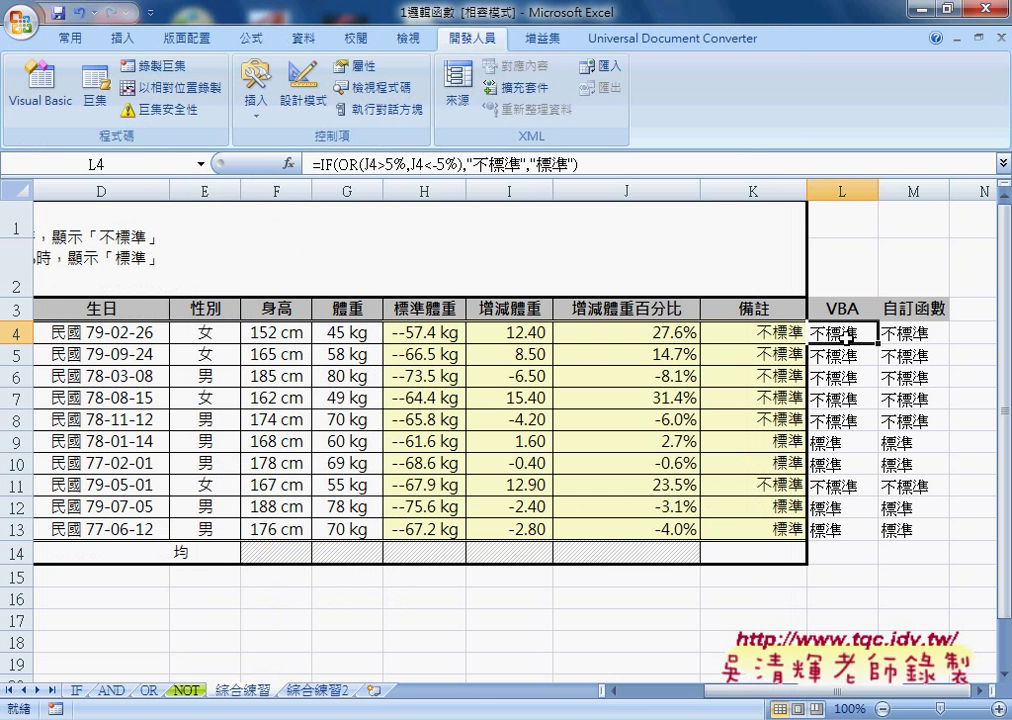
pyautogui.click(842, 355)
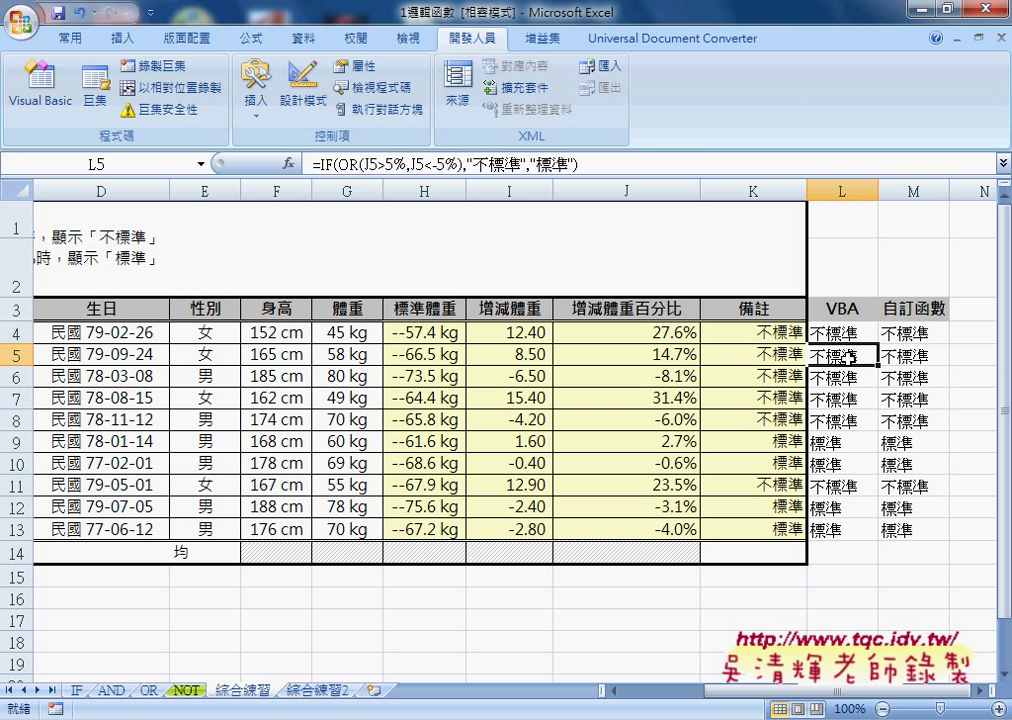
pyautogui.click(848, 379)
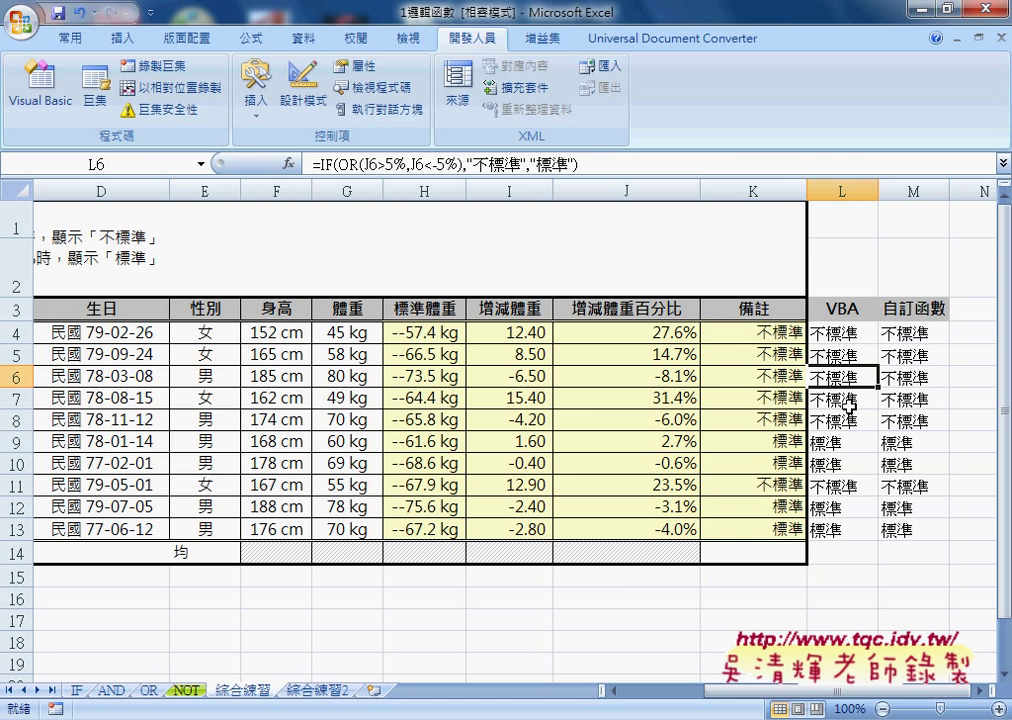
pyautogui.click(848, 404)
pyautogui.click(848, 421)
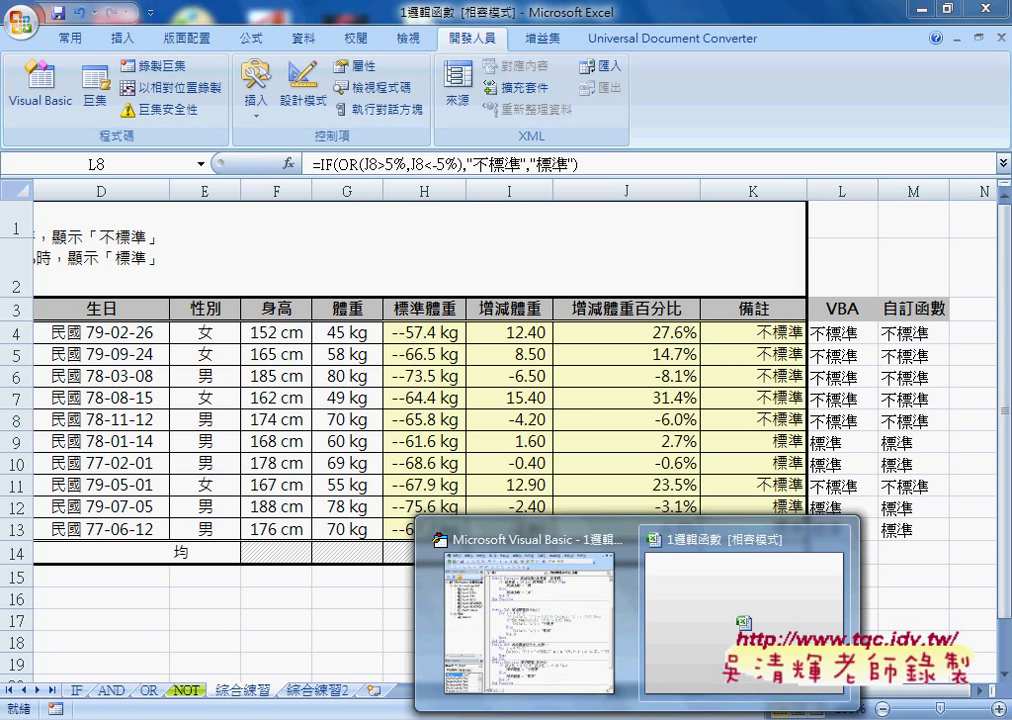
pyautogui.click(445, 508)
pyautogui.moveTo(486, 503); pyautogui.dragTo(557, 500)
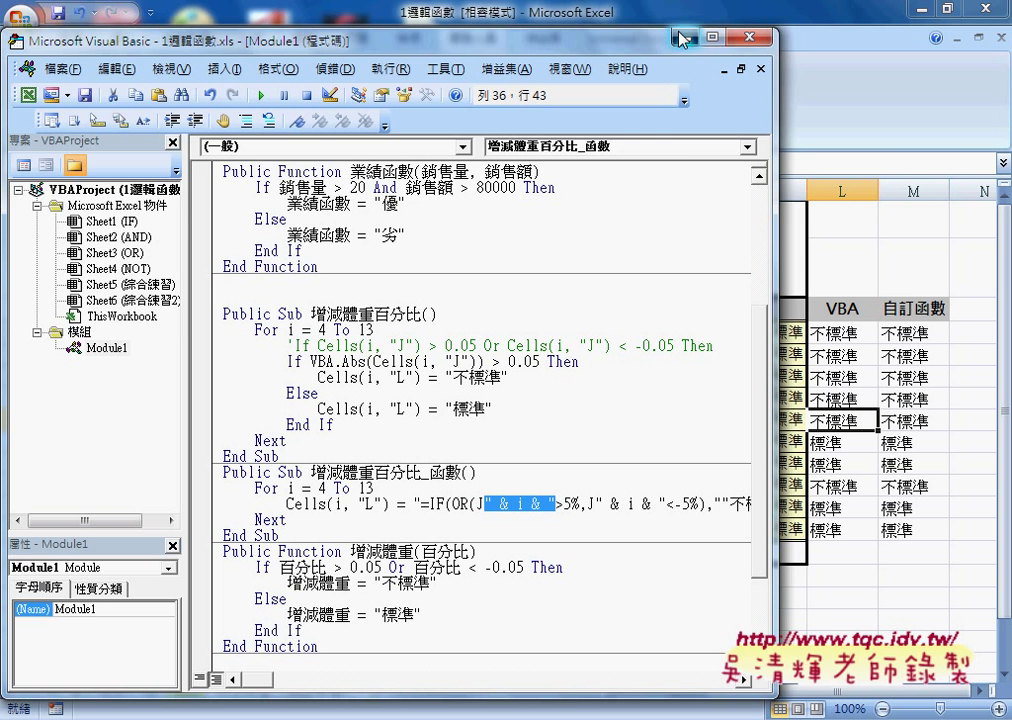
pyautogui.click(683, 38)
pyautogui.click(766, 440)
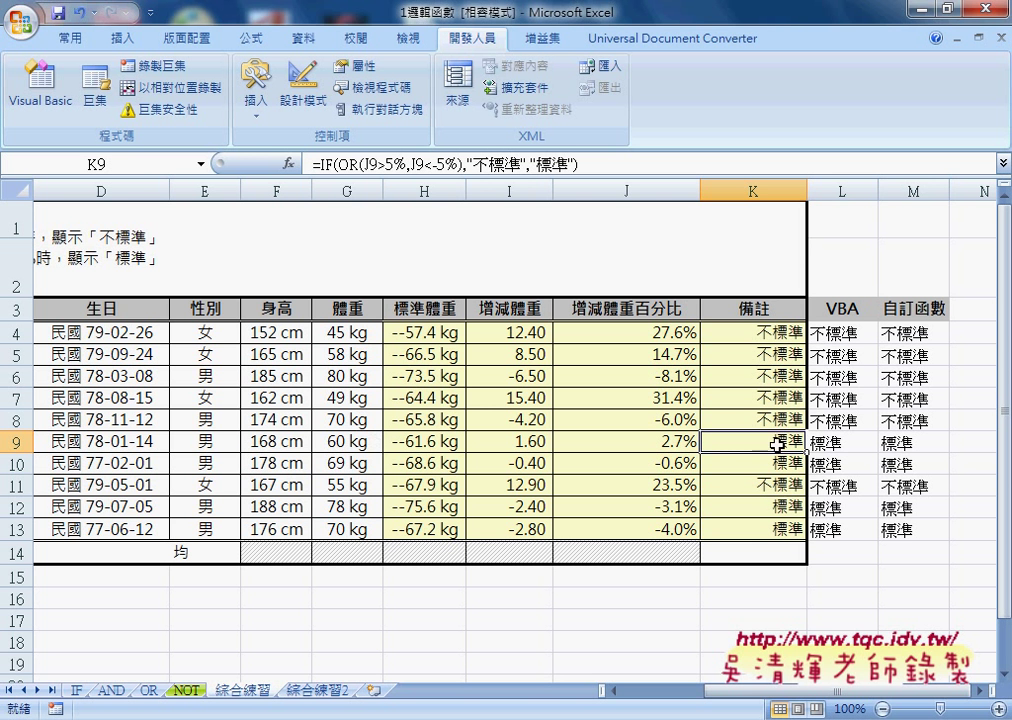
# Step: Select rows 9–10 but cancel deletion, then show the 資料 ribbon's sort and filter tools
pyautogui.moveTo(772, 443); pyautogui.dragTo(772, 463)
pyautogui.moveTo(752, 507); pyautogui.dragTo(752, 528)
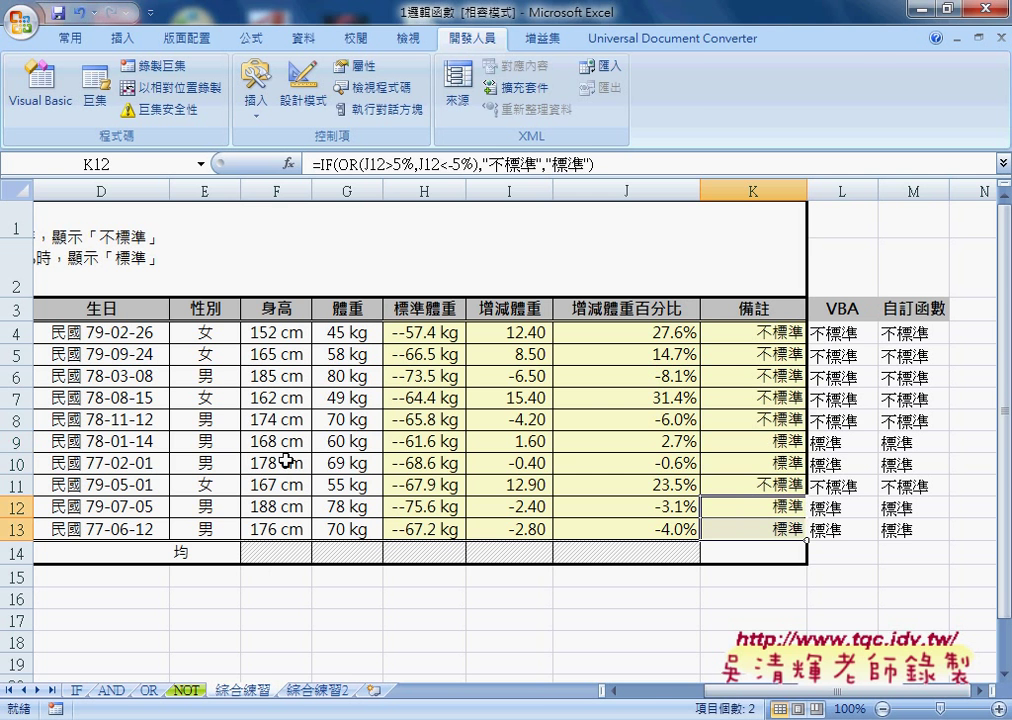
pyautogui.moveTo(8, 441); pyautogui.dragTo(8, 463)
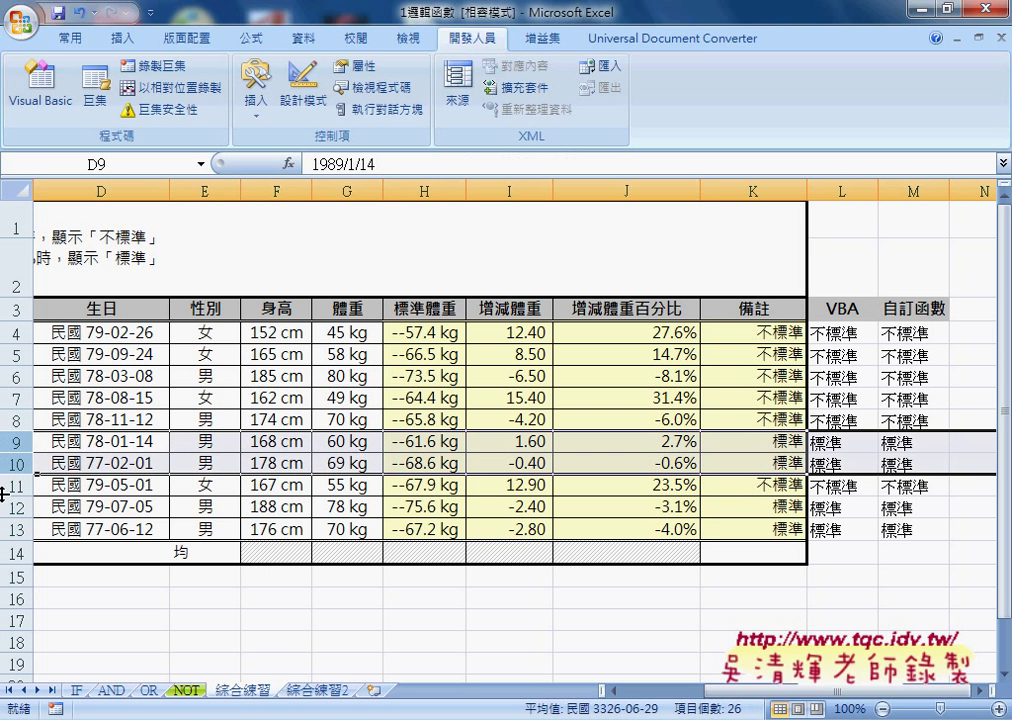
pyautogui.rightClick(99, 452)
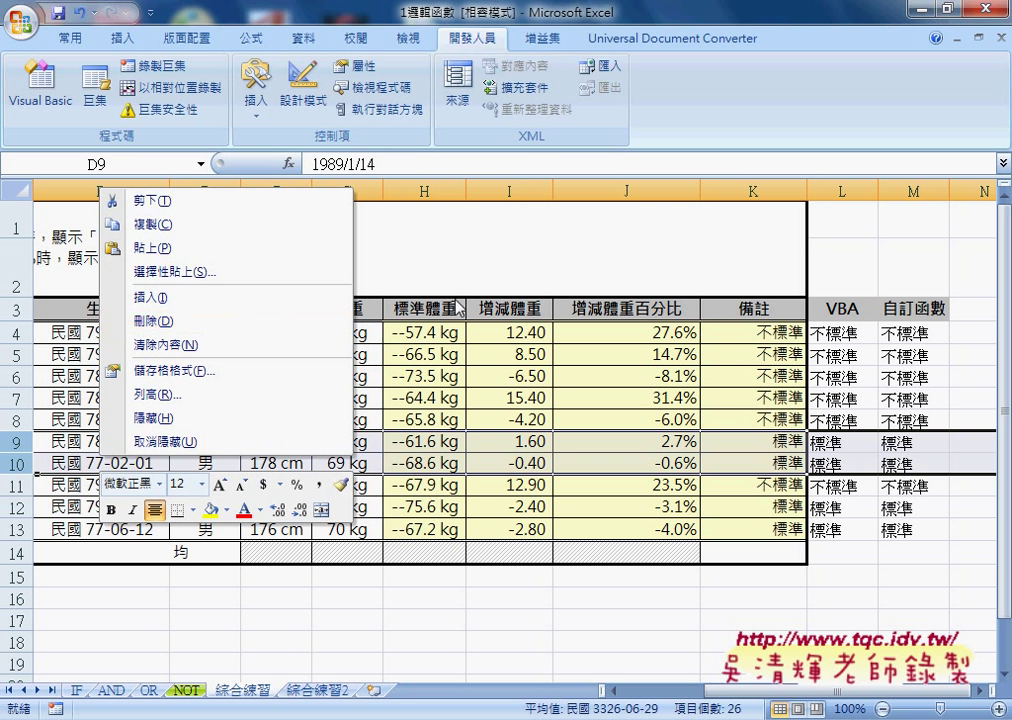
pyautogui.press('Escape')
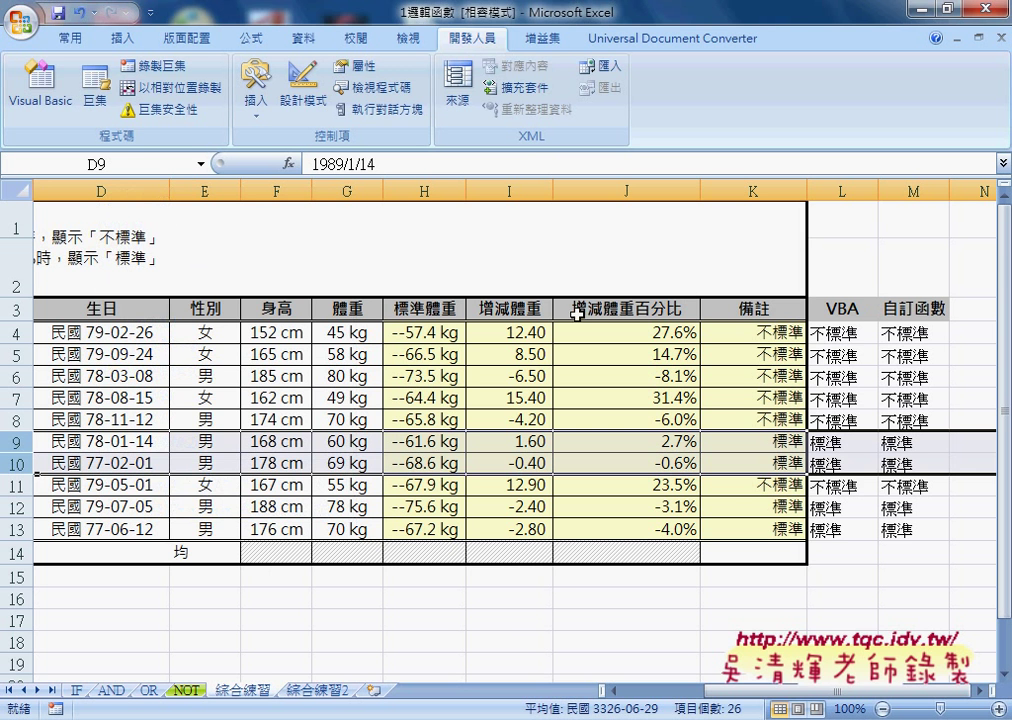
pyautogui.click(304, 40)
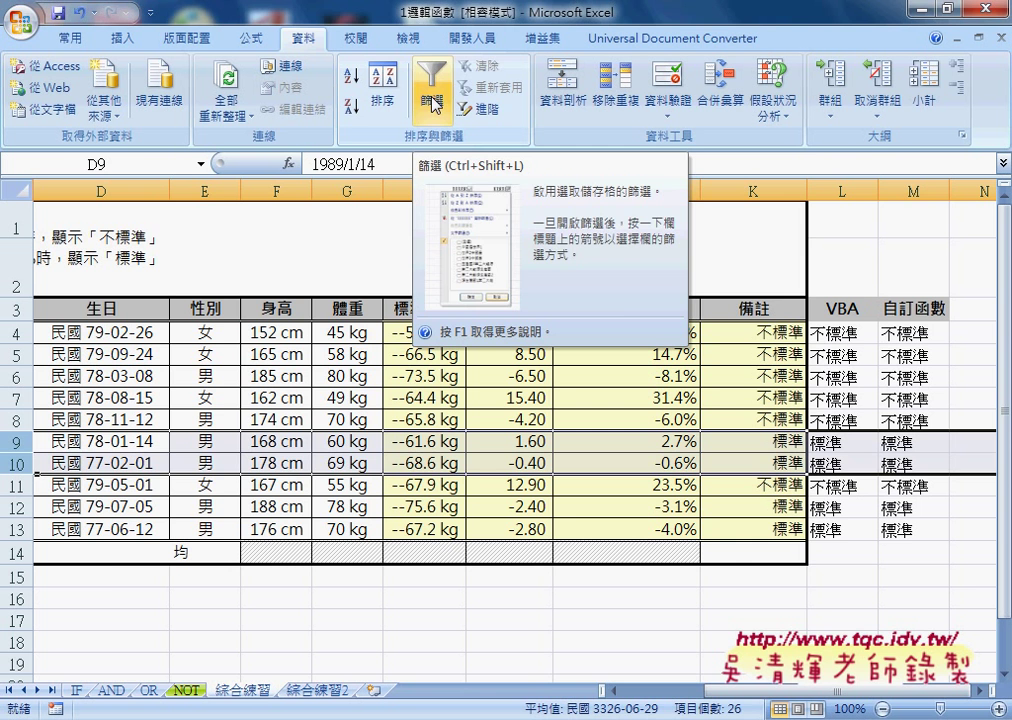
# Step: Turn on filtering from K3, then delete title rows 1 and 2 so headers sit in row 1
pyautogui.click(760, 308)
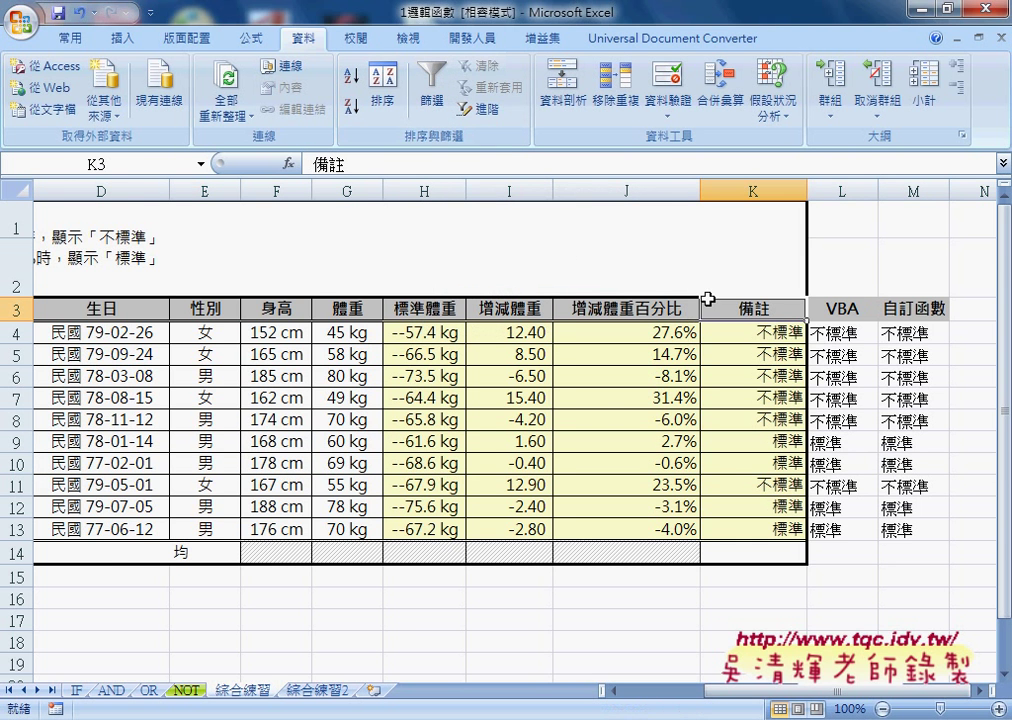
pyautogui.click(436, 100)
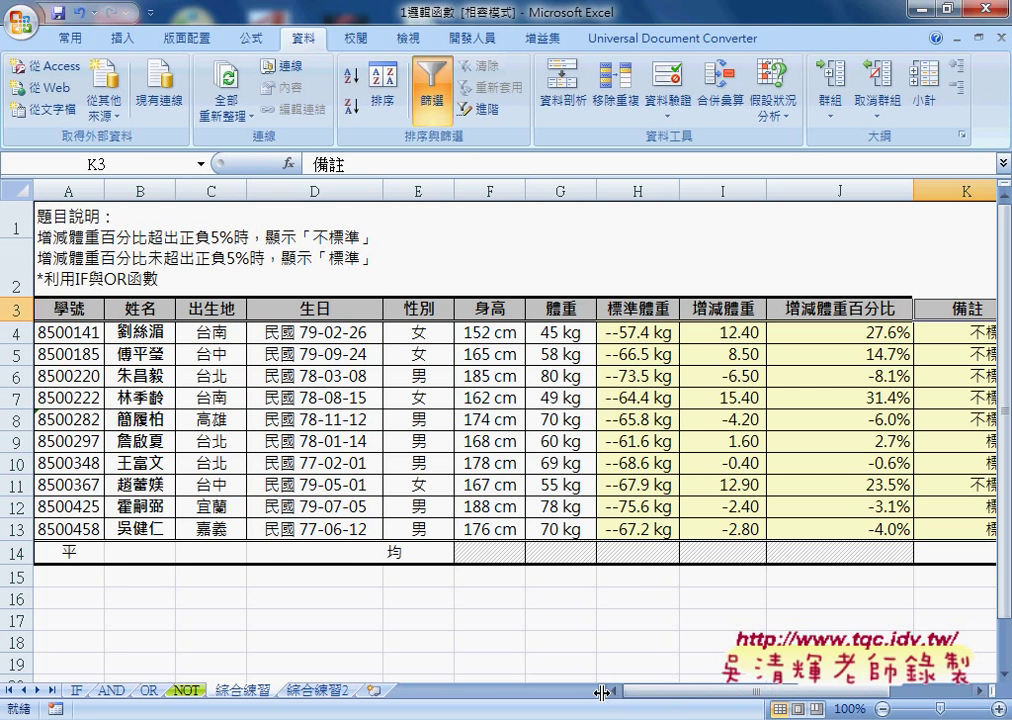
pyautogui.moveTo(815, 692); pyautogui.dragTo(845, 693)
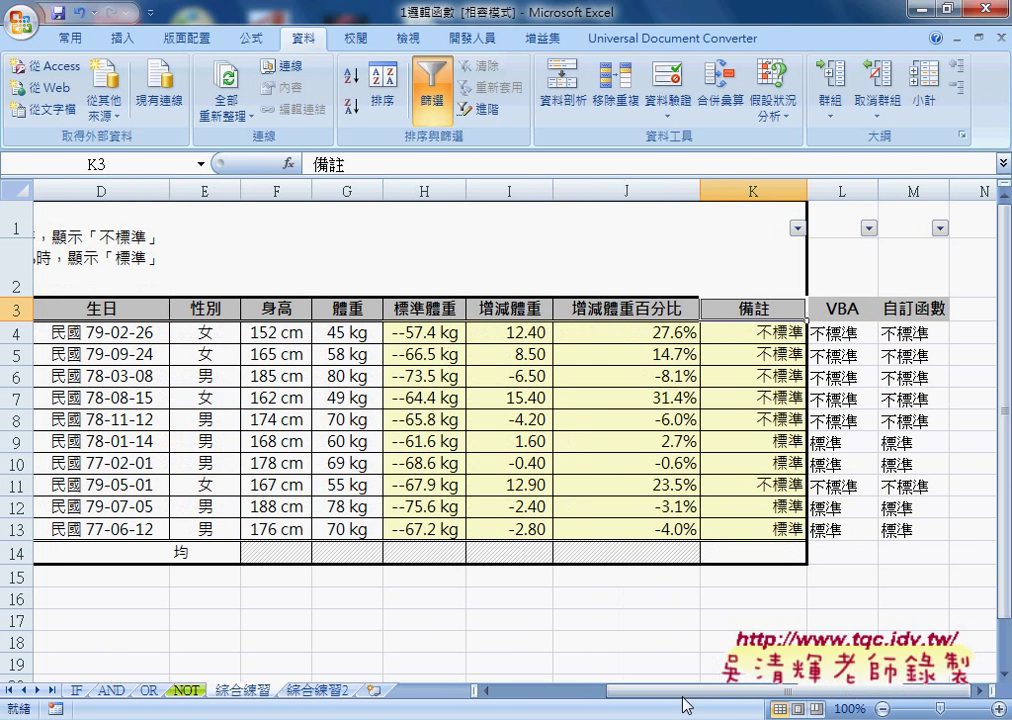
pyautogui.moveTo(660, 692); pyautogui.dragTo(552, 692)
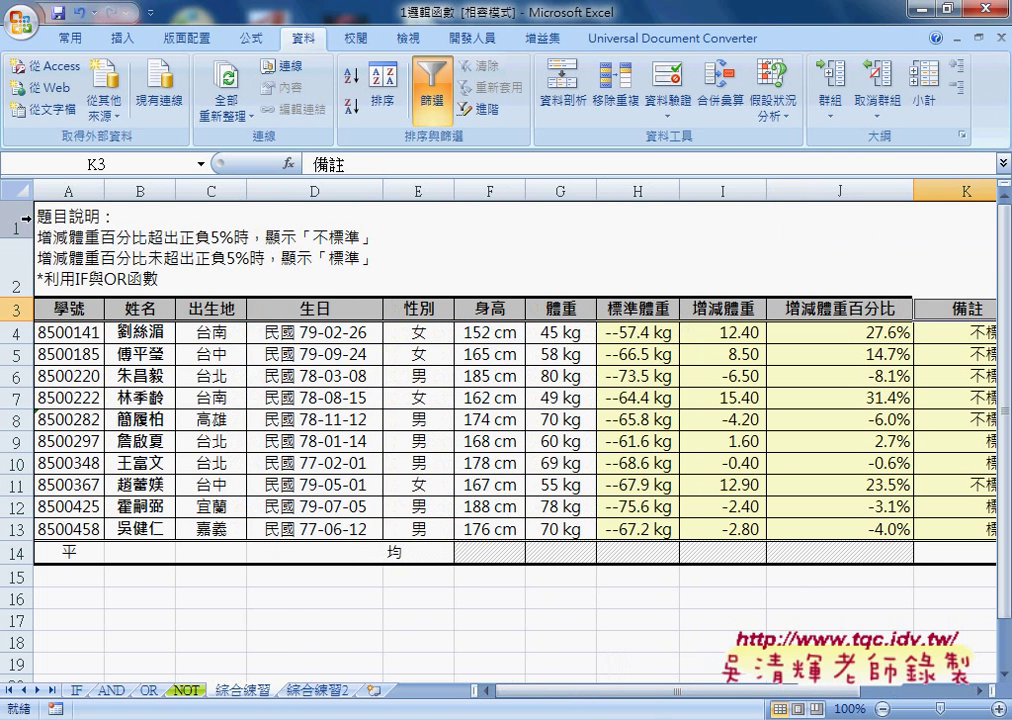
pyautogui.moveTo(17, 222); pyautogui.dragTo(17, 240)
pyautogui.rightClick(182, 256)
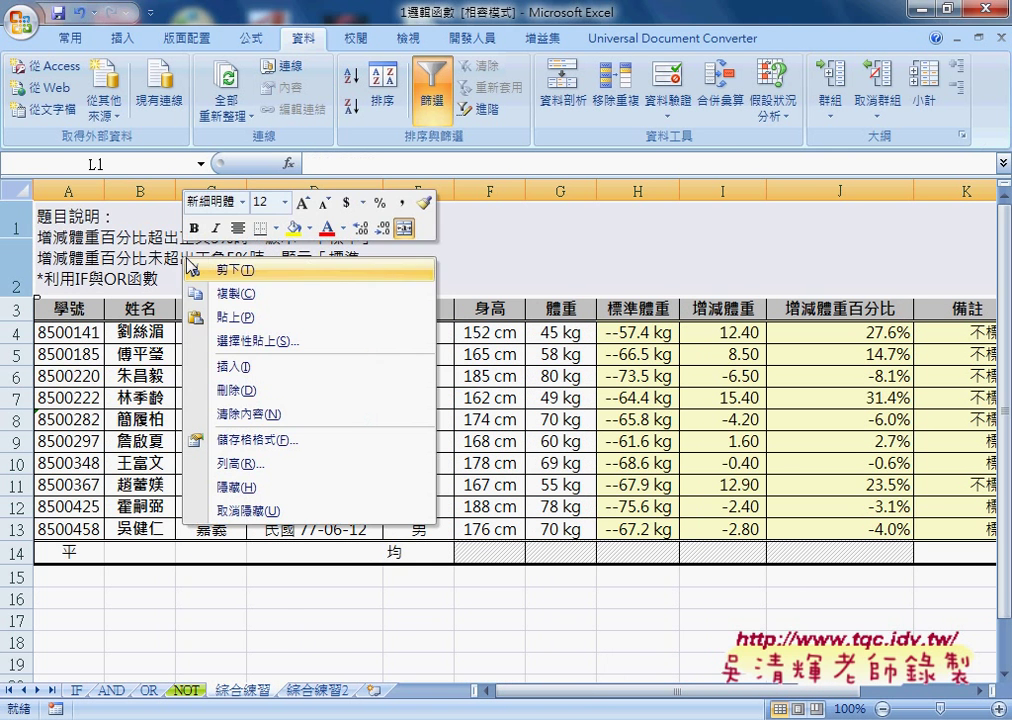
pyautogui.click(257, 396)
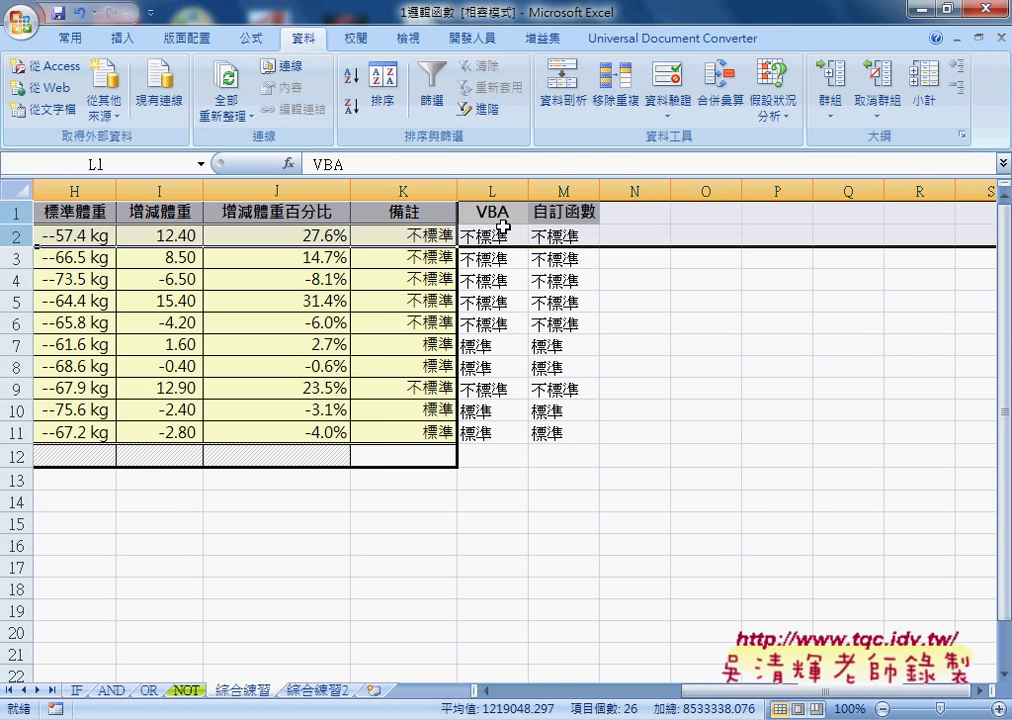
# Step: Filter the 備註 column in K1 to show only 不標準 rows
pyautogui.click(389, 216)
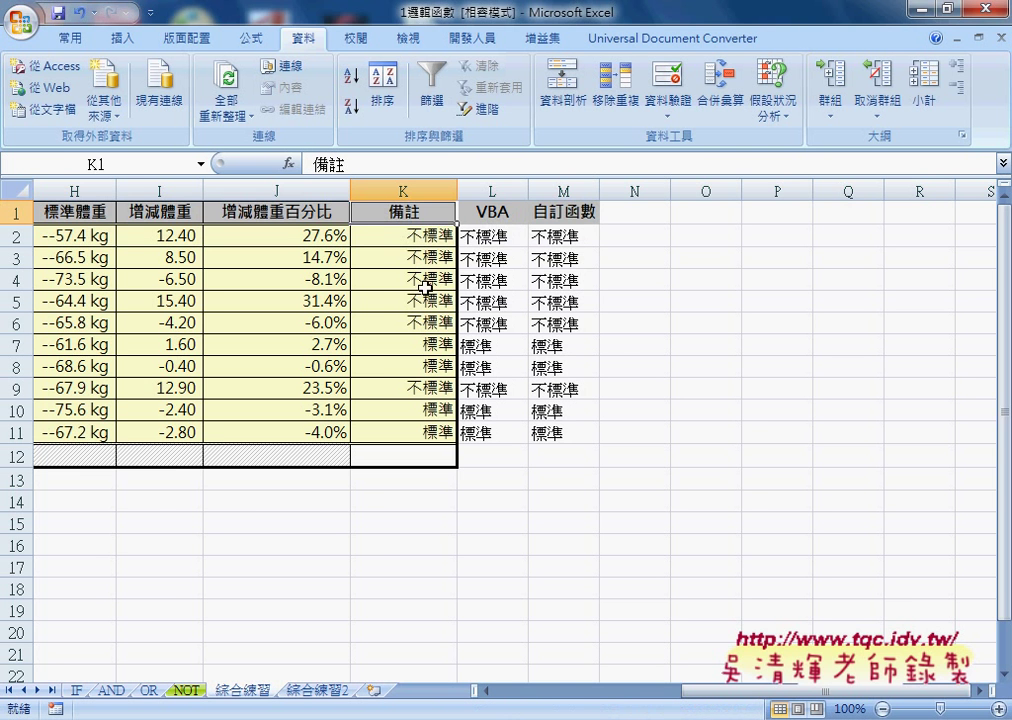
pyautogui.click(433, 100)
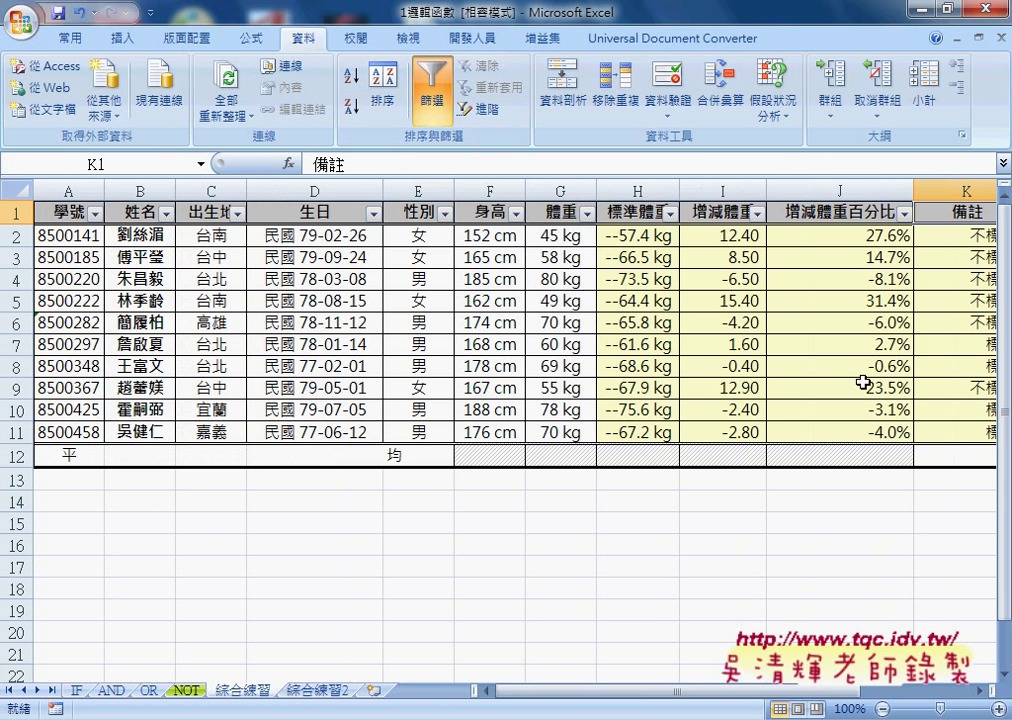
pyautogui.hscroll(3, 680, 662)
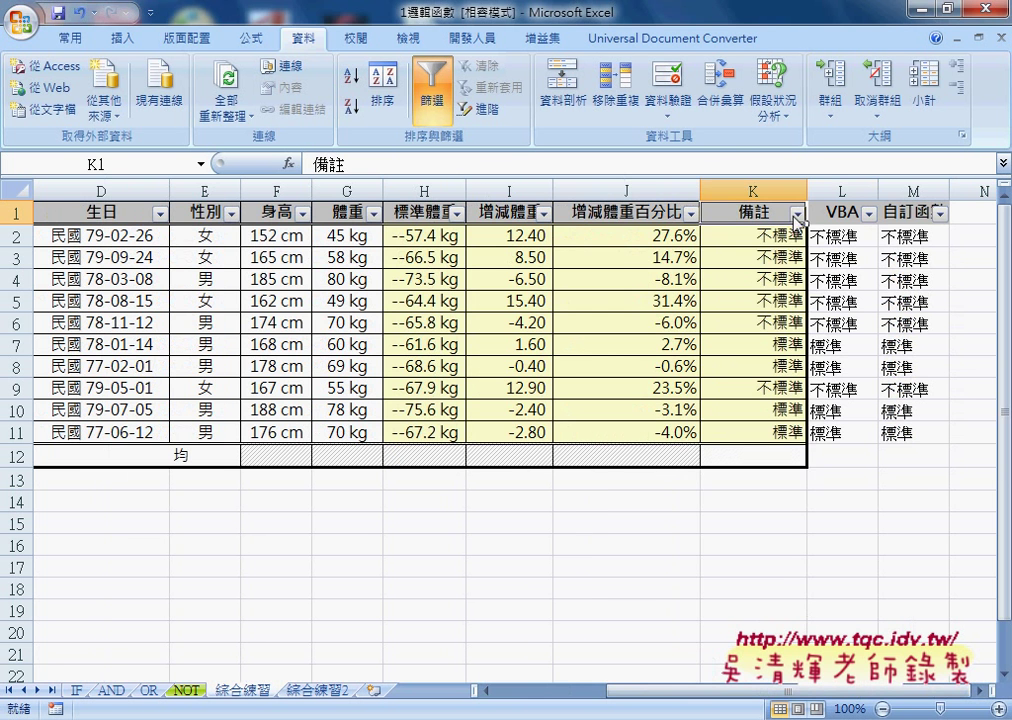
pyautogui.click(796, 214)
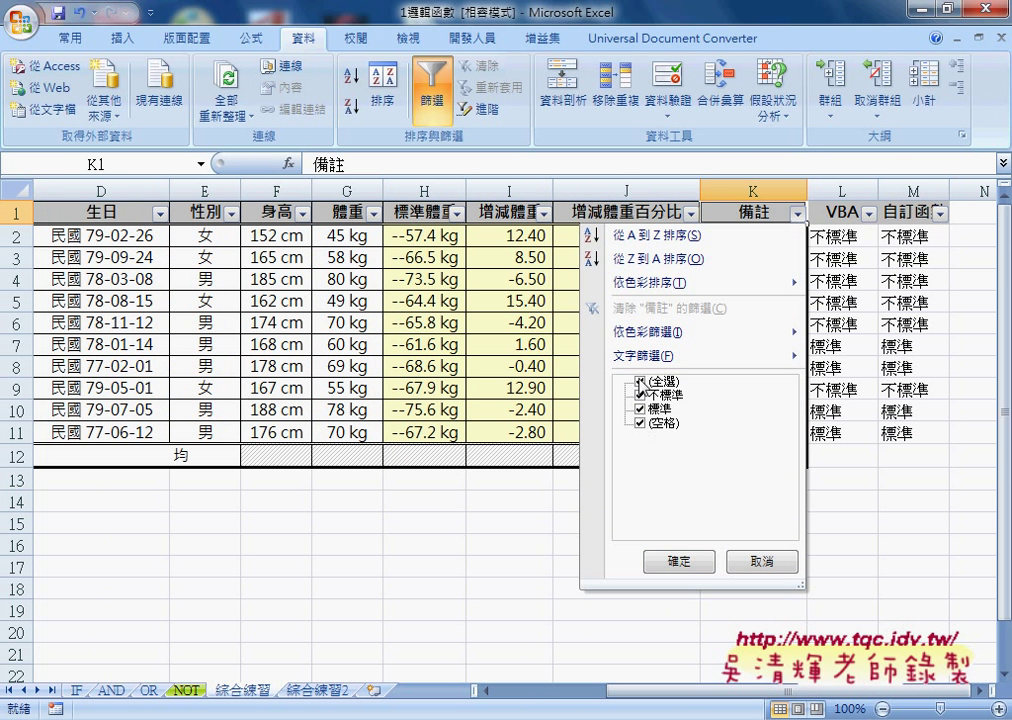
pyautogui.click(641, 383)
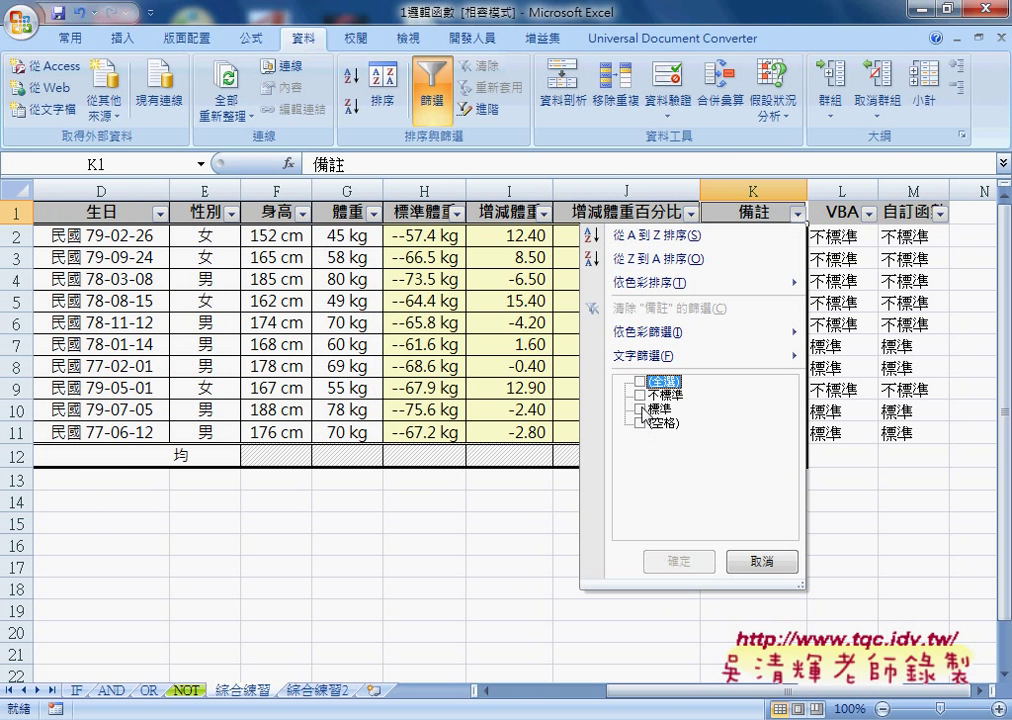
pyautogui.click(640, 395)
pyautogui.click(686, 557)
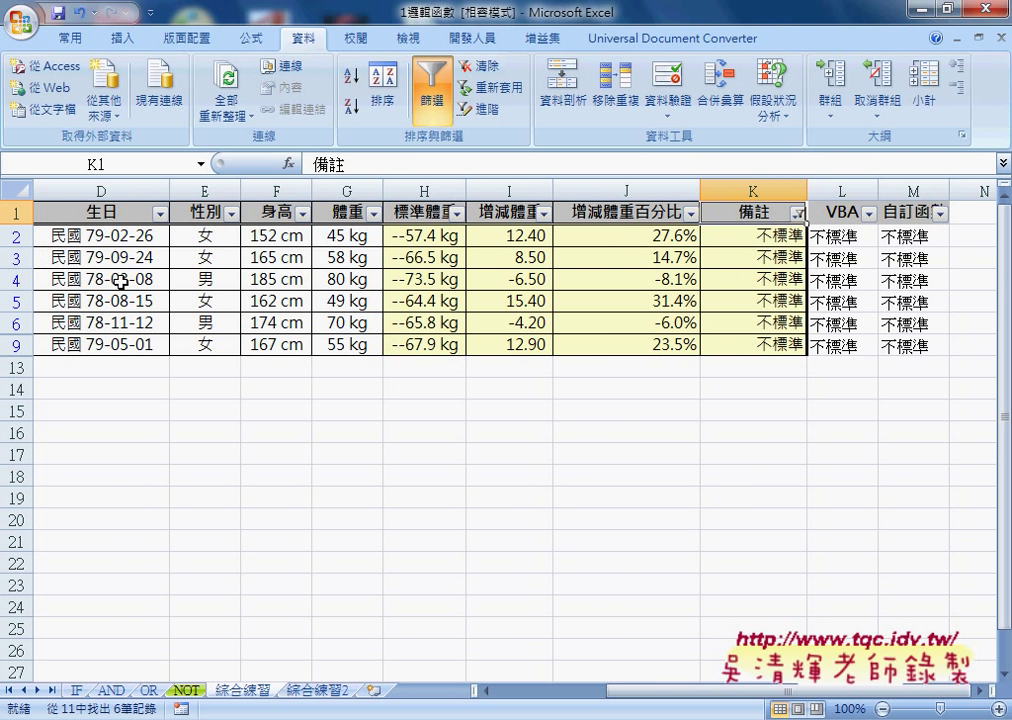
# Step: Turn filtering off so all rows show, then Ctrl-drag the 綜合練習 tab to duplicate it
pyautogui.moveTo(650, 690); pyautogui.dragTo(538, 690)
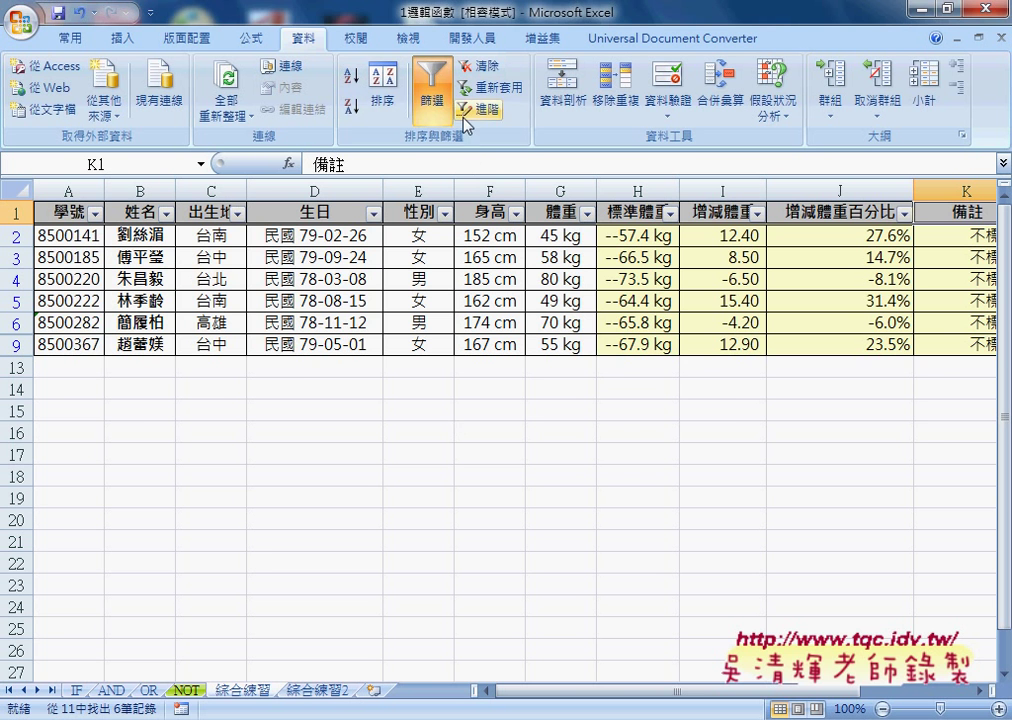
pyautogui.click(432, 90)
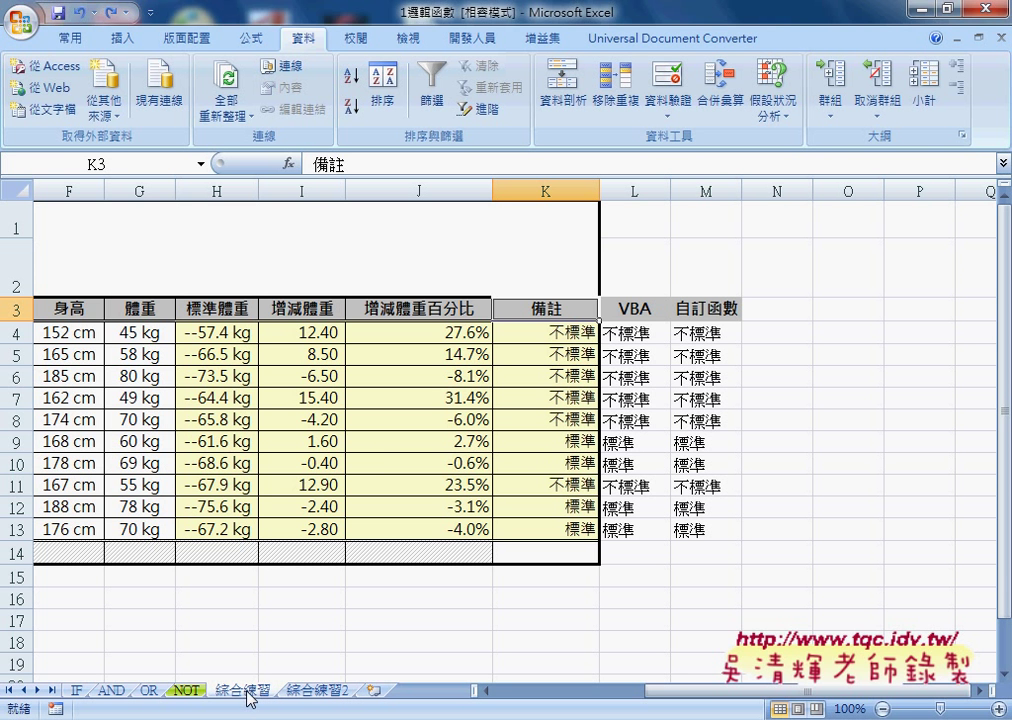
pyautogui.moveTo(247, 697); pyautogui.dragTo(325, 683)
# Step: Drop the copied tab to create the 綜合練習 (2) sheet
pyautogui.moveTo(325, 688); pyautogui.dragTo(330, 697)
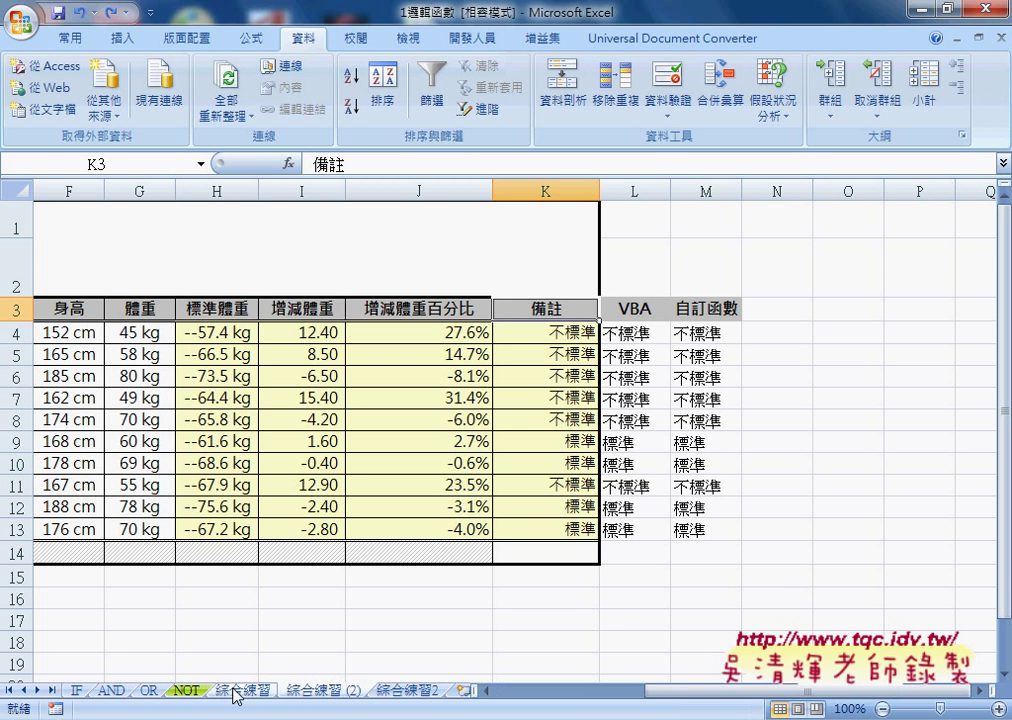
pyautogui.moveTo(262, 690); pyautogui.dragTo(313, 676)
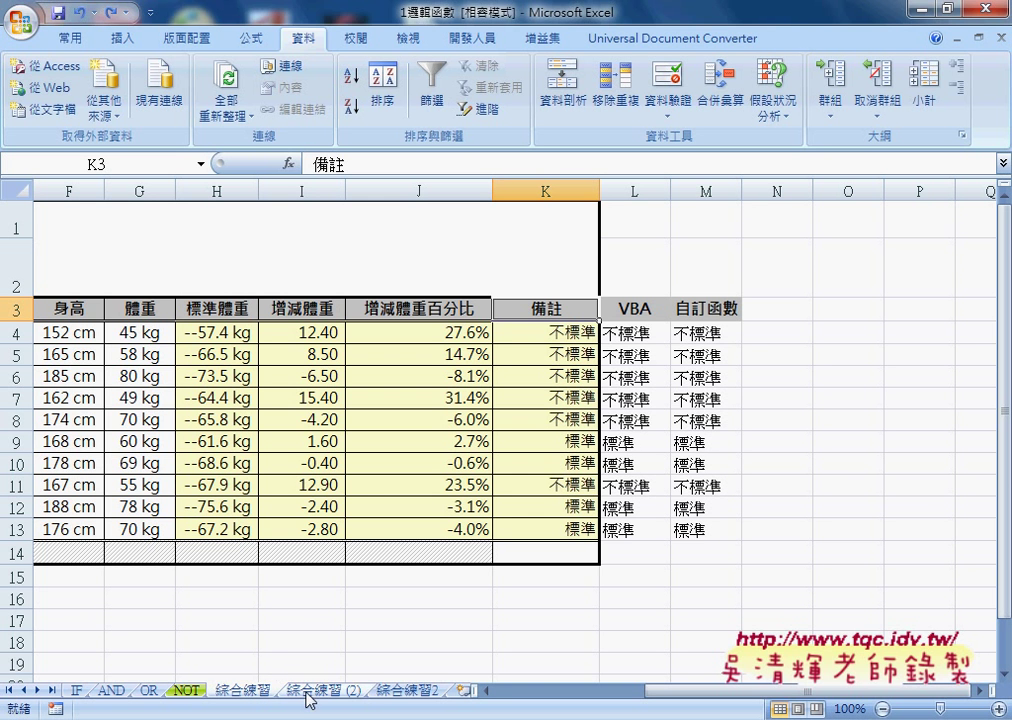
pyautogui.moveTo(313, 676); pyautogui.dragTo(312, 698)
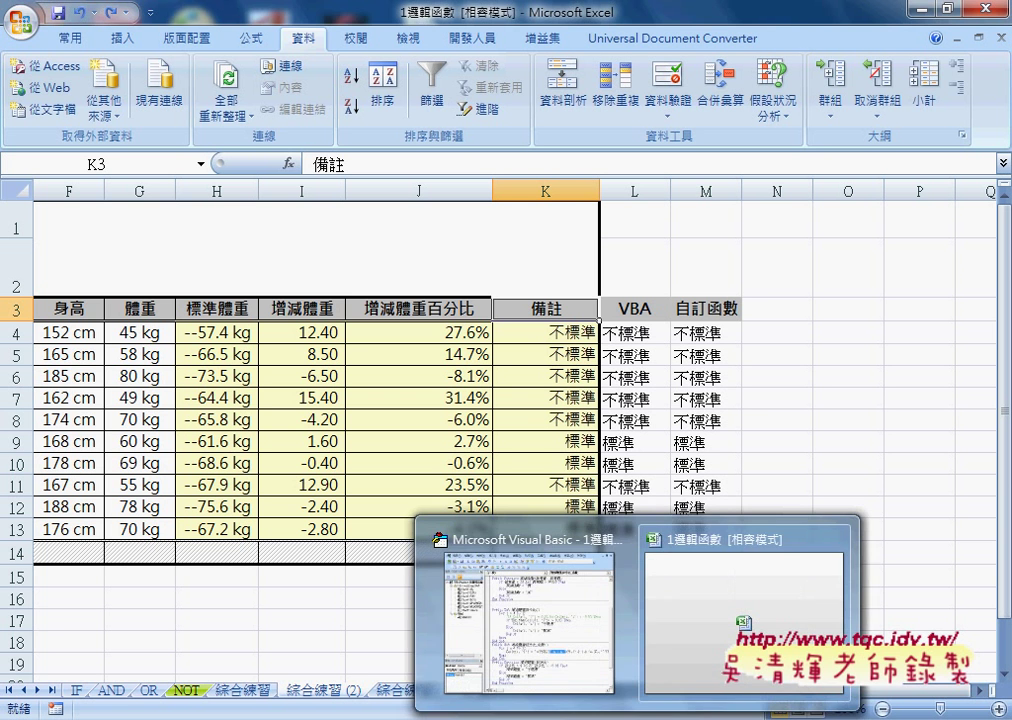
# Step: Place the code editor beside the sheet and run 刪除列 on 綜合練習 (2)
pyautogui.click(500, 580)
pyautogui.scroll(-3, 363, 462)
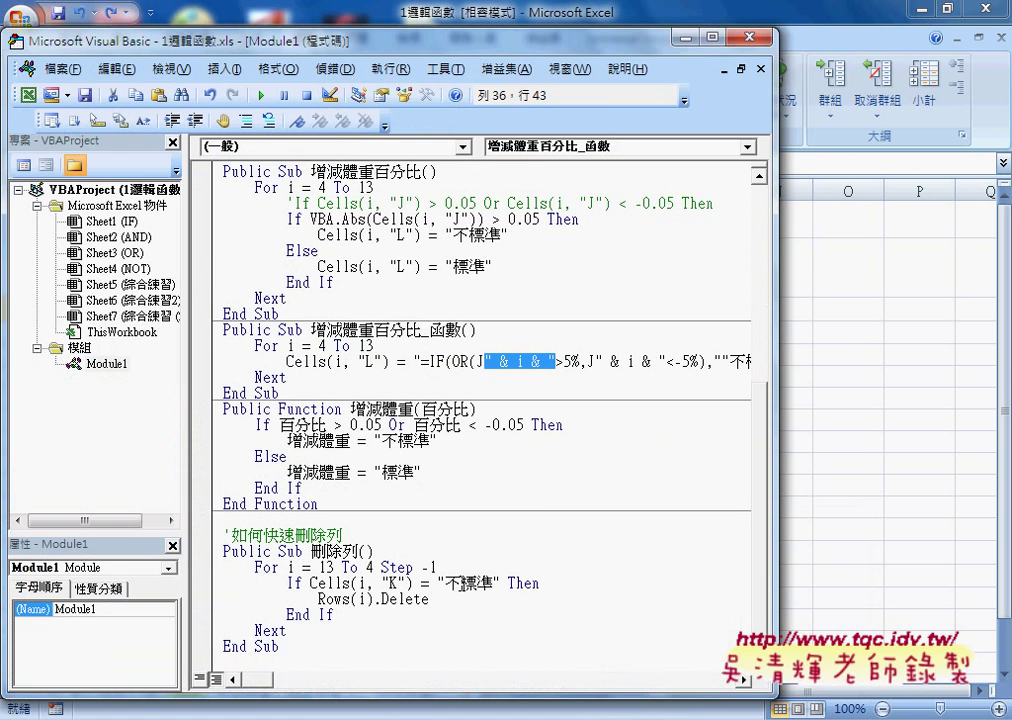
pyautogui.moveTo(330, 41); pyautogui.dragTo(770, 44)
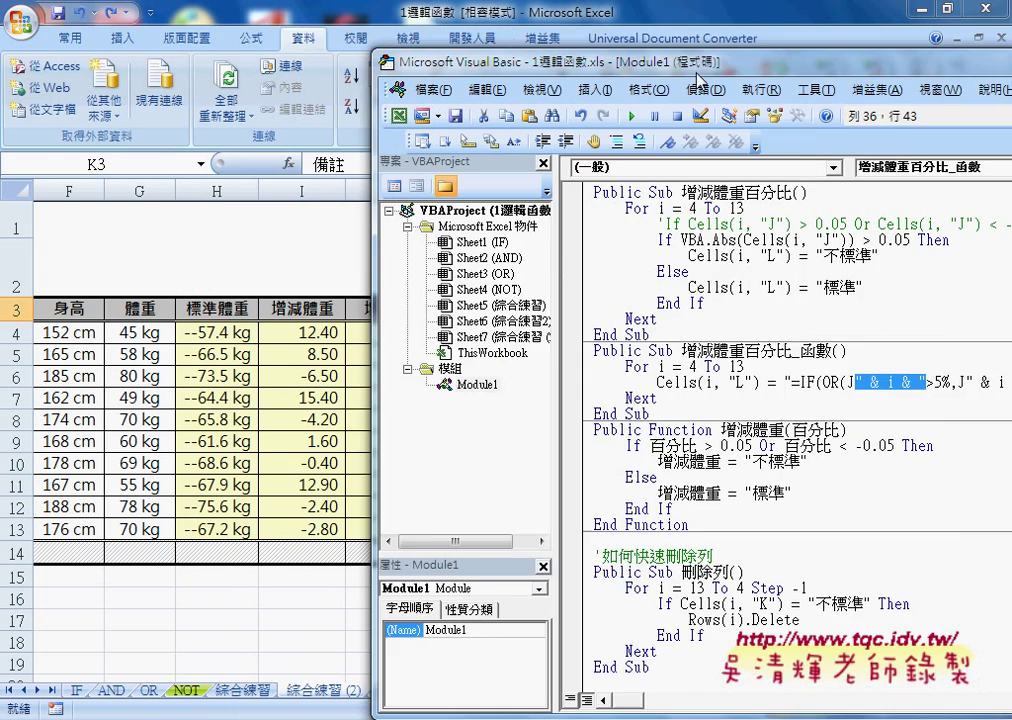
pyautogui.moveTo(443, 283); pyautogui.dragTo(665, 283)
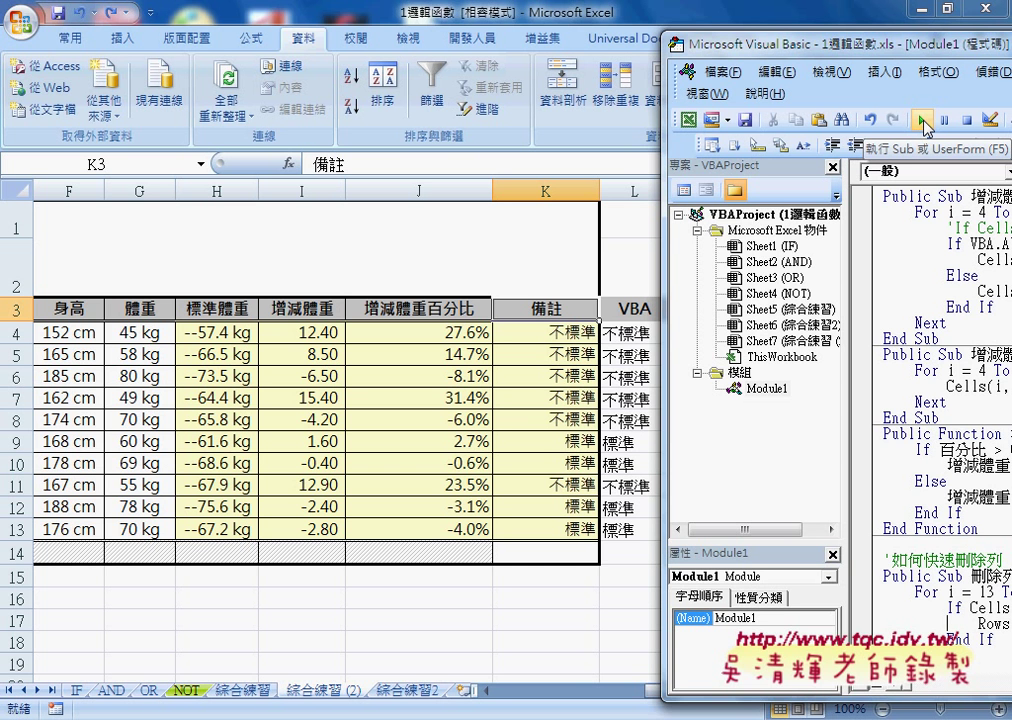
pyautogui.click(923, 121)
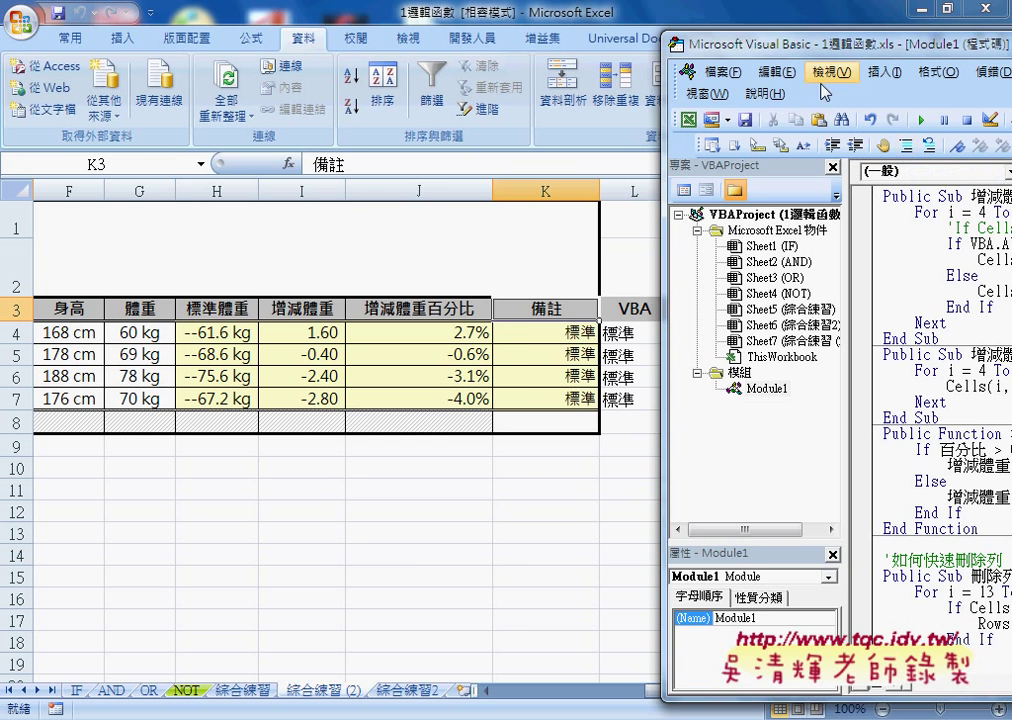
# Step: Delete the 綜合練習 (2) sheet with confirmation, then copy 綜合練習 again by Ctrl-dragging its tab
pyautogui.moveTo(808, 50); pyautogui.dragTo(487, 58)
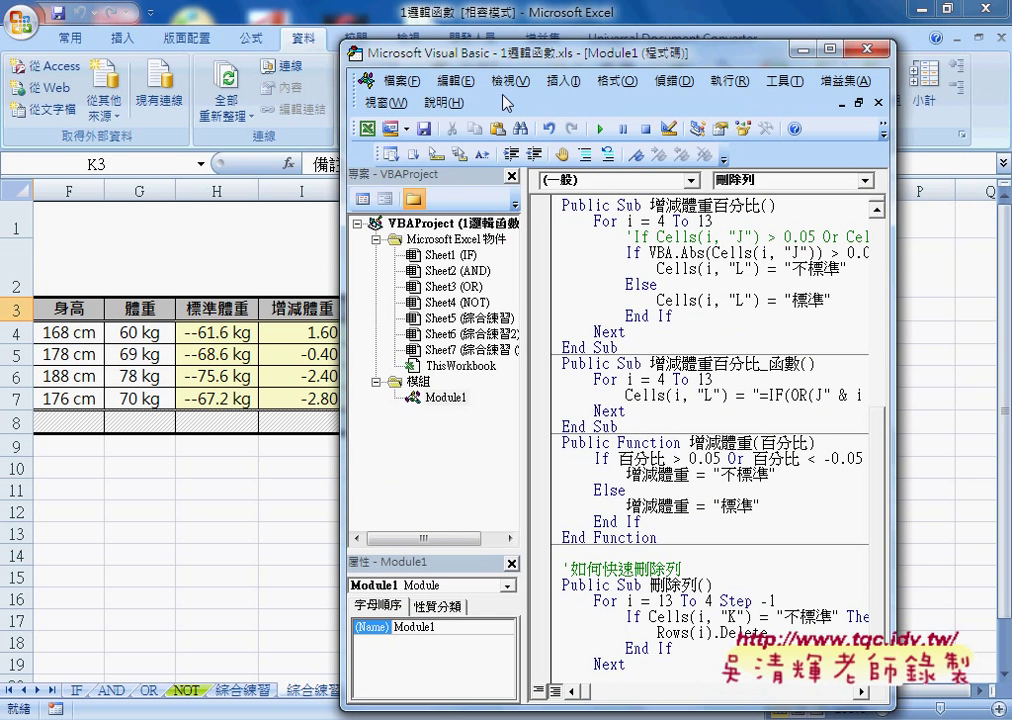
pyautogui.moveTo(798, 618); pyautogui.dragTo(783, 617)
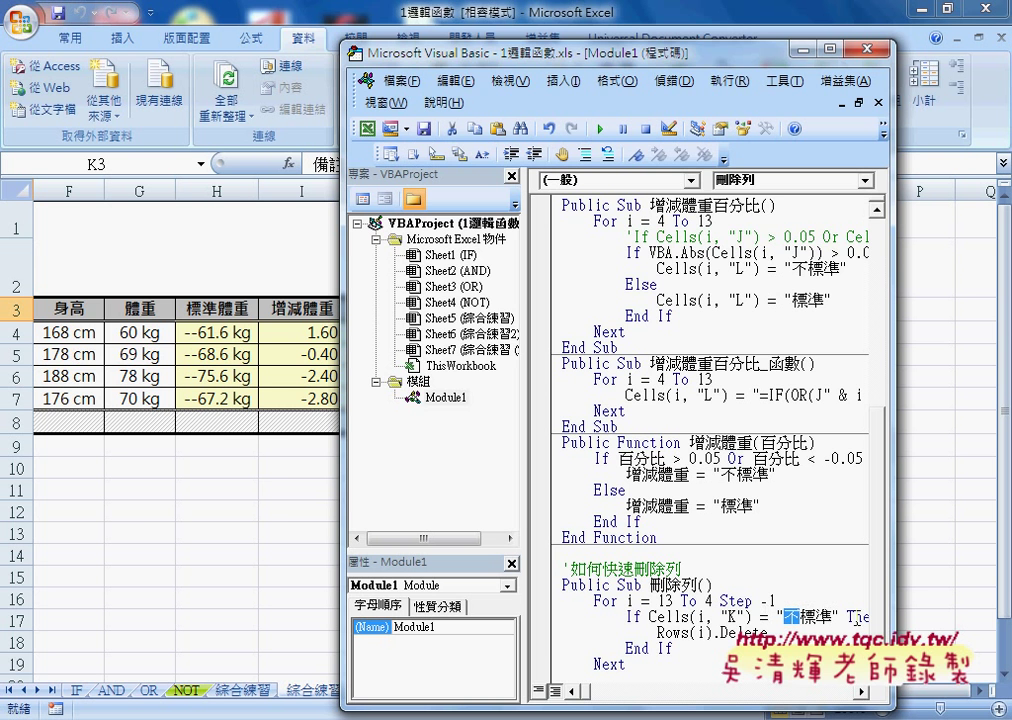
pyautogui.click(243, 690)
pyautogui.click(338, 694)
pyautogui.rightClick(340, 703)
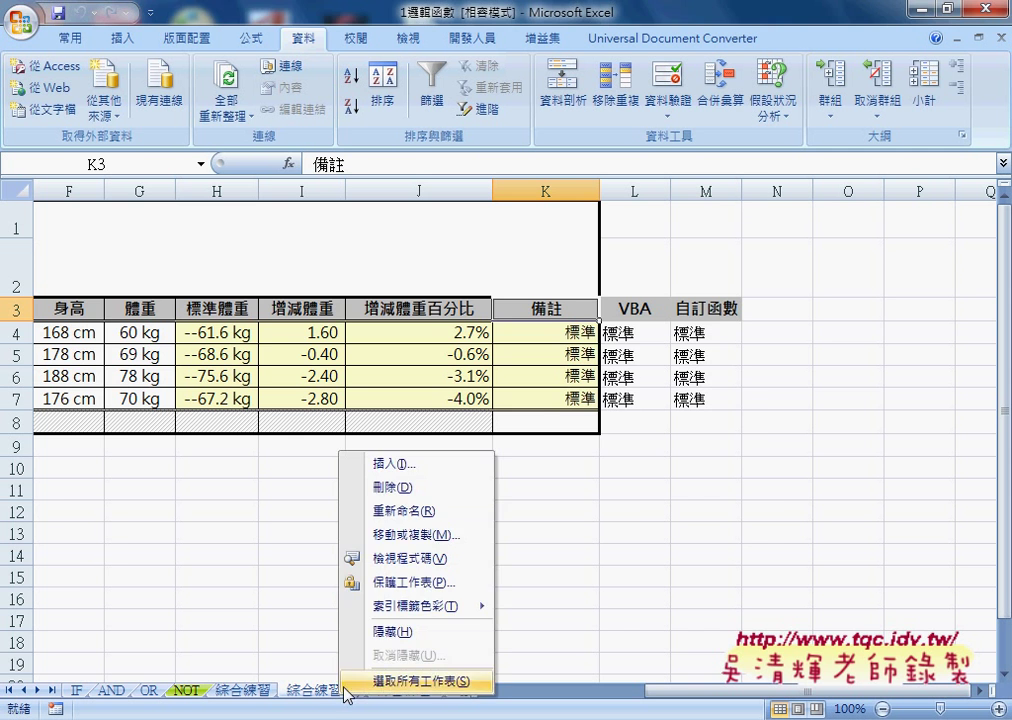
pyautogui.click(405, 490)
pyautogui.click(462, 417)
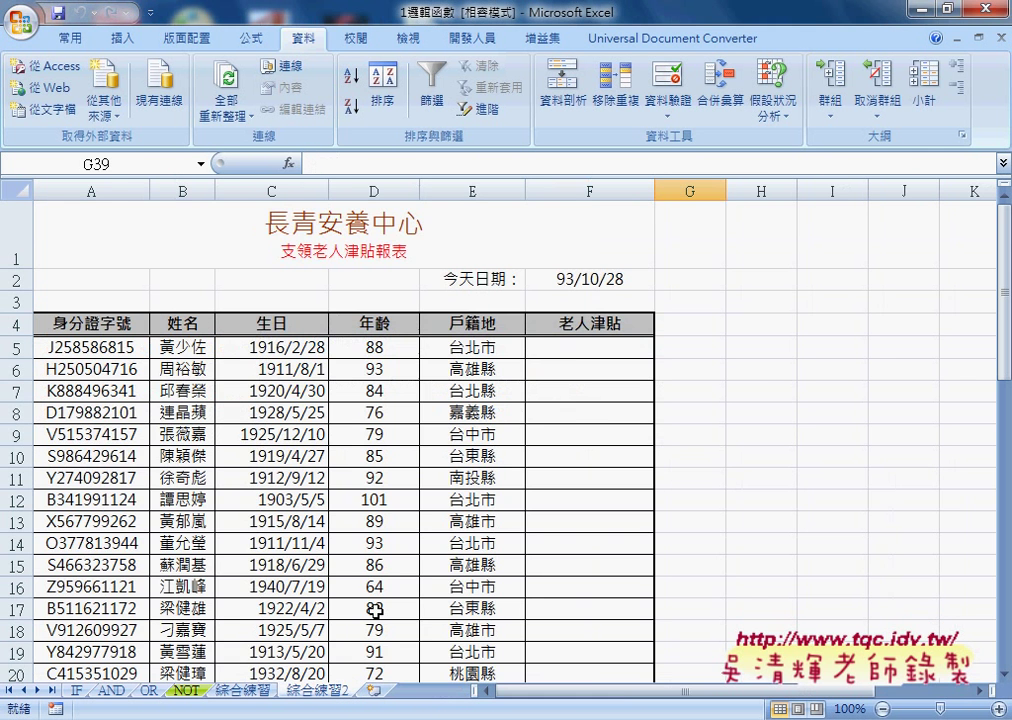
pyautogui.moveTo(243, 690); pyautogui.dragTo(300, 688)
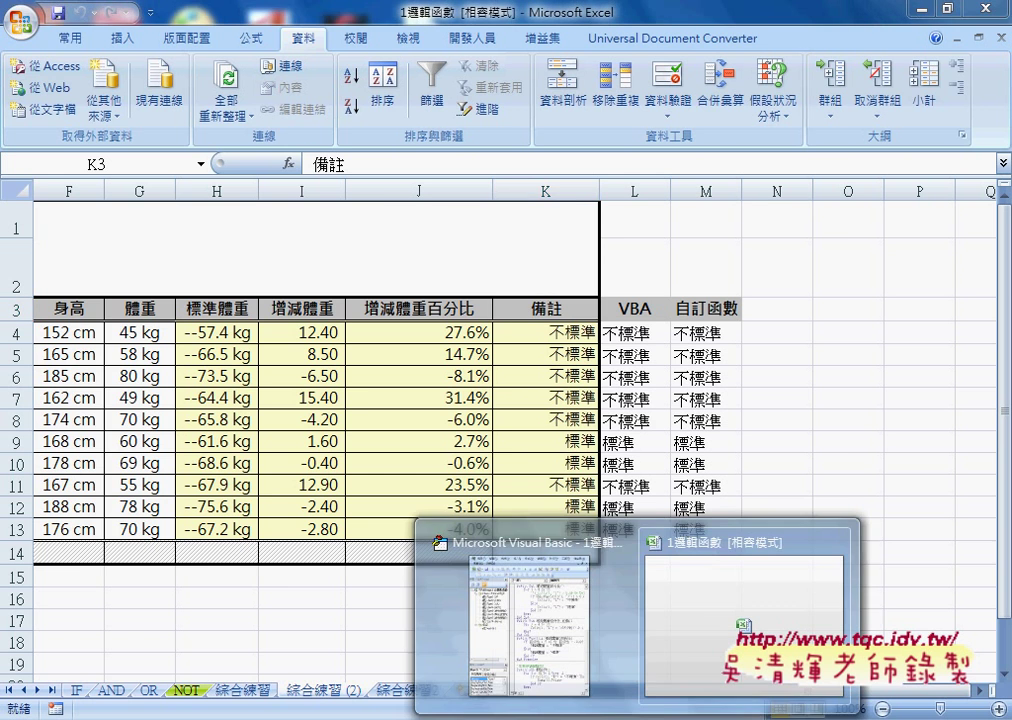
# Step: Remove 不 from "不標準" in the If line, then run 刪除列 on the copied sheet
pyautogui.click(490, 600)
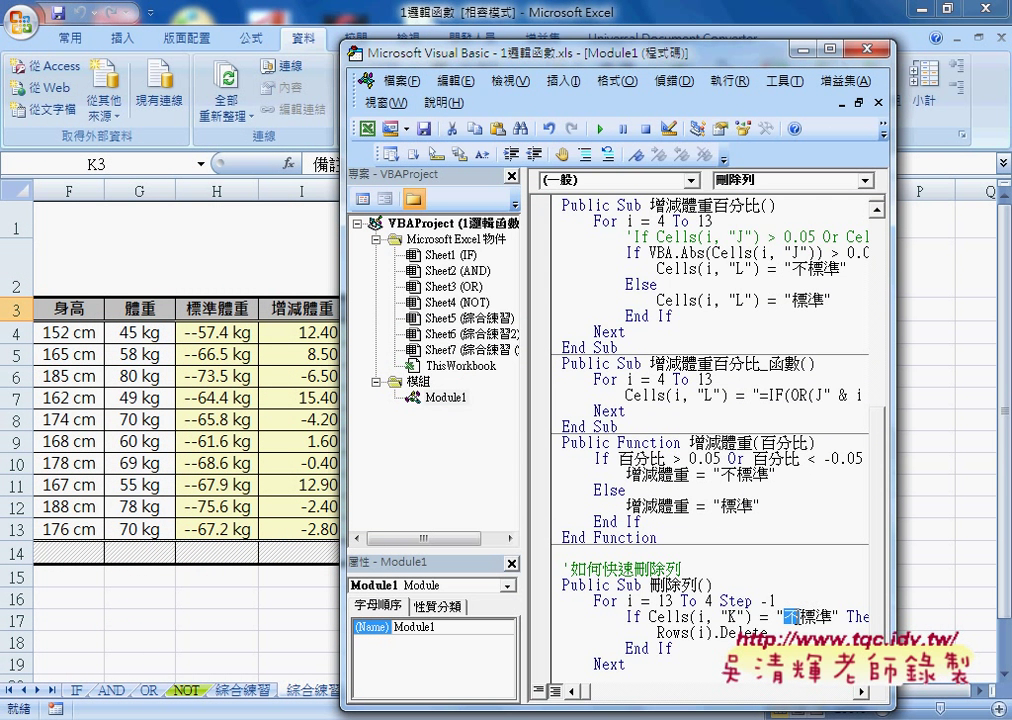
pyautogui.press('Delete')
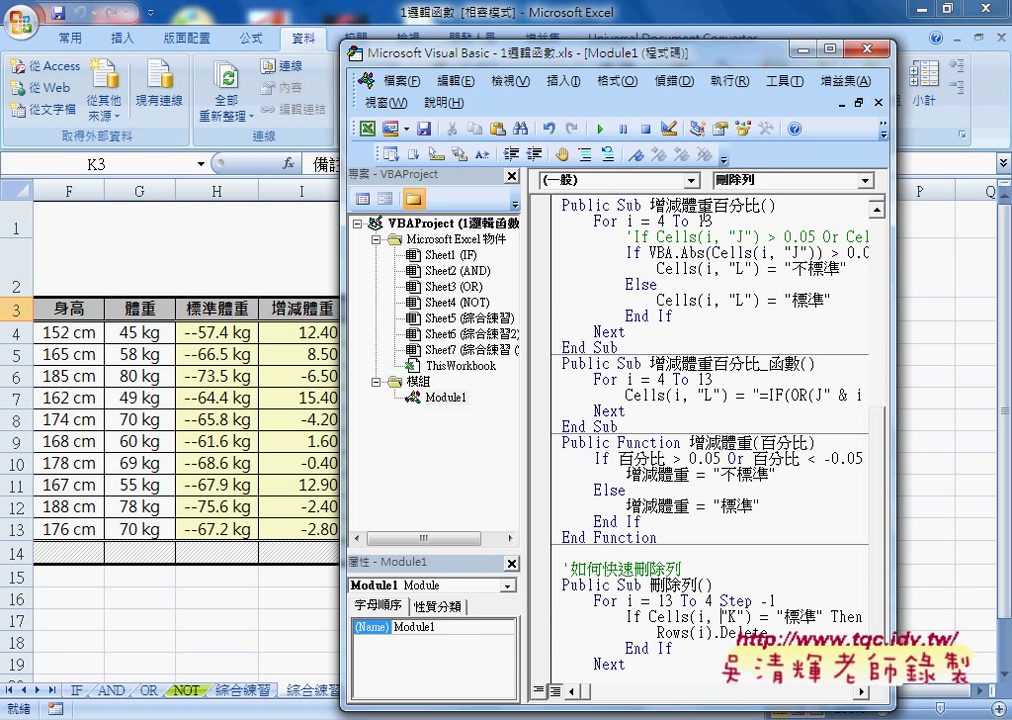
pyautogui.moveTo(509, 52); pyautogui.dragTo(780, 34)
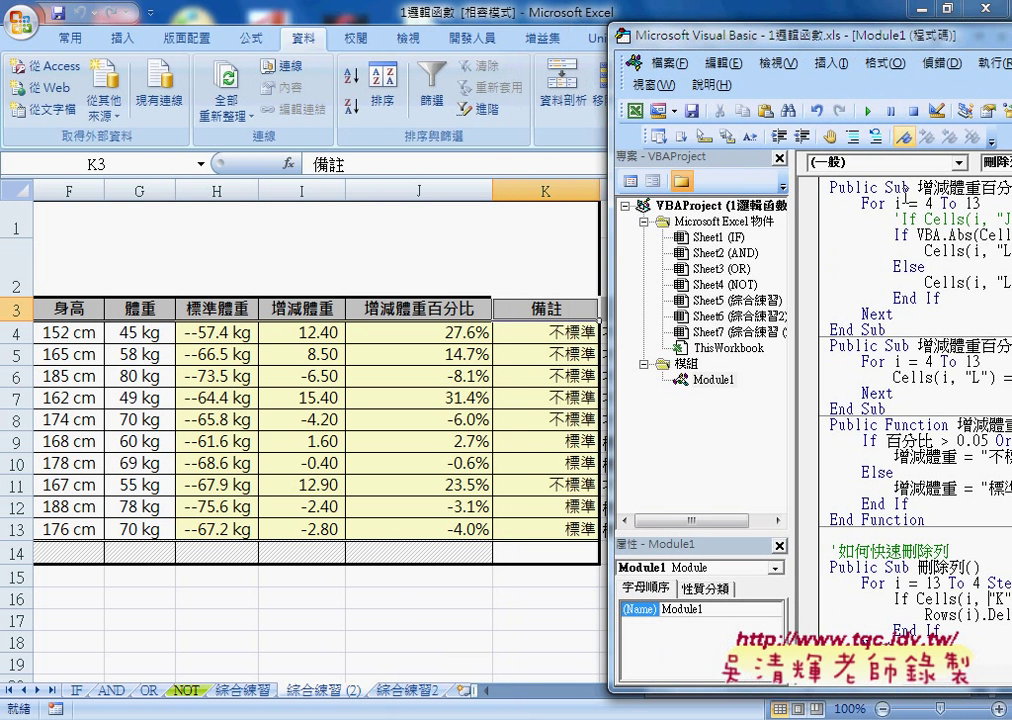
pyautogui.click(867, 111)
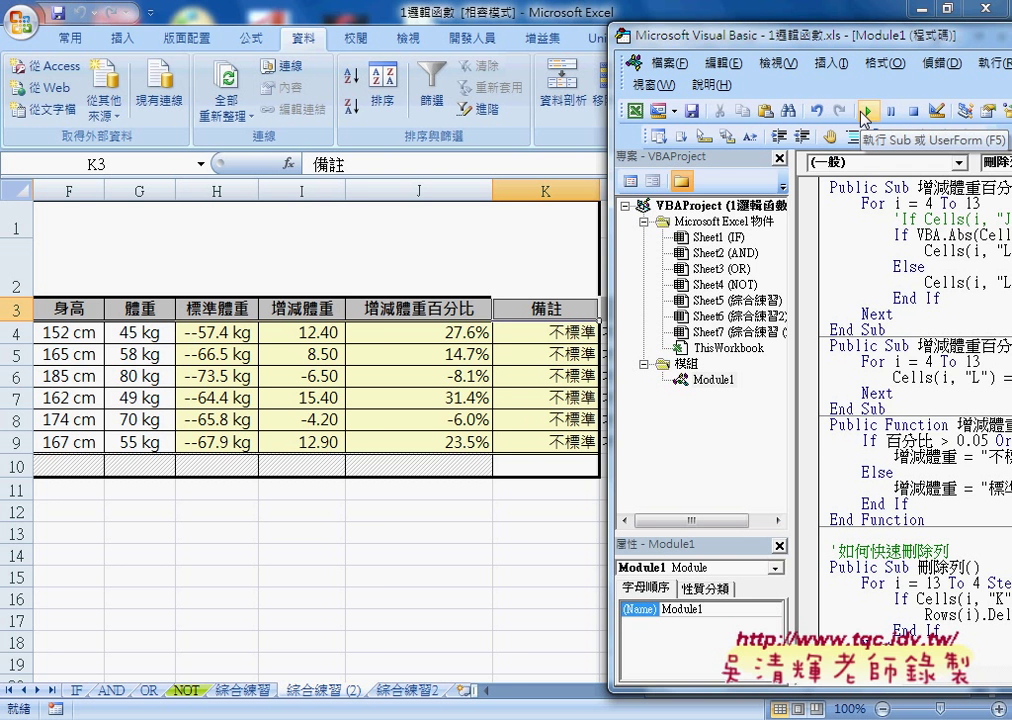
# Step: Select the 性別 and 出生地 entries of the remaining rows on the worksheet
pyautogui.click(545, 703)
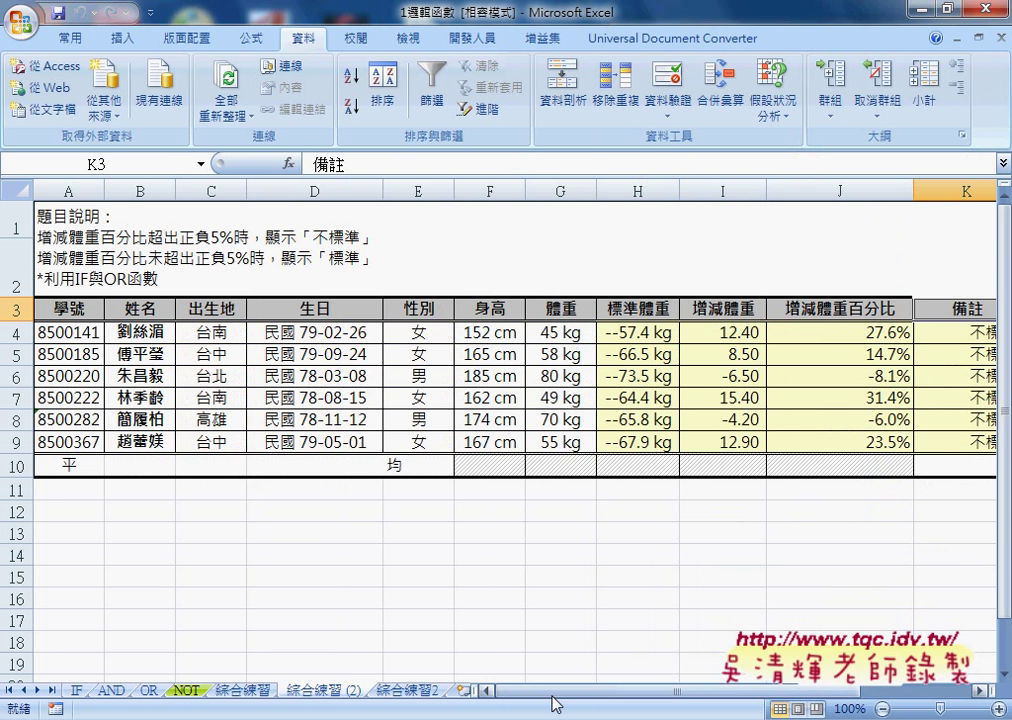
pyautogui.moveTo(414, 333); pyautogui.dragTo(418, 445)
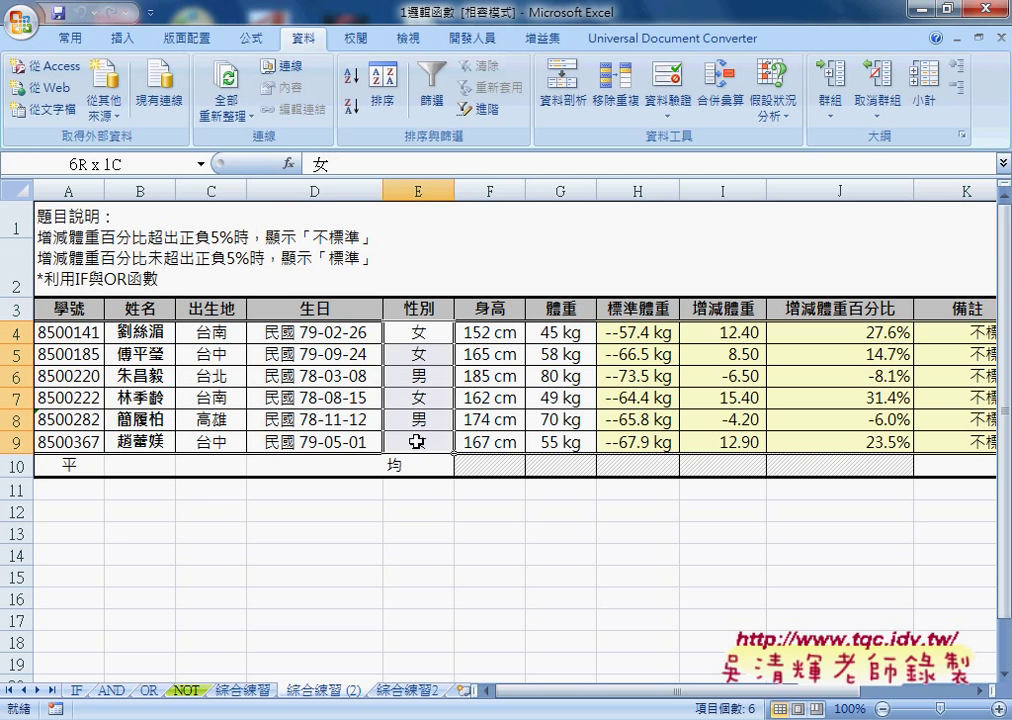
pyautogui.moveTo(197, 332); pyautogui.dragTo(205, 441)
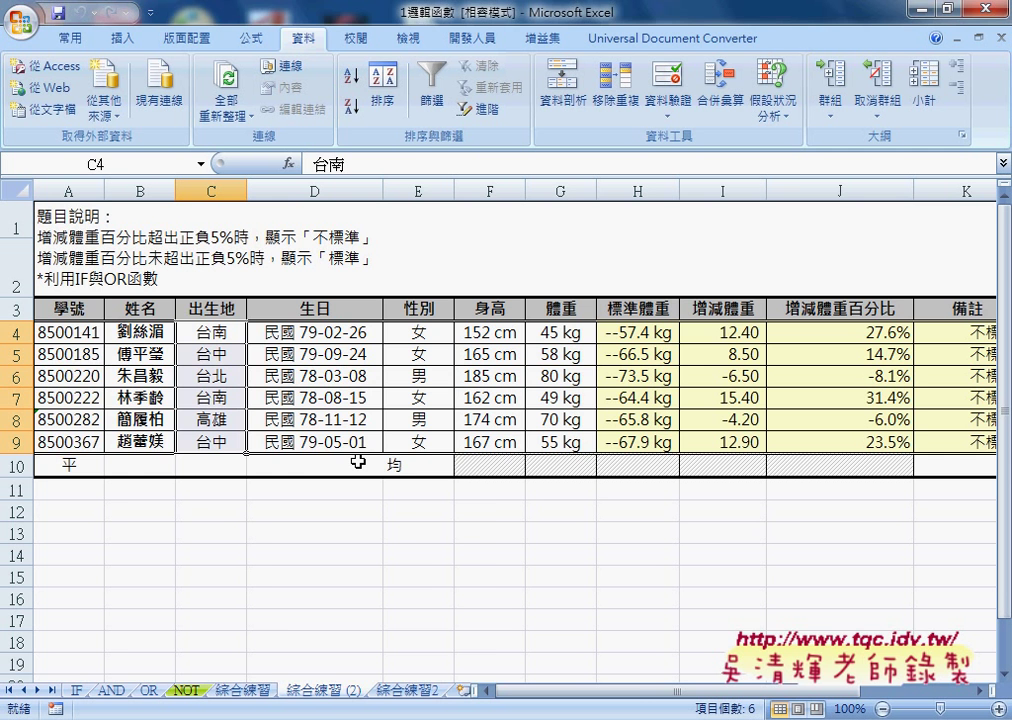
# Step: Delete the 綜合練習 (2) sheet and confirm the deletion
pyautogui.rightClick(330, 690)
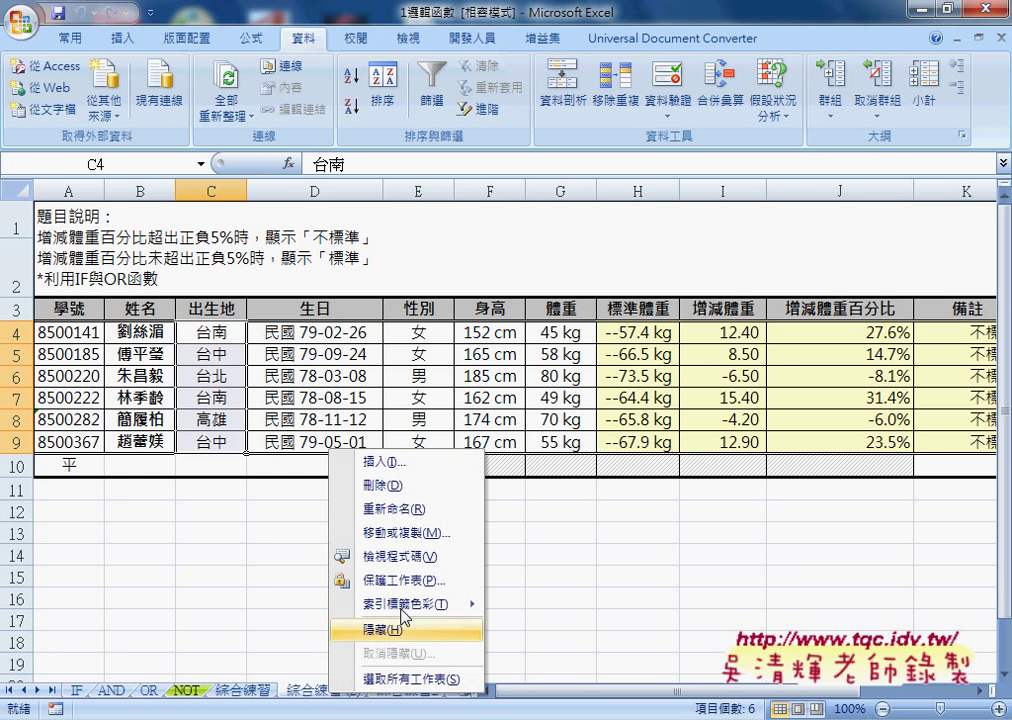
pyautogui.click(398, 487)
pyautogui.click(463, 416)
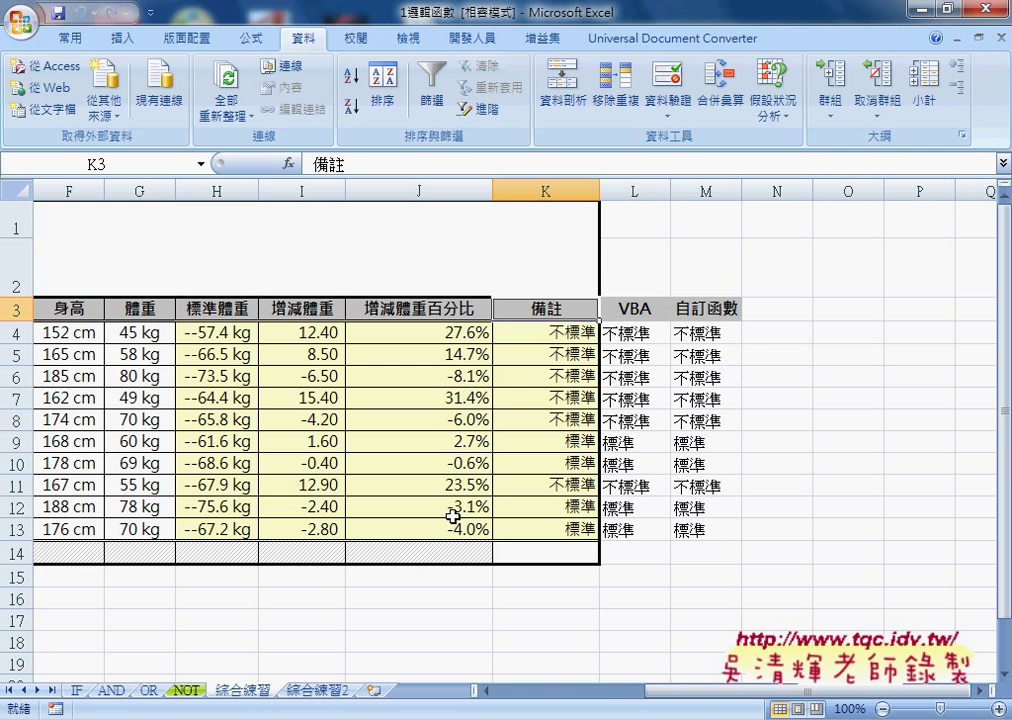
pyautogui.moveTo(15, 333); pyautogui.dragTo(14, 530)
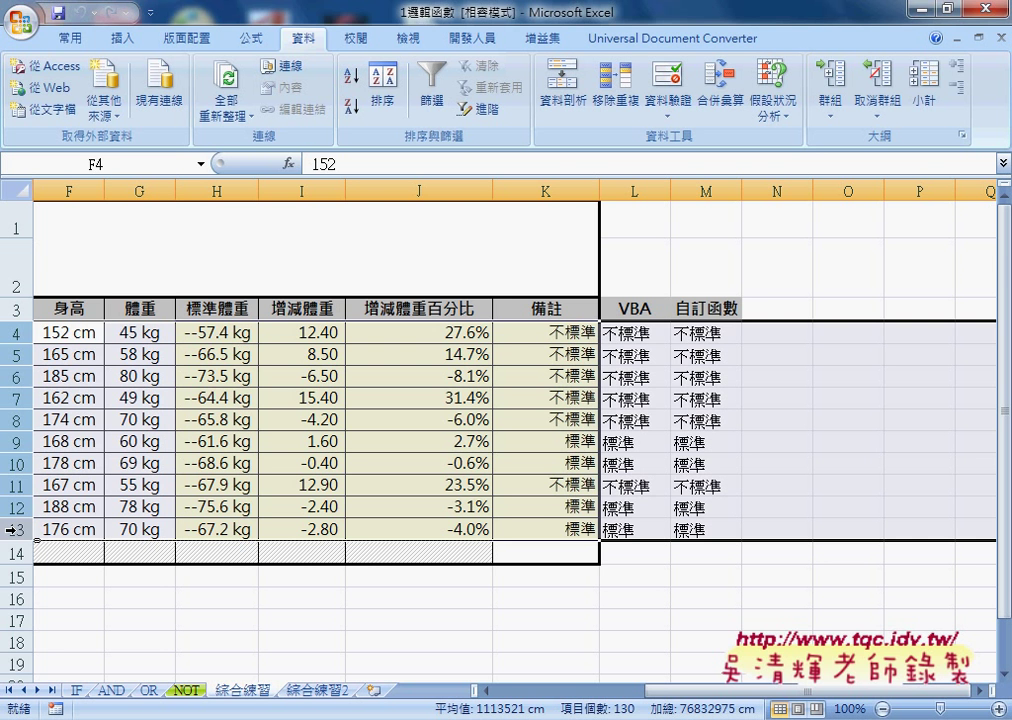
pyautogui.click(555, 189)
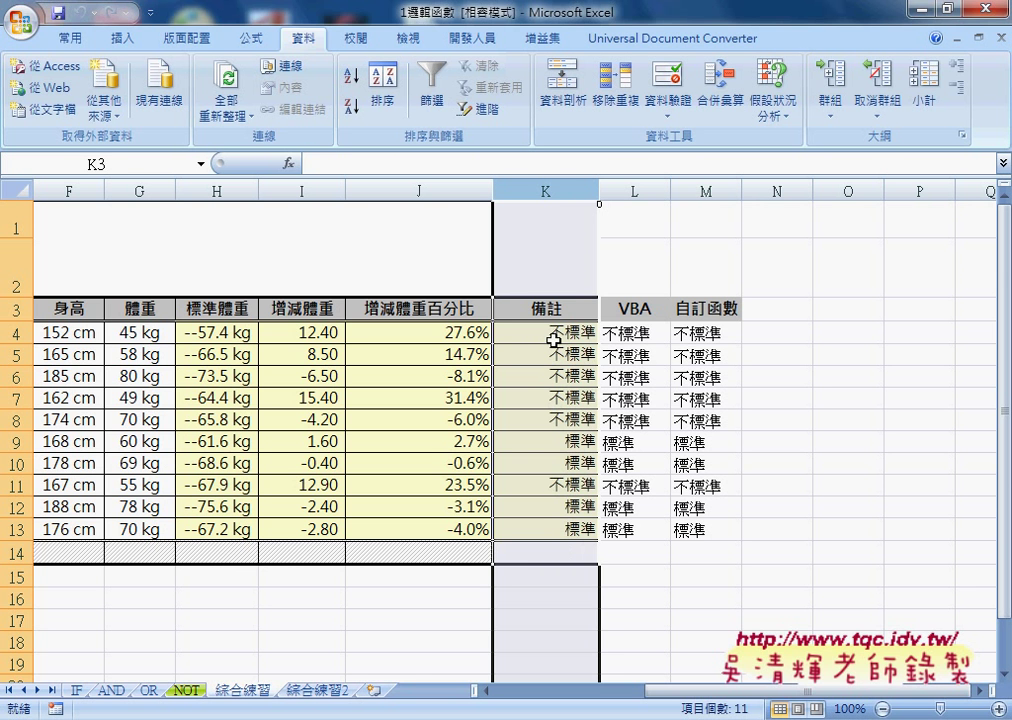
pyautogui.click(566, 530)
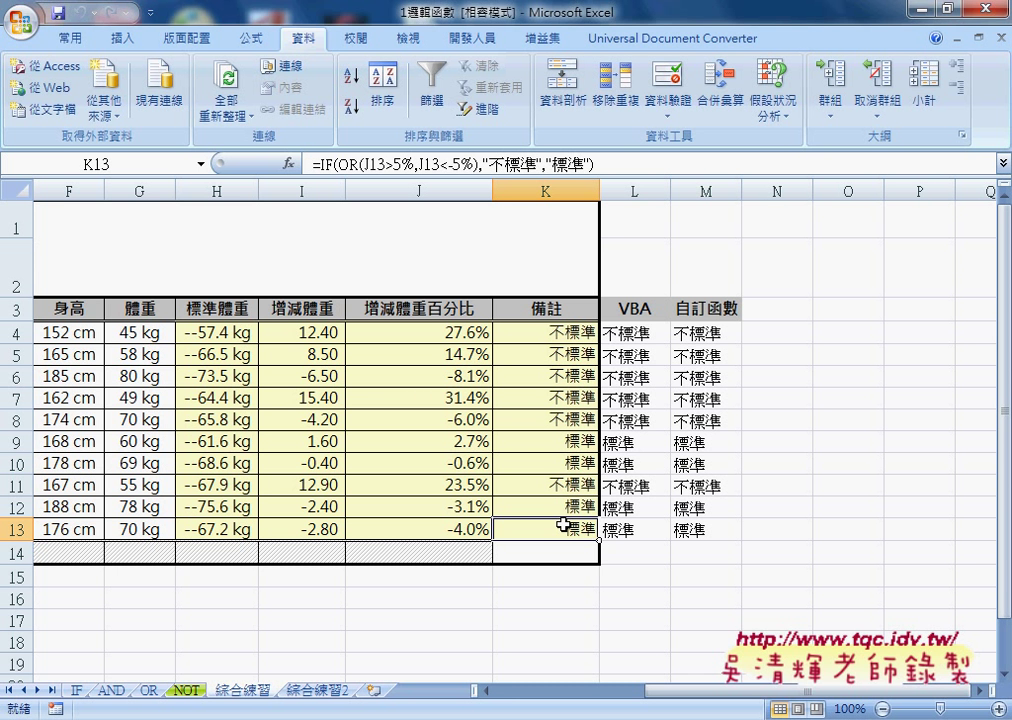
pyautogui.click(20, 529)
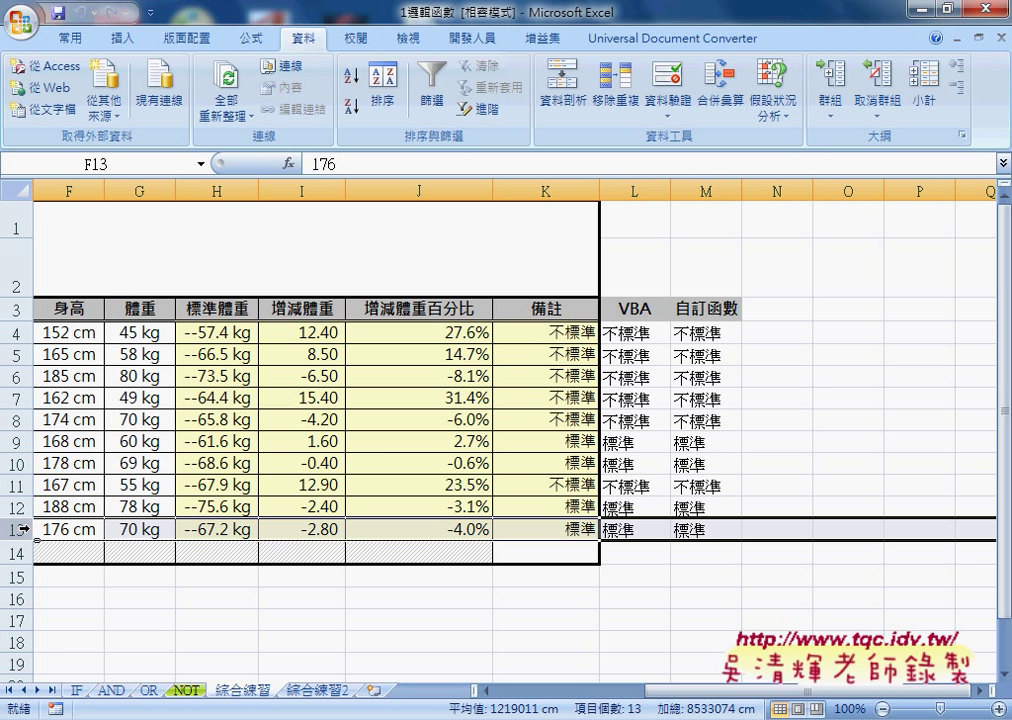
pyautogui.rightClick(22, 529)
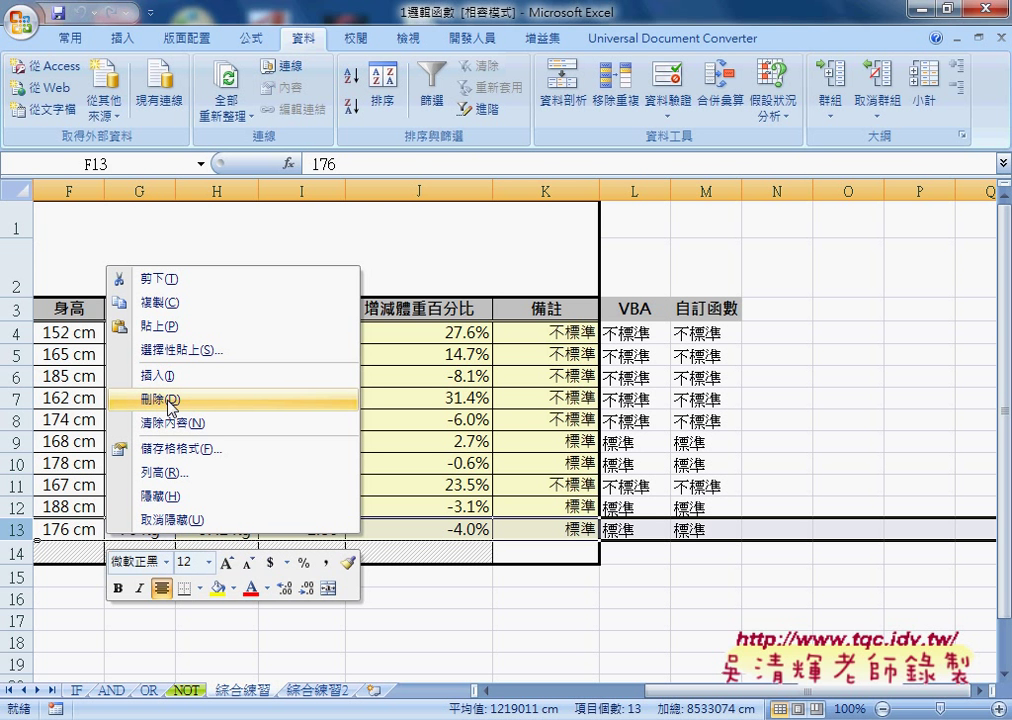
pyautogui.press('Escape')
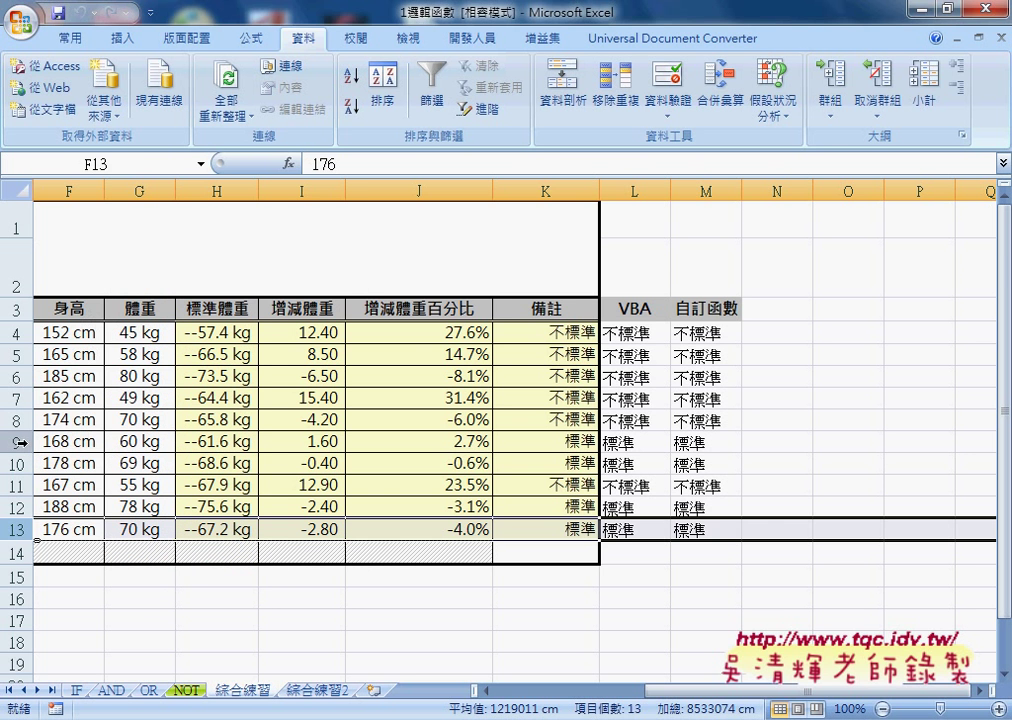
pyautogui.click(18, 441)
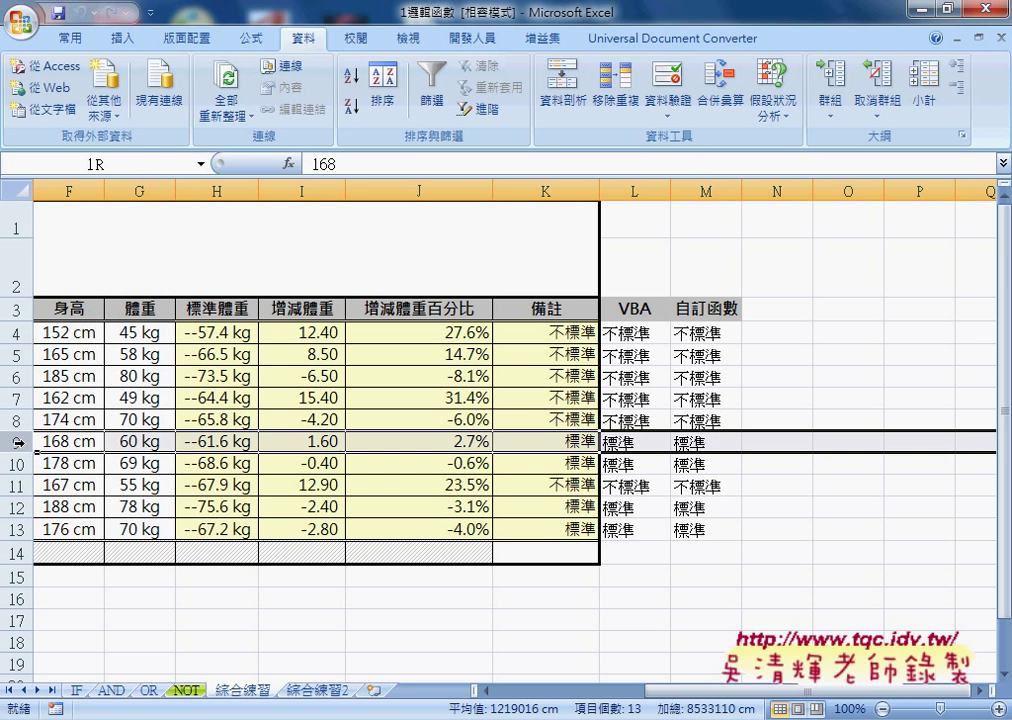
pyautogui.rightClick(547, 442)
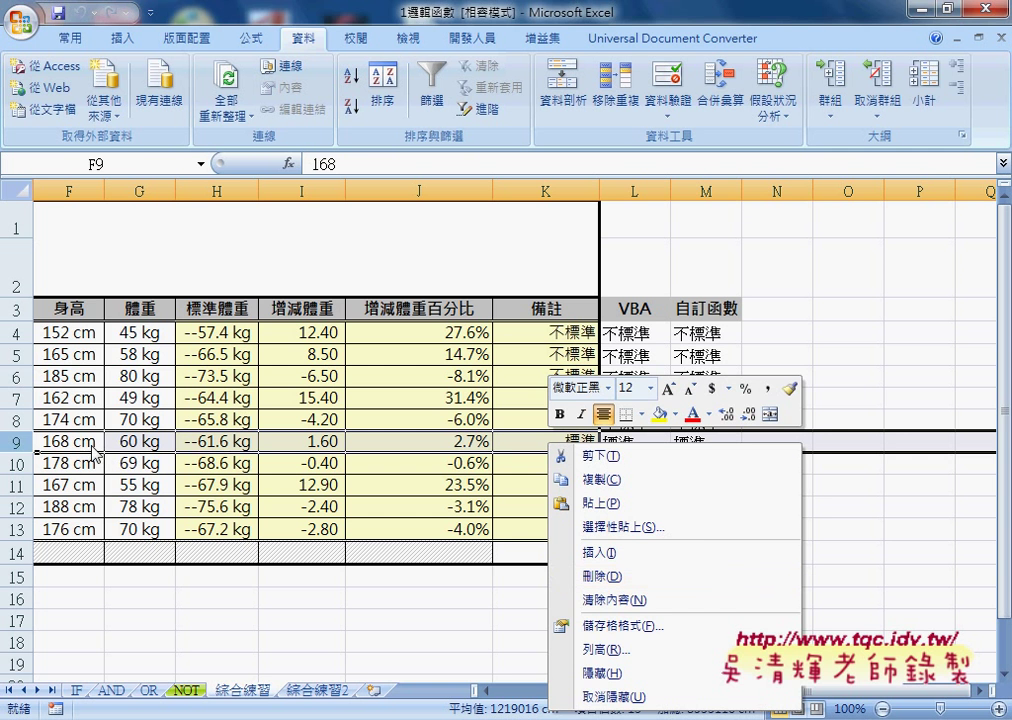
pyautogui.click(588, 575)
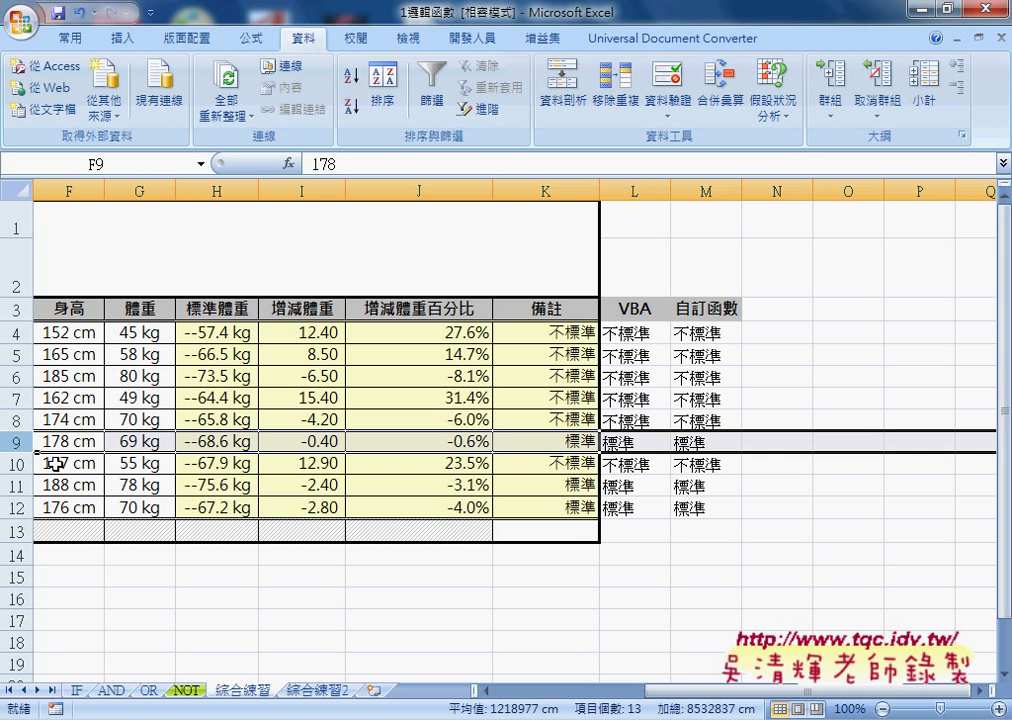
pyautogui.click(54, 463)
pyautogui.click(61, 484)
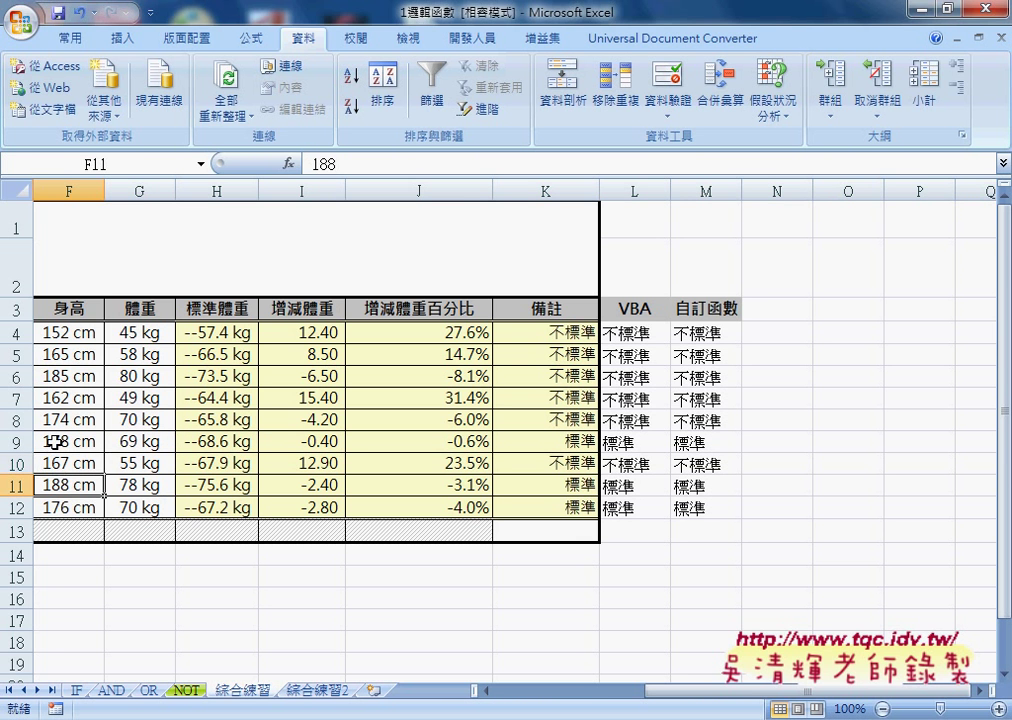
pyautogui.click(12, 442)
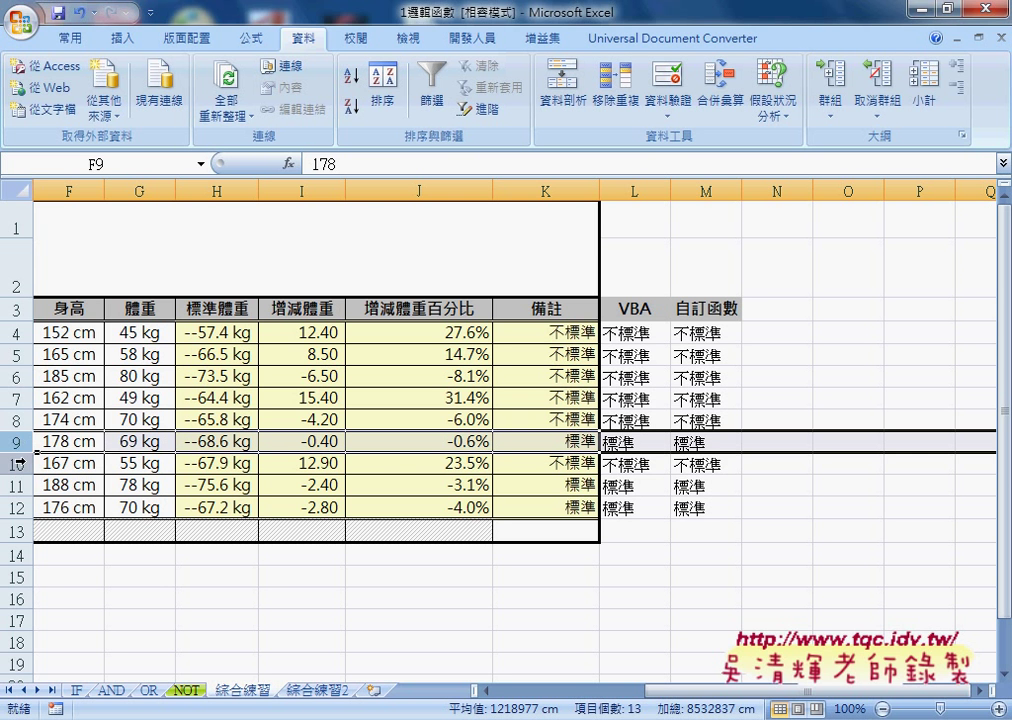
pyautogui.click(17, 463)
pyautogui.click(48, 442)
pyautogui.click(17, 441)
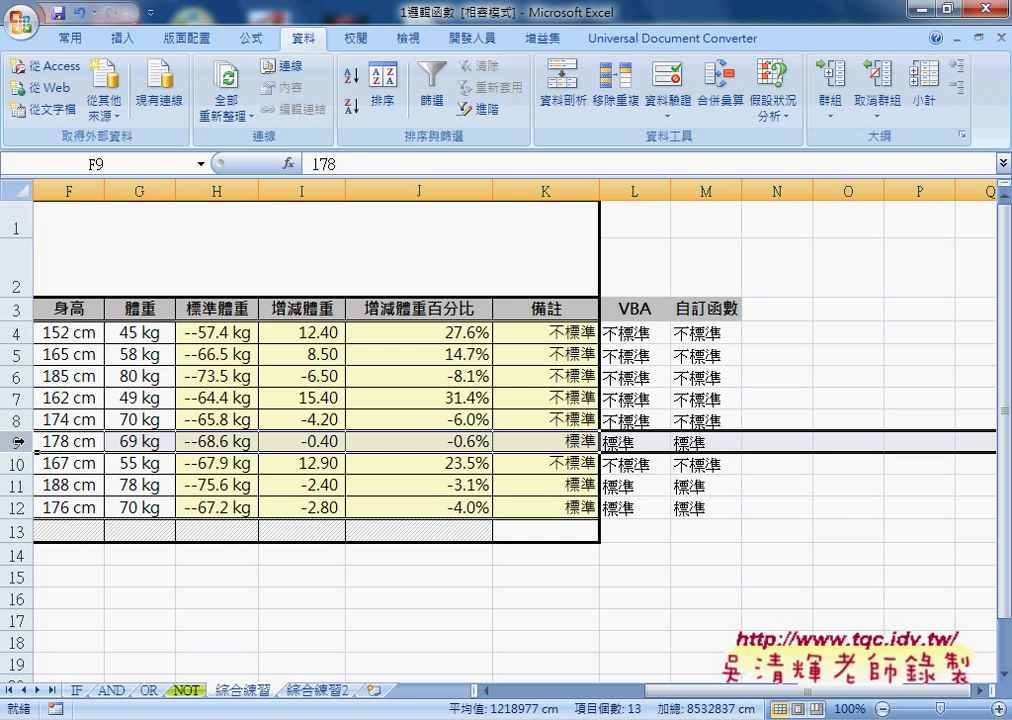
pyautogui.hotkey('ctrl', 'z')
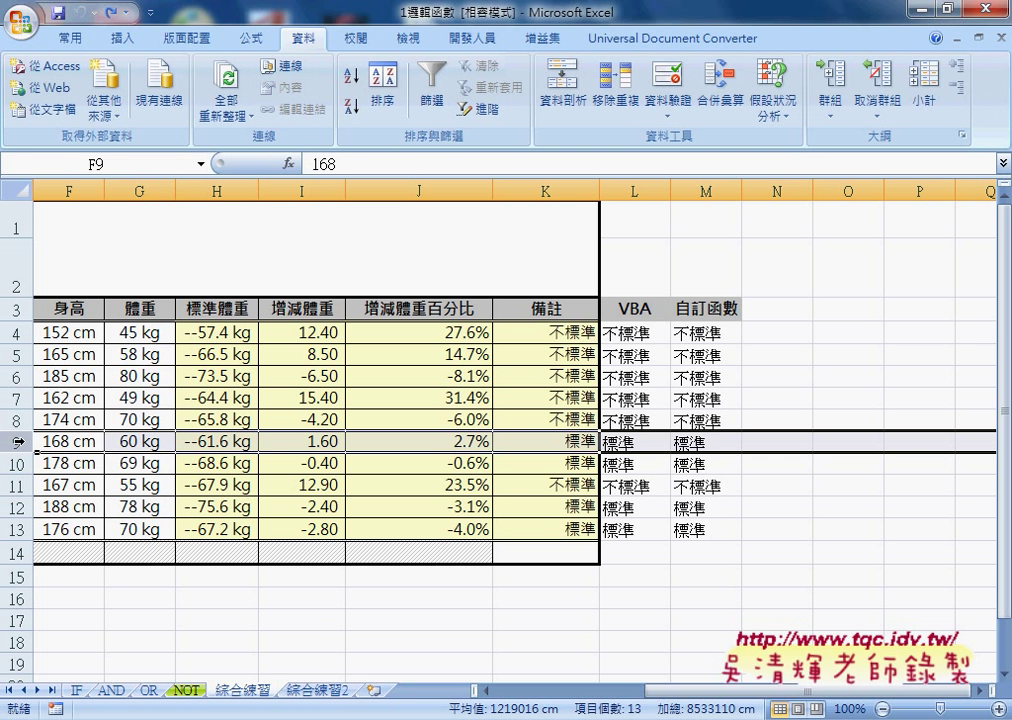
pyautogui.click(16, 332)
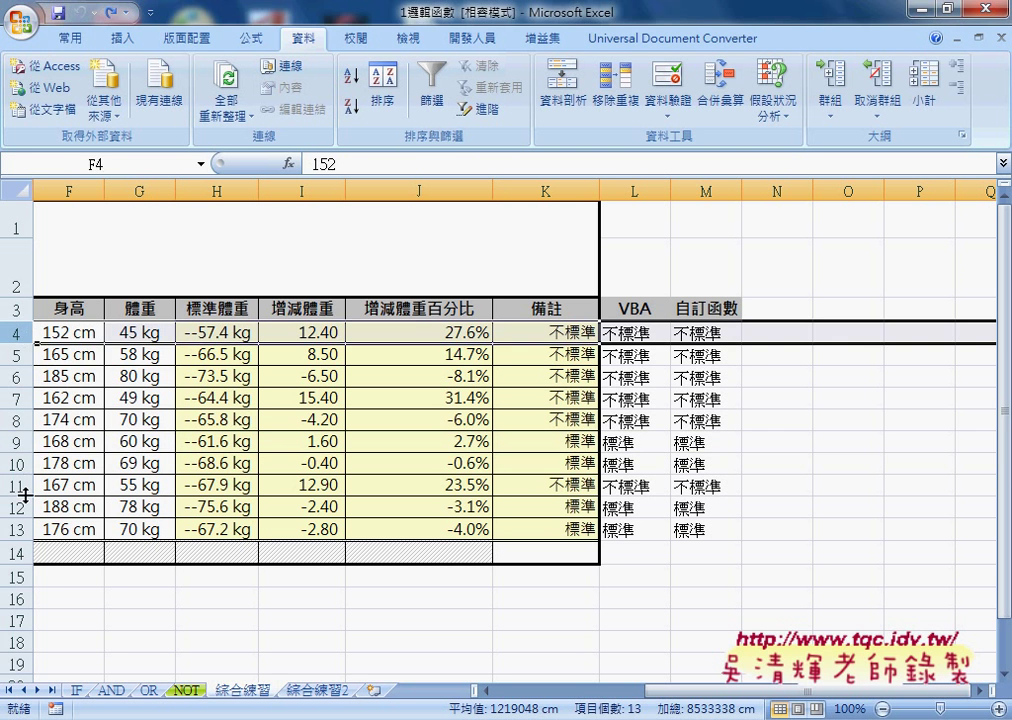
pyautogui.click(16, 533)
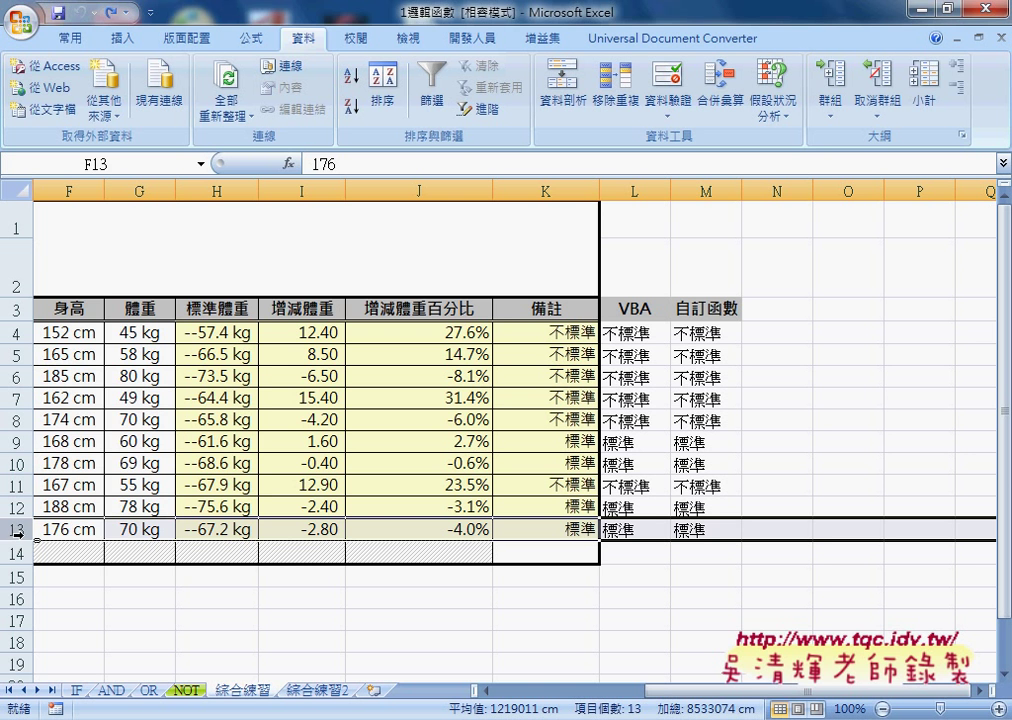
pyautogui.rightClick(76, 536)
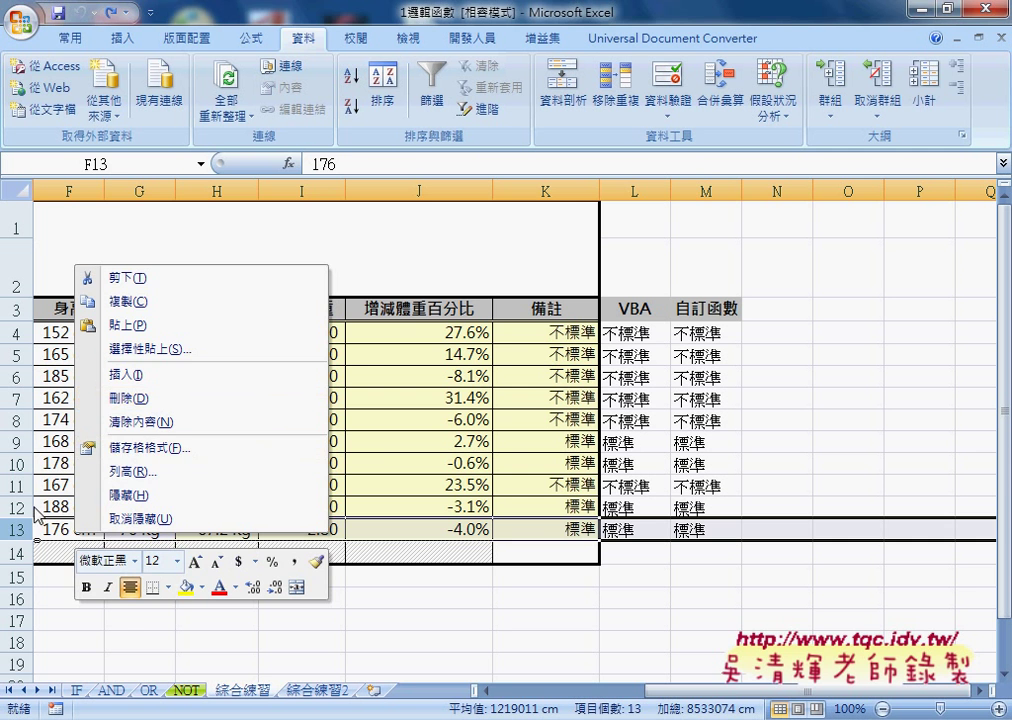
pyautogui.click(142, 398)
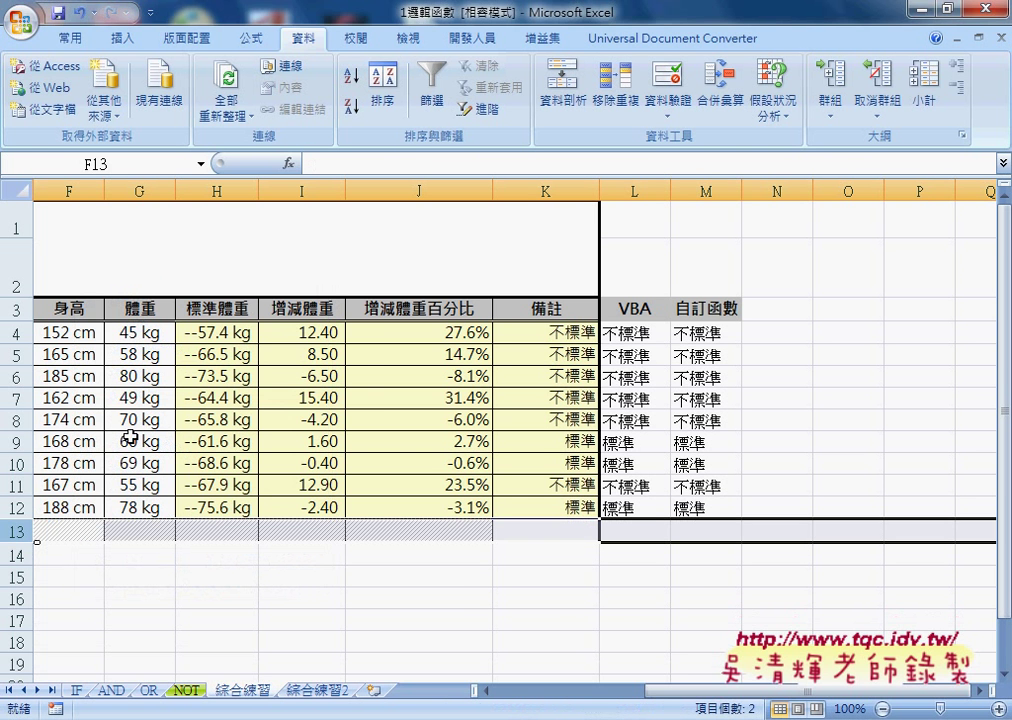
pyautogui.click(18, 507)
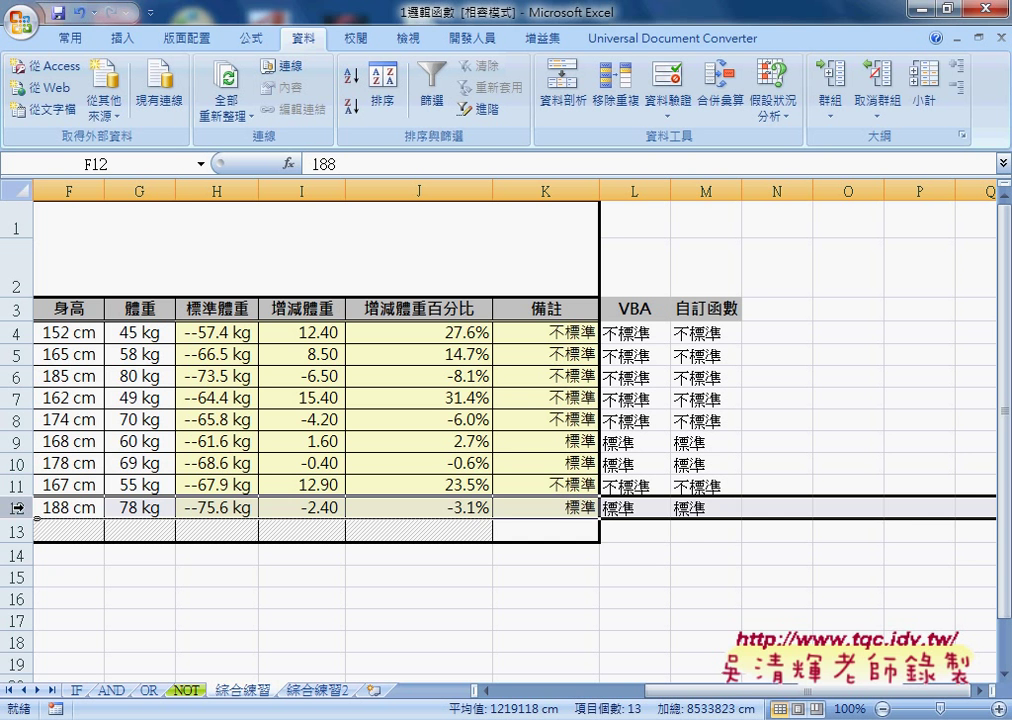
pyautogui.hotkey('ctrl', 'z')
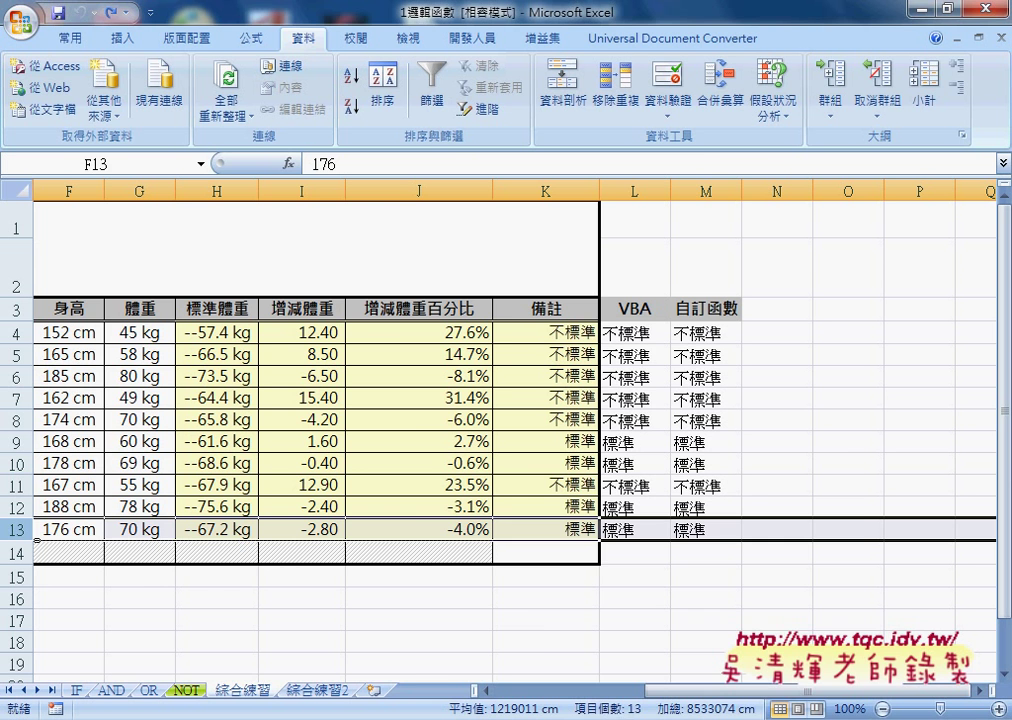
# Step: Move the VBA editor window left and widen it to show full code lines
pyautogui.click(530, 620)
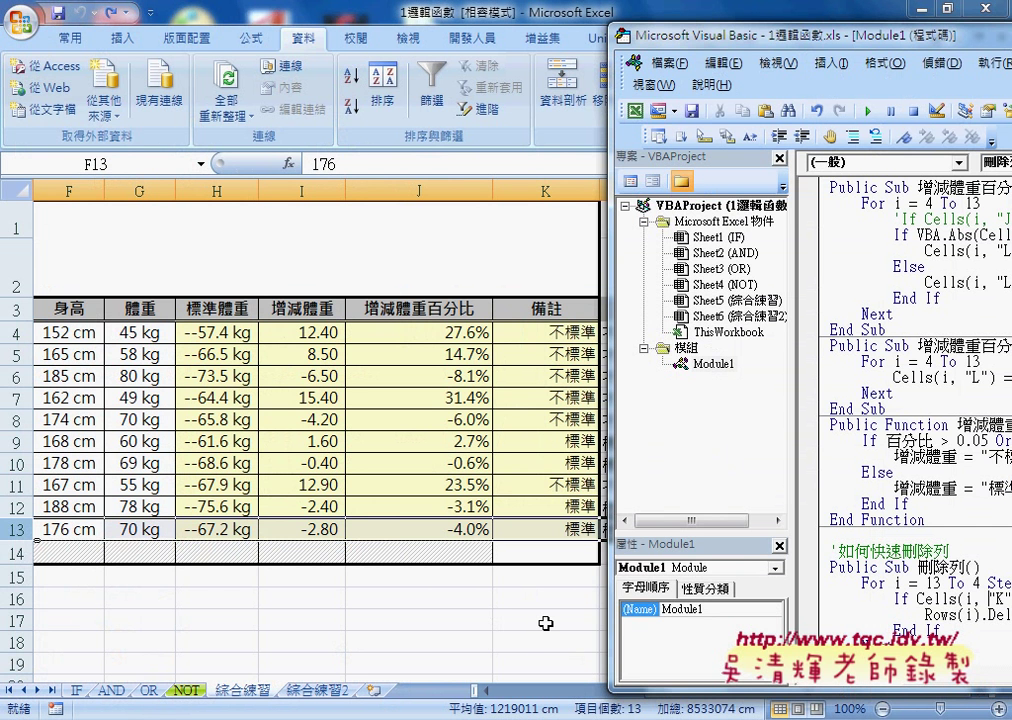
pyautogui.moveTo(733, 50); pyautogui.dragTo(191, 31)
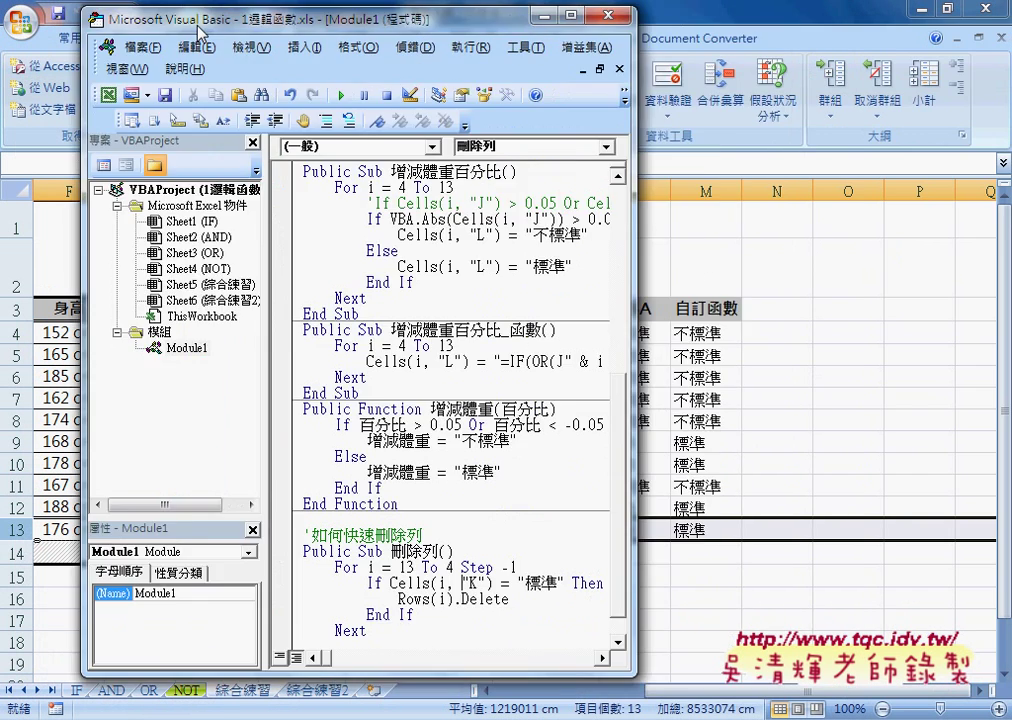
pyautogui.moveTo(618, 326); pyautogui.dragTo(885, 326)
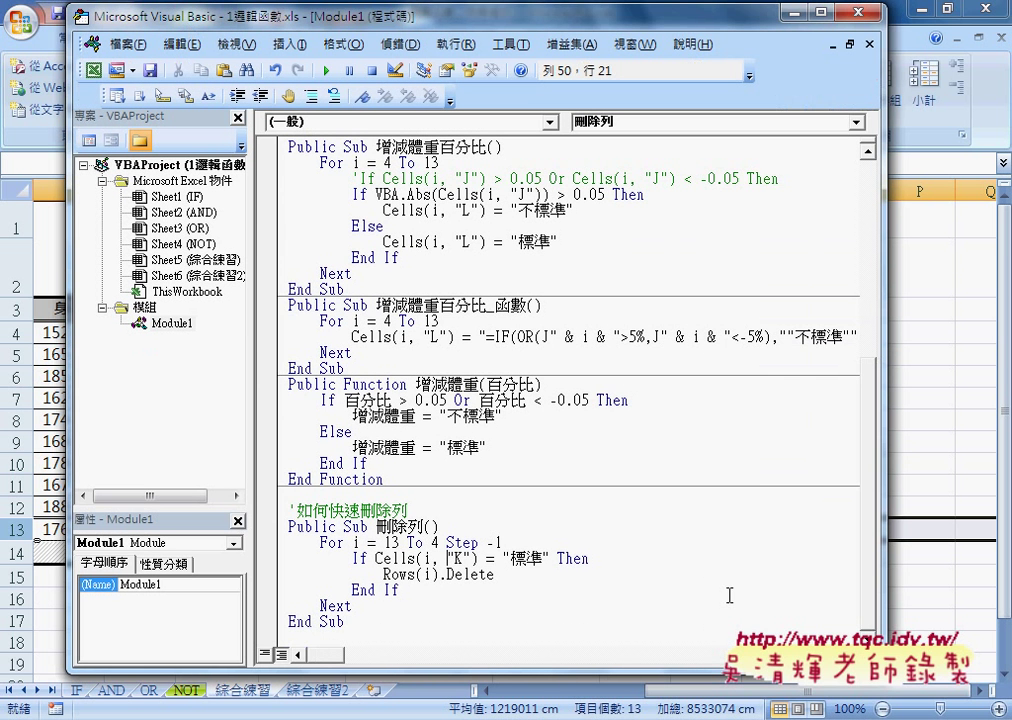
# Step: Add blank lines below the macro code, select the name 刪除列, and open 插入
pyautogui.click(433, 630)
pyautogui.press('Return')
pyautogui.press('Return')
pyautogui.press('Return')
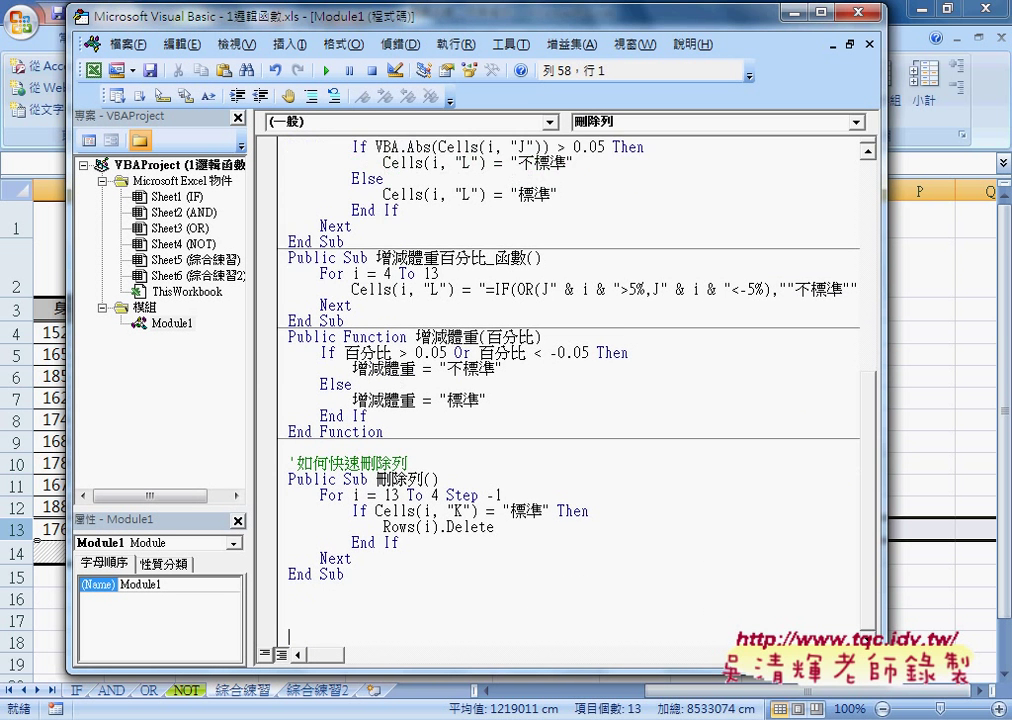
pyautogui.press('Return')
pyautogui.press('Return')
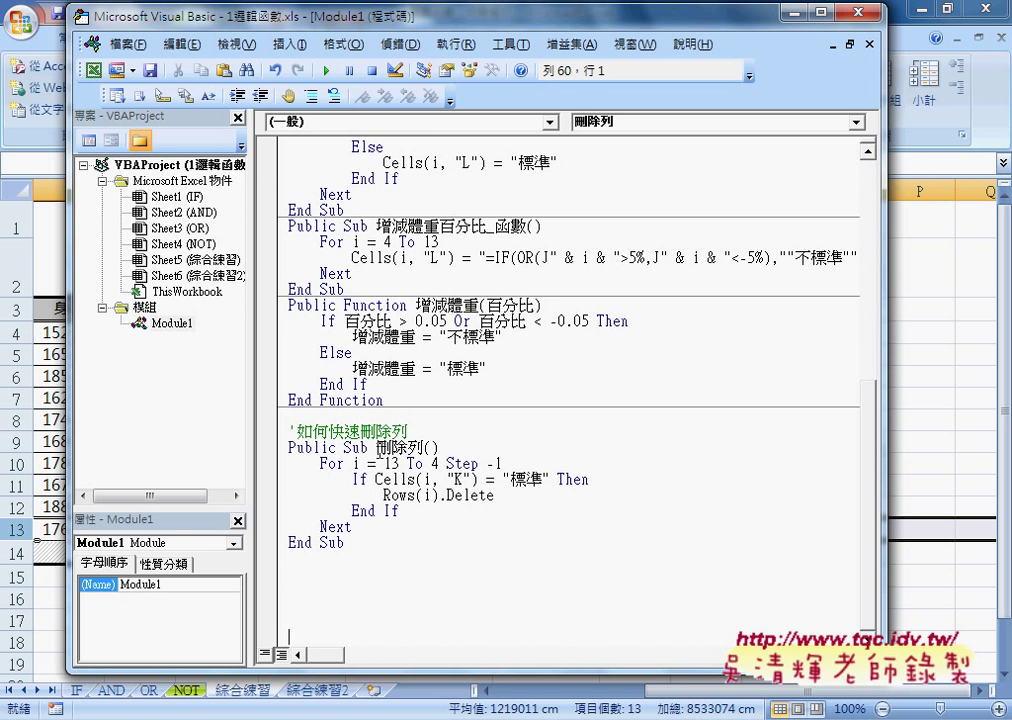
pyautogui.moveTo(376, 447); pyautogui.dragTo(422, 447)
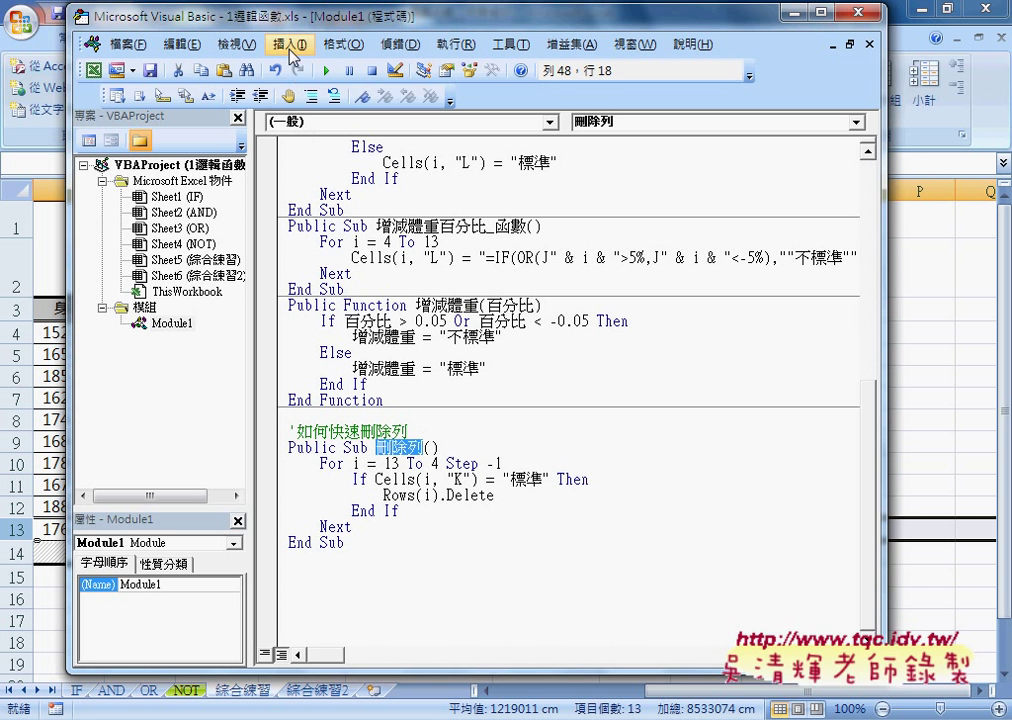
pyautogui.click(290, 44)
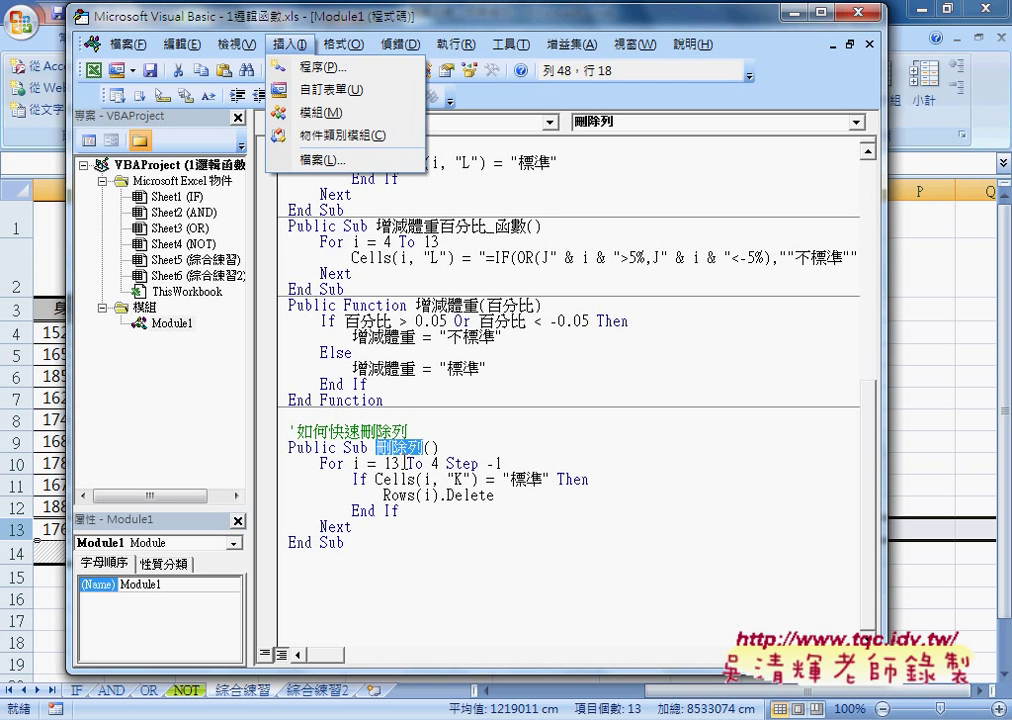
pyautogui.click(388, 463)
pyautogui.doubleClick(388, 463)
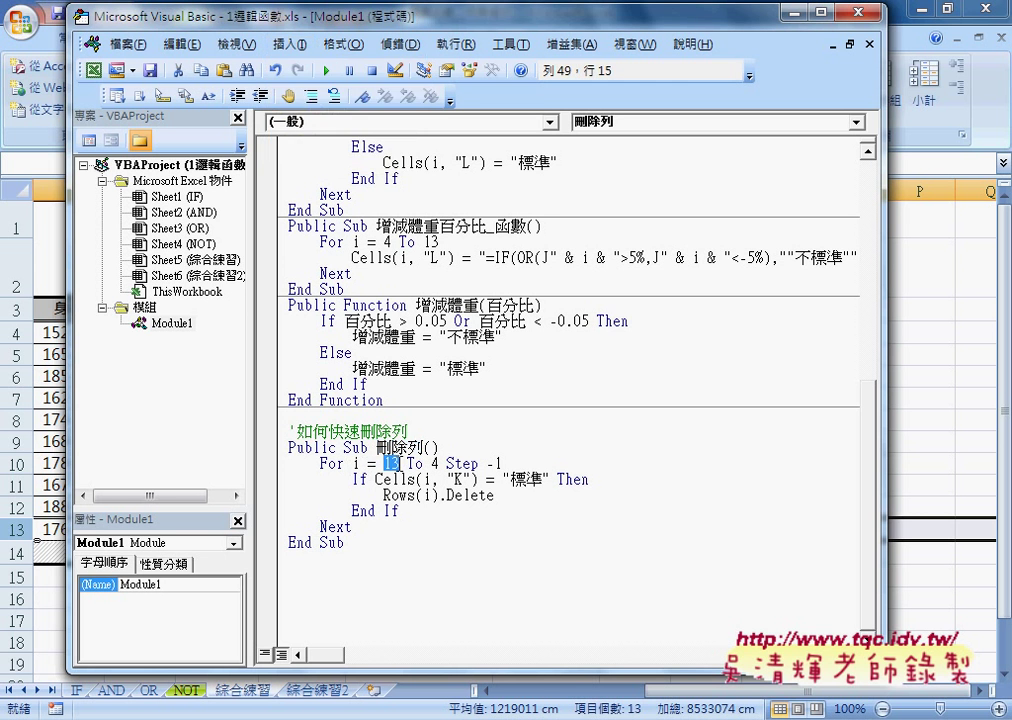
pyautogui.doubleClick(437, 463)
pyautogui.moveTo(447, 463); pyautogui.dragTo(511, 462)
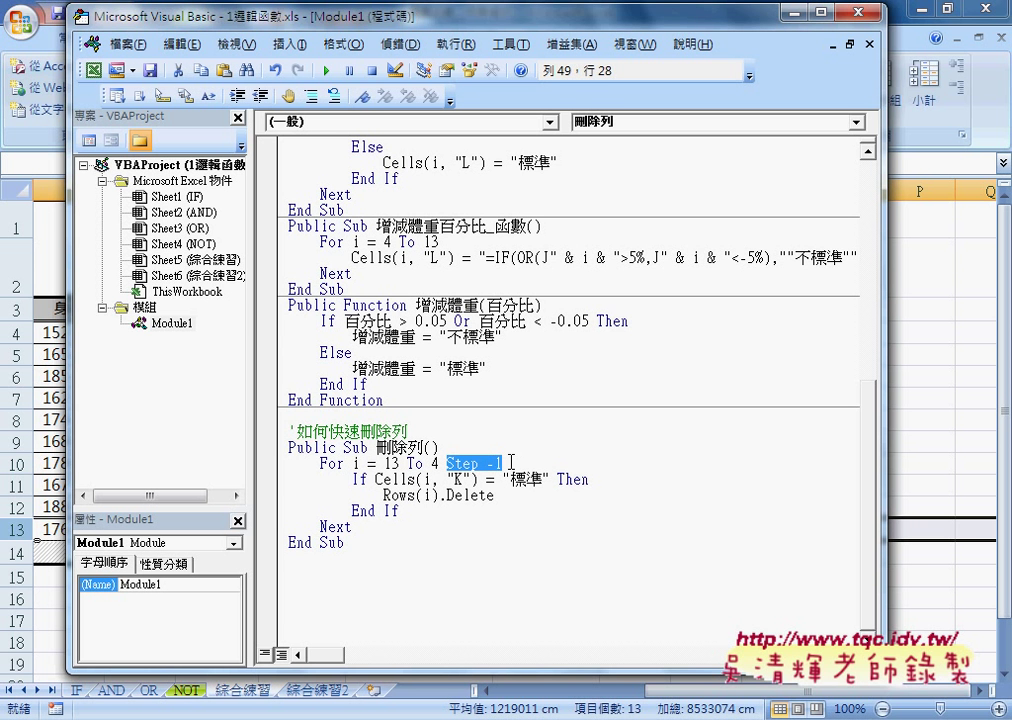
pyautogui.doubleClick(466, 479)
pyautogui.moveTo(481, 479); pyautogui.dragTo(374, 479)
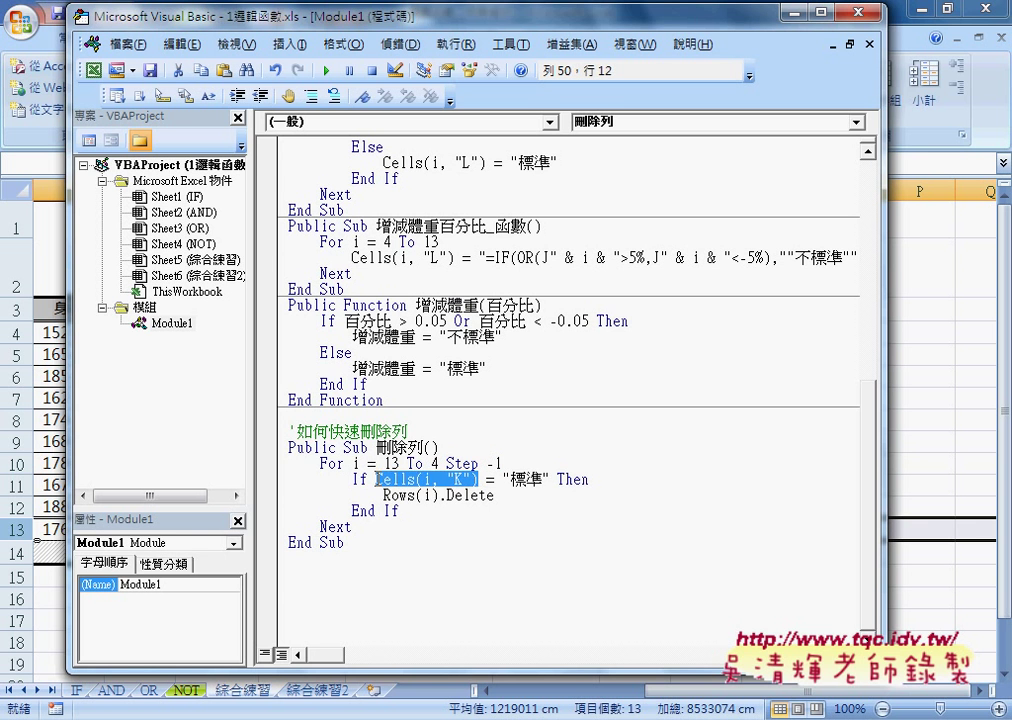
pyautogui.moveTo(549, 479); pyautogui.dragTo(503, 479)
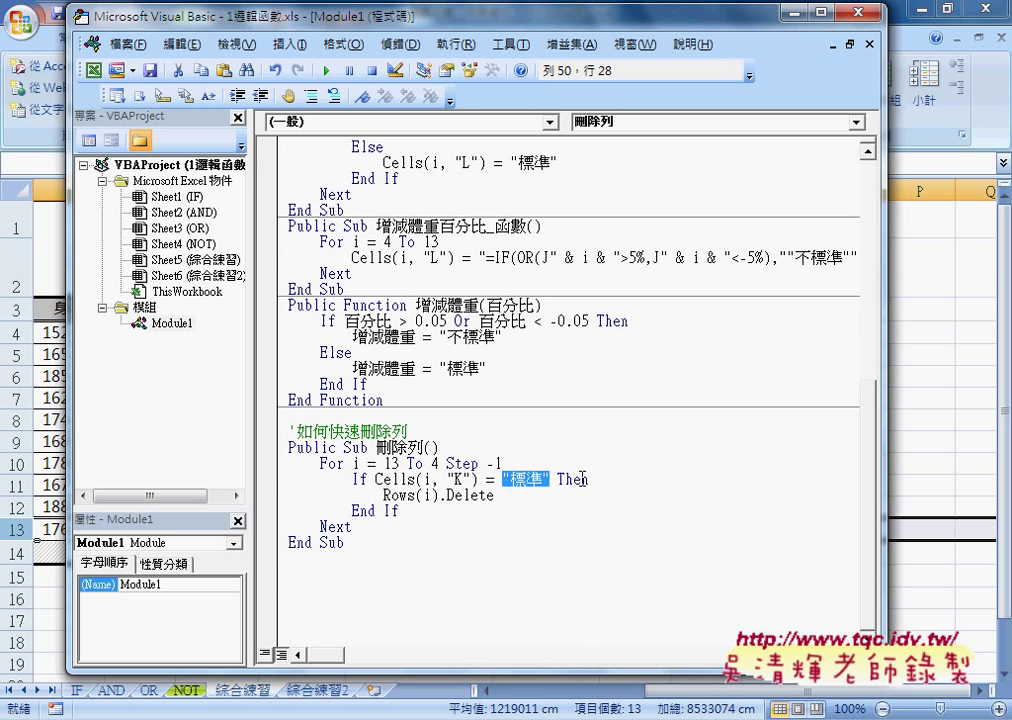
pyautogui.moveTo(590, 479); pyautogui.dragTo(557, 479)
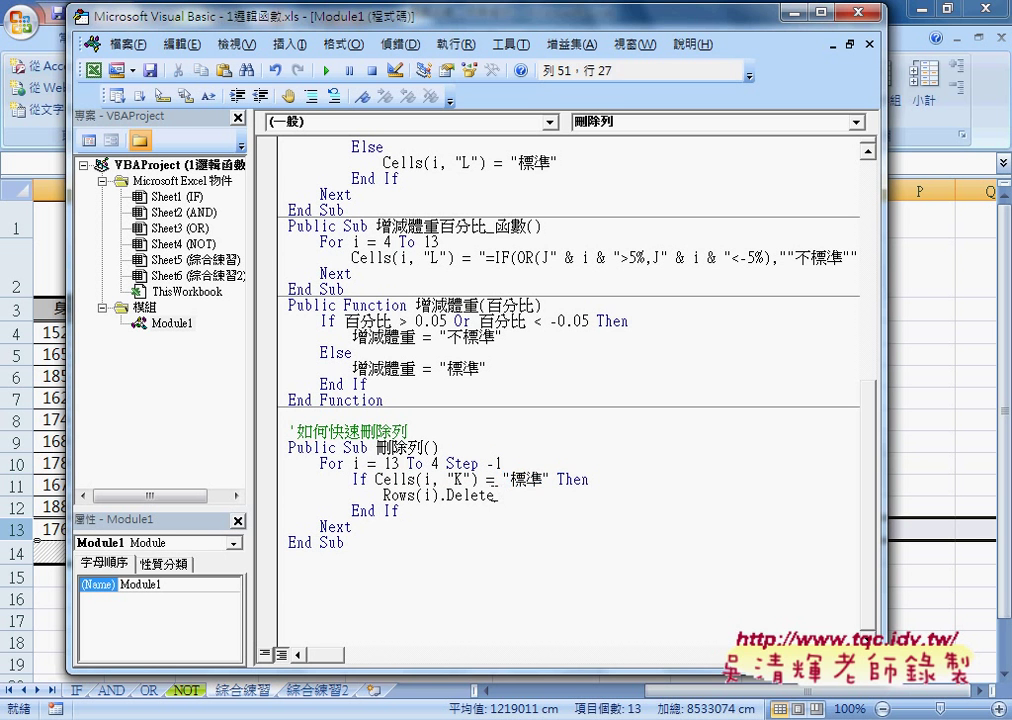
pyautogui.moveTo(494, 495); pyautogui.dragTo(378, 495)
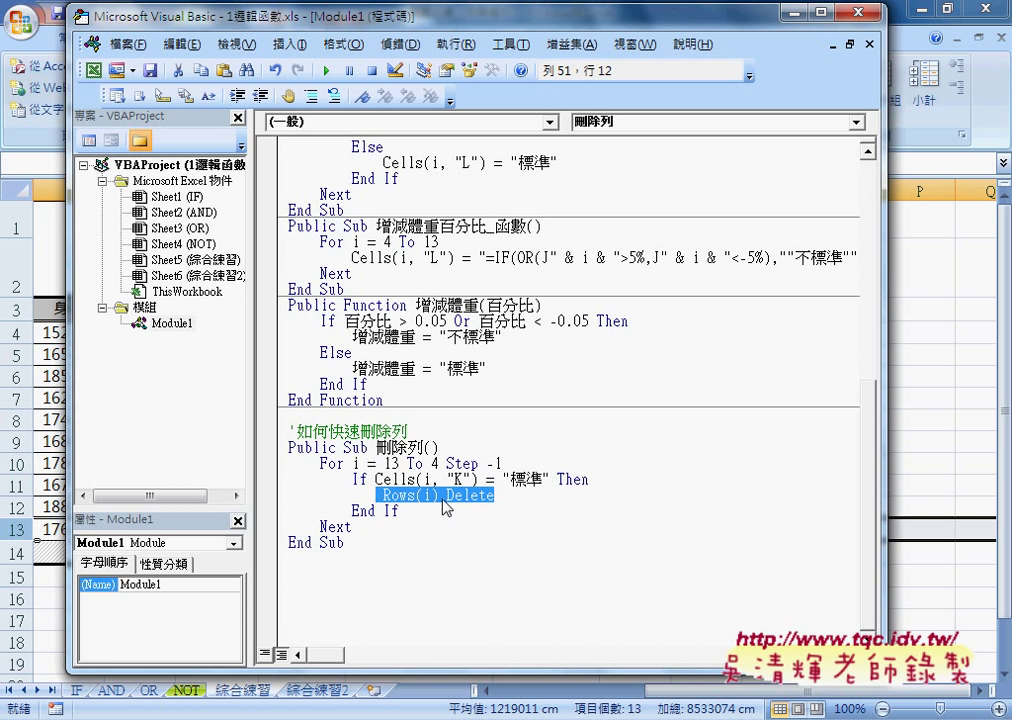
pyautogui.hotkey('ctrl', 'shift', 'd')
pyautogui.moveTo(492, 507)
pyautogui.mouseDown()
pyautogui.moveTo(413, 507)
pyautogui.moveTo(428, 518)
pyautogui.mouseUp()
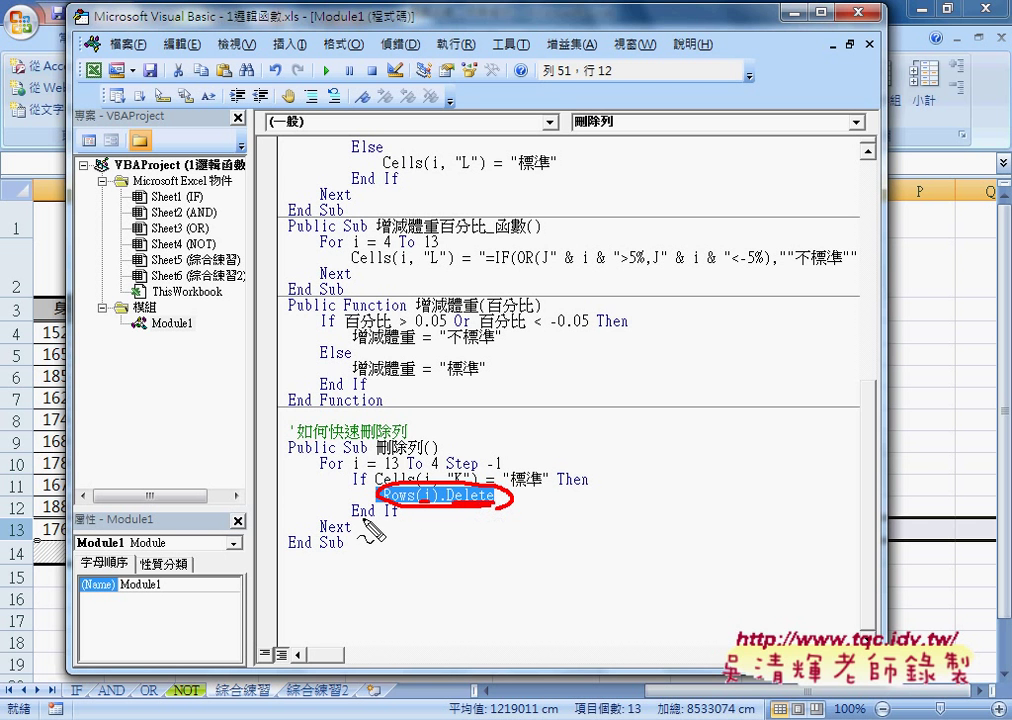
pyautogui.moveTo(386, 528); pyautogui.dragTo(352, 528)
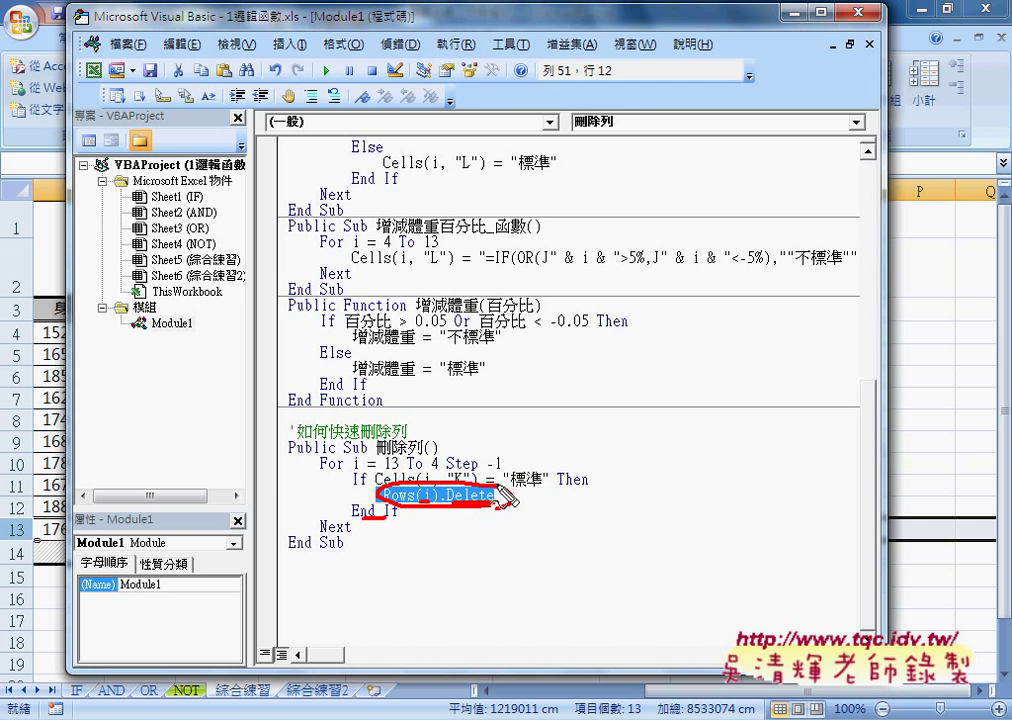
pyautogui.moveTo(548, 476); pyautogui.dragTo(531, 503)
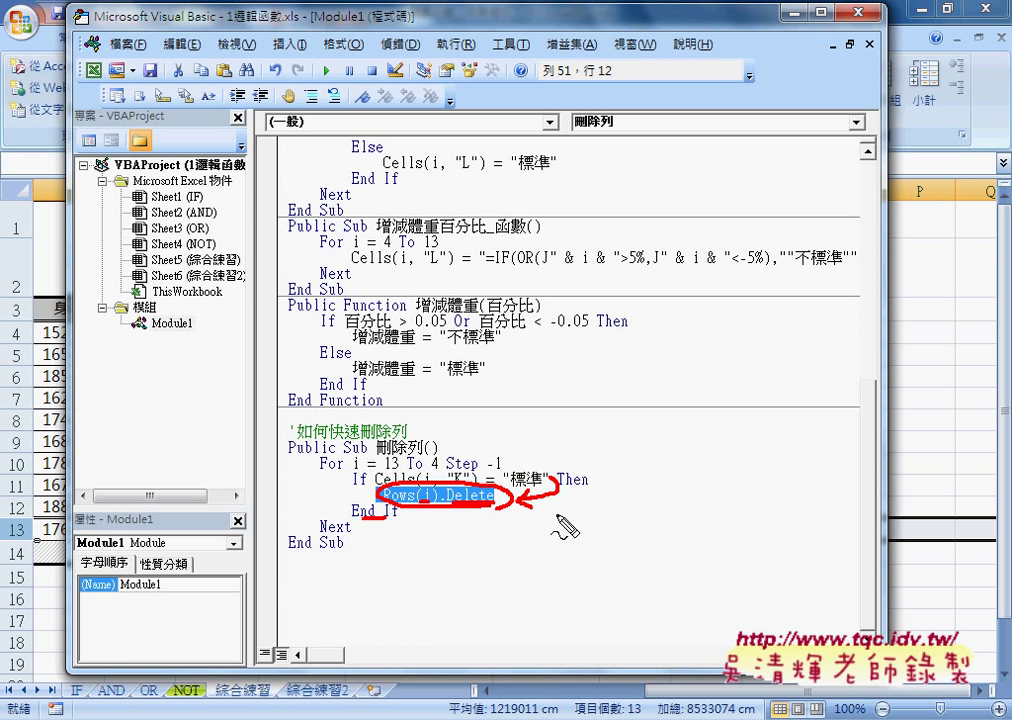
pyautogui.press('Escape')
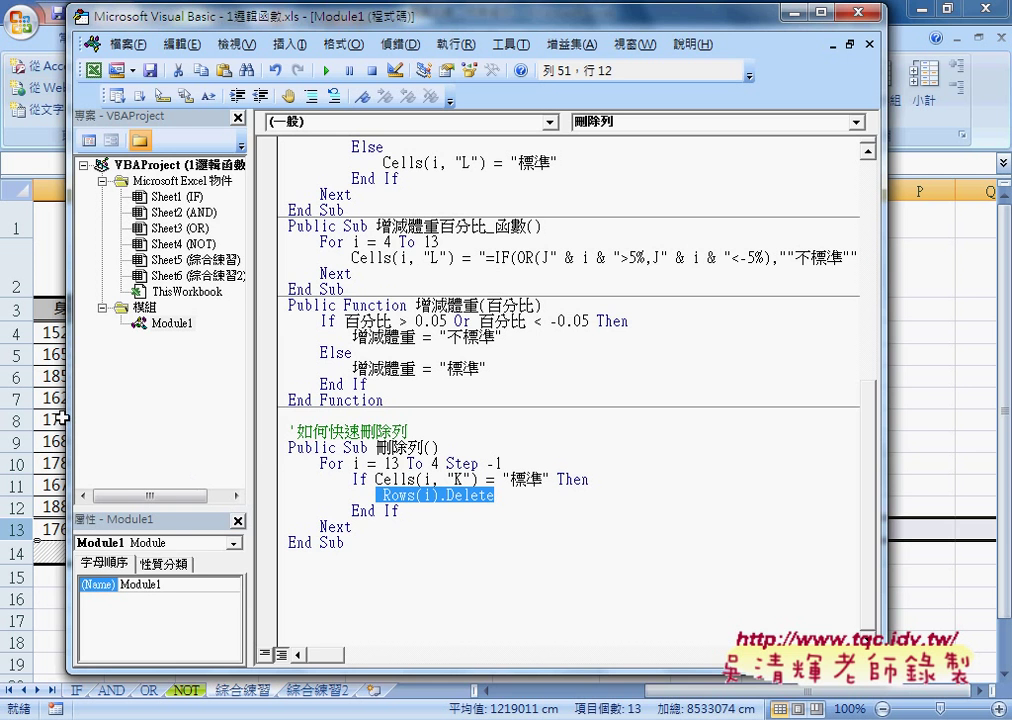
# Step: After checking the worksheet, change the If test's = to <> so it reads Cells(i, "K") <> "標準"
pyautogui.click(62, 418)
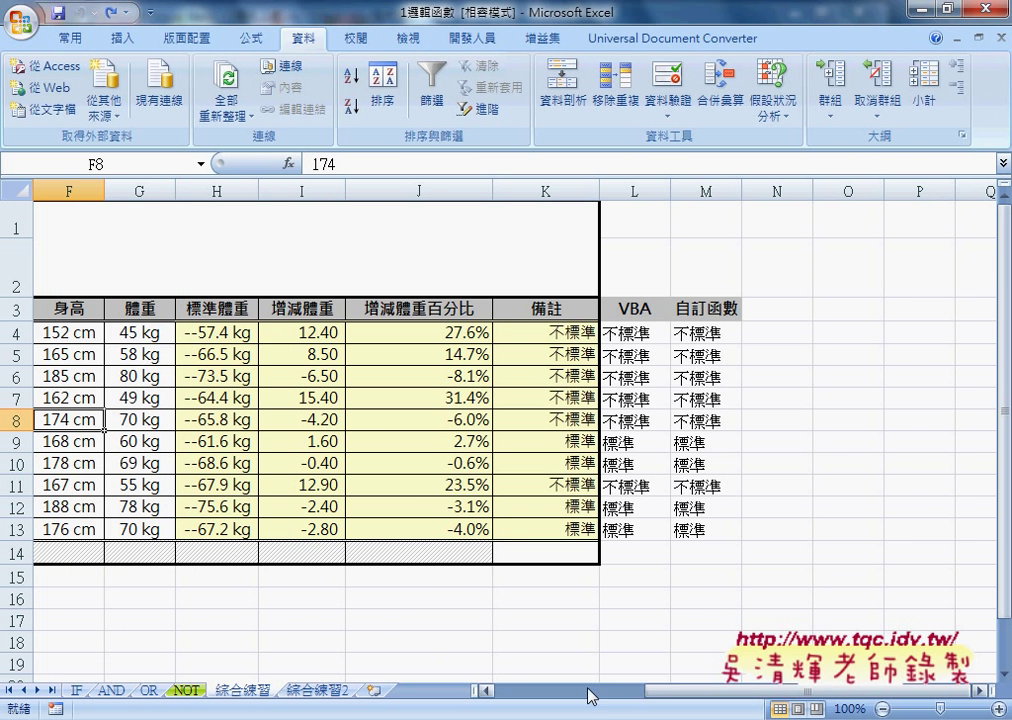
pyautogui.moveTo(590, 695); pyautogui.dragTo(515, 689)
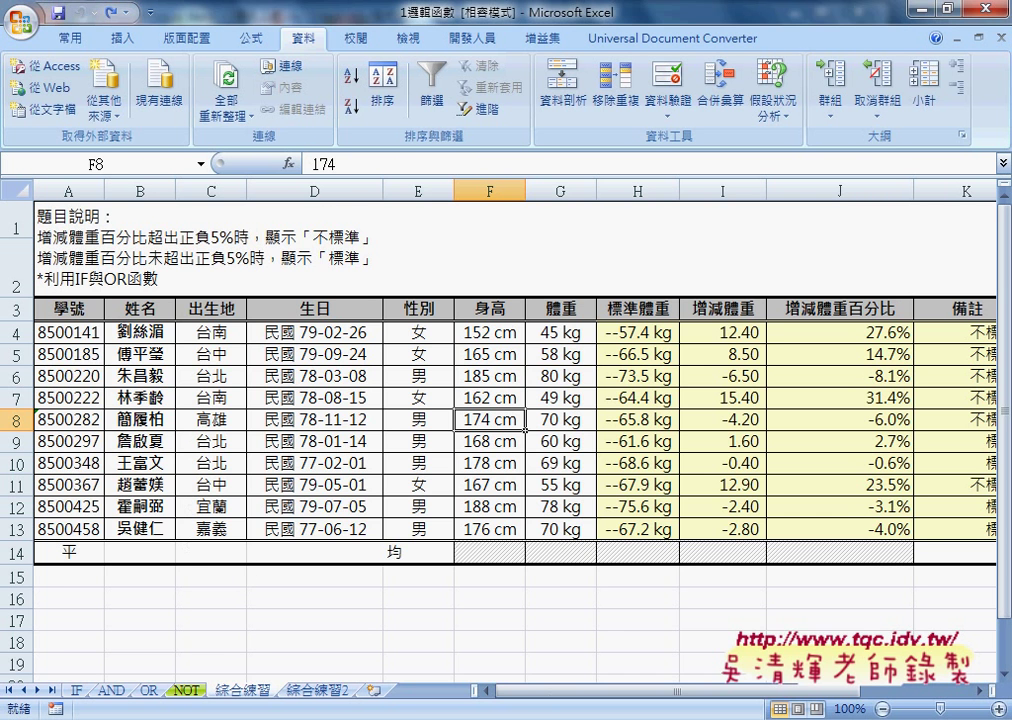
pyautogui.click(440, 660)
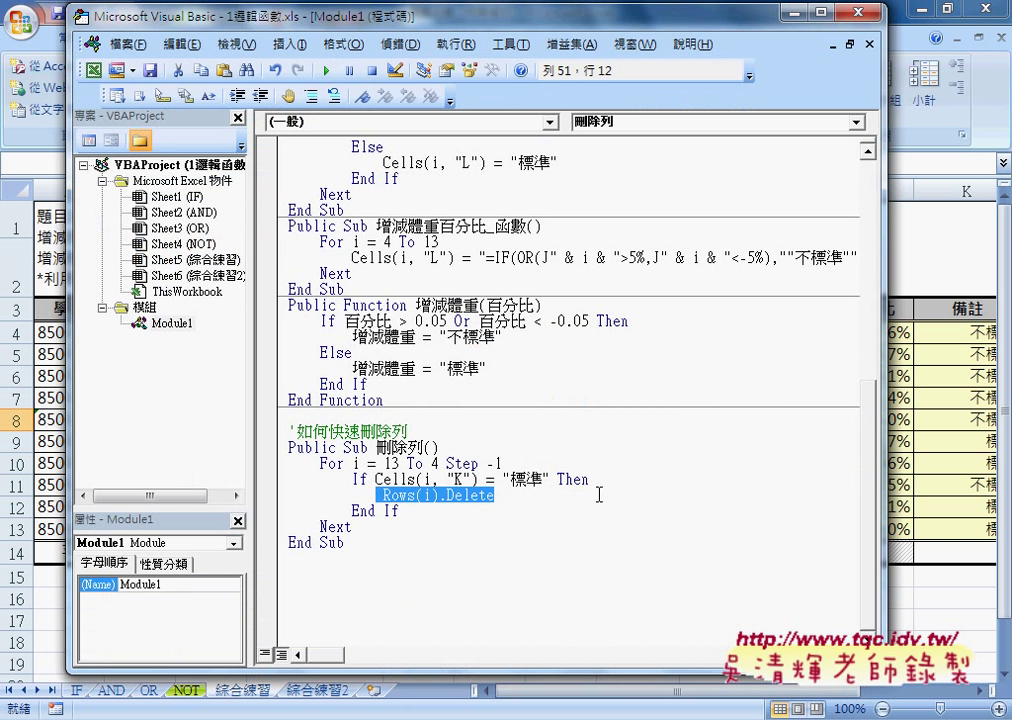
pyautogui.doubleClick(491, 480)
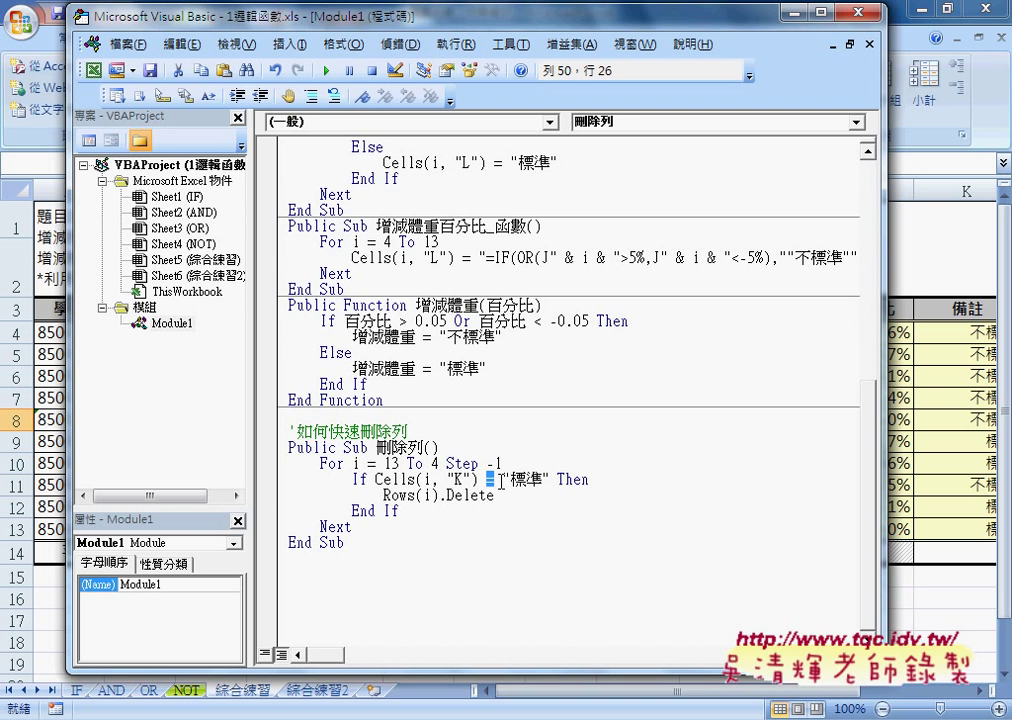
pyautogui.write('<>')
pyautogui.press('Right')
pyautogui.press('Right')
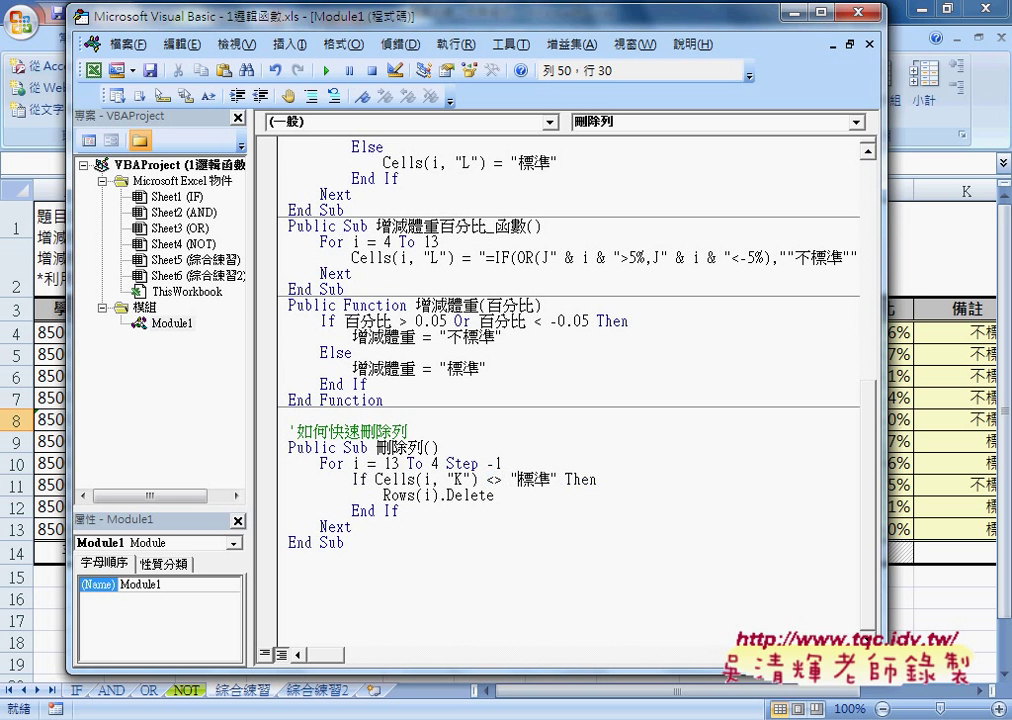
pyautogui.press('Right')
pyautogui.press('Right')
pyautogui.press('Left')
pyautogui.press('Left')
pyautogui.press('Left')
pyautogui.press('Left')
pyautogui.press('Left')
pyautogui.press('Left')
pyautogui.press('Left')
pyautogui.press('Left')
# Step: Shift the VBA editor window right so the worksheet's first columns show beside the code
pyautogui.moveTo(413, 24); pyautogui.dragTo(643, 36)
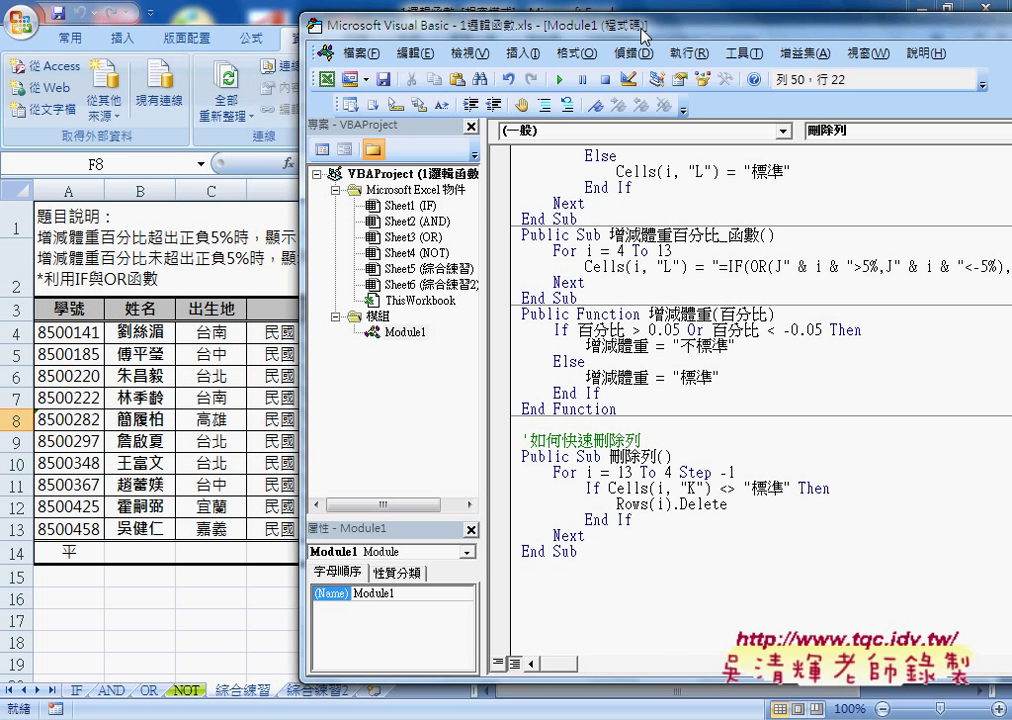
# Step: Select the 增減體重百分比_函數 sub from Public Sub to End Sub and copy it
pyautogui.moveTo(590, 565); pyautogui.dragTo(491, 440)
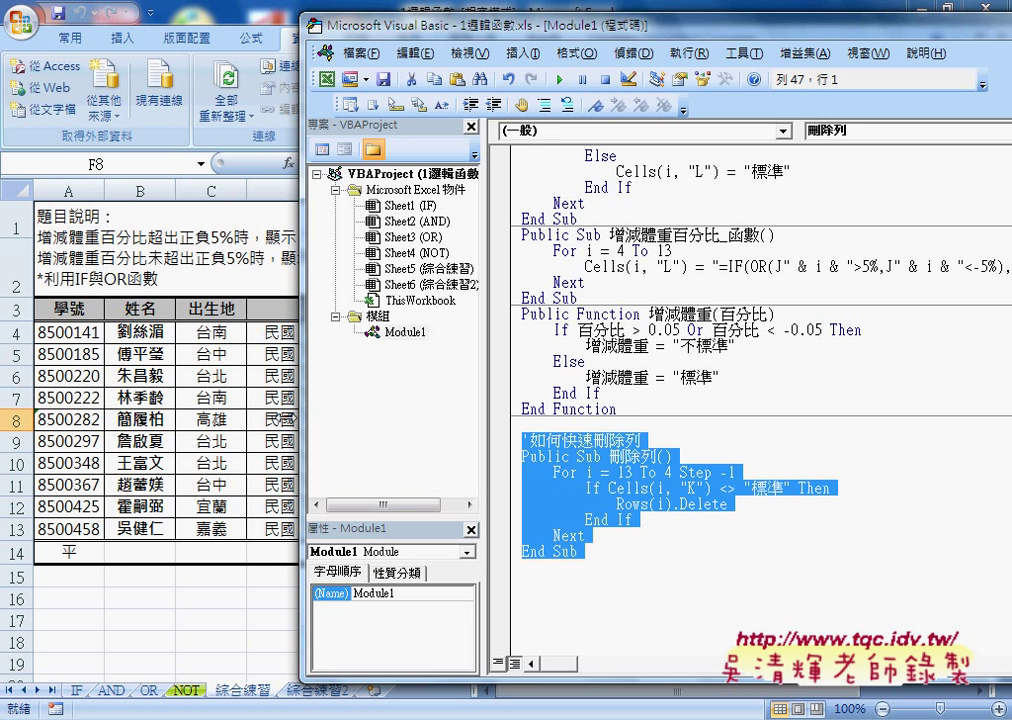
pyautogui.click(638, 408)
pyautogui.scroll(4, 638, 408)
pyautogui.scroll(3, 638, 408)
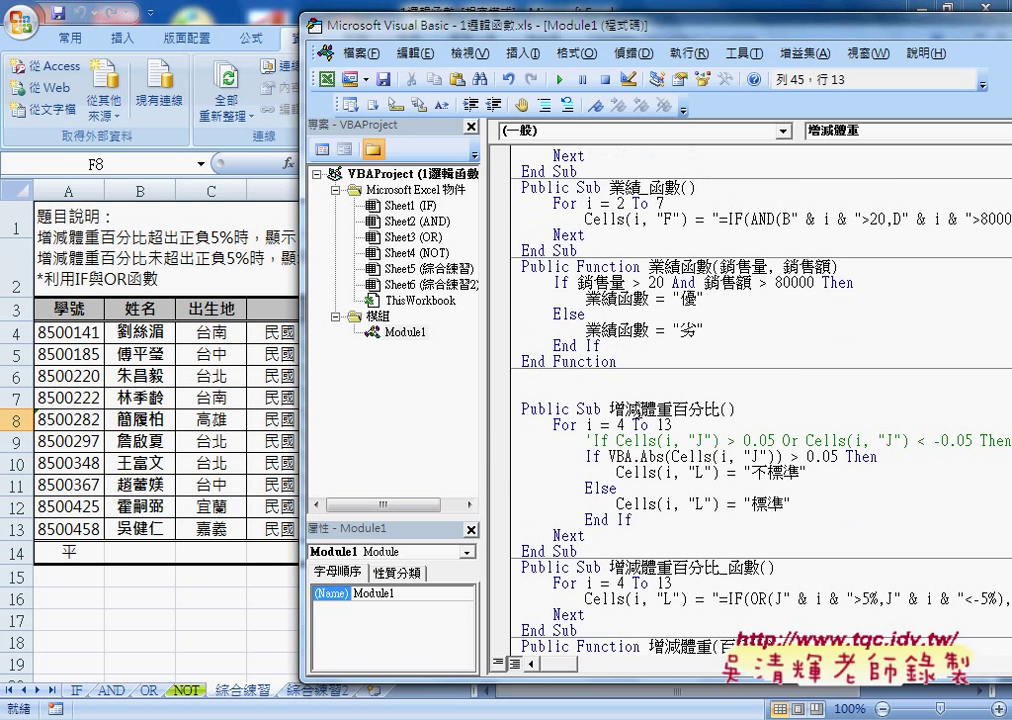
pyautogui.scroll(1, 638, 408)
pyautogui.scroll(1, 638, 408)
pyautogui.scroll(-1, 626, 340)
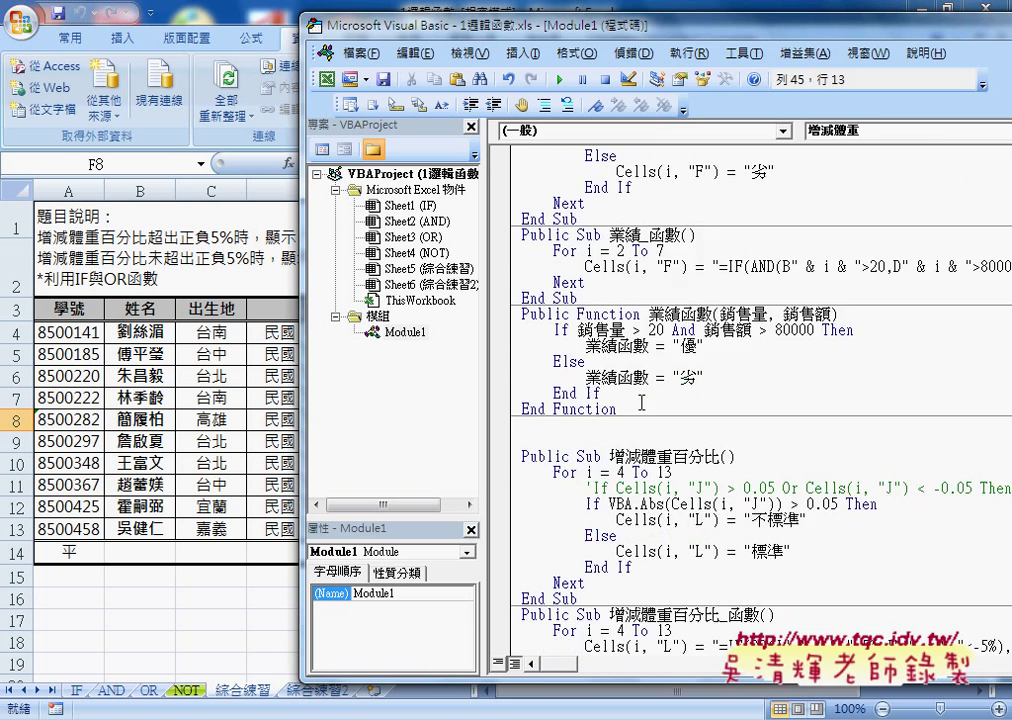
pyautogui.scroll(-2, 626, 340)
pyautogui.scroll(-1, 626, 340)
pyautogui.scroll(-1, 641, 461)
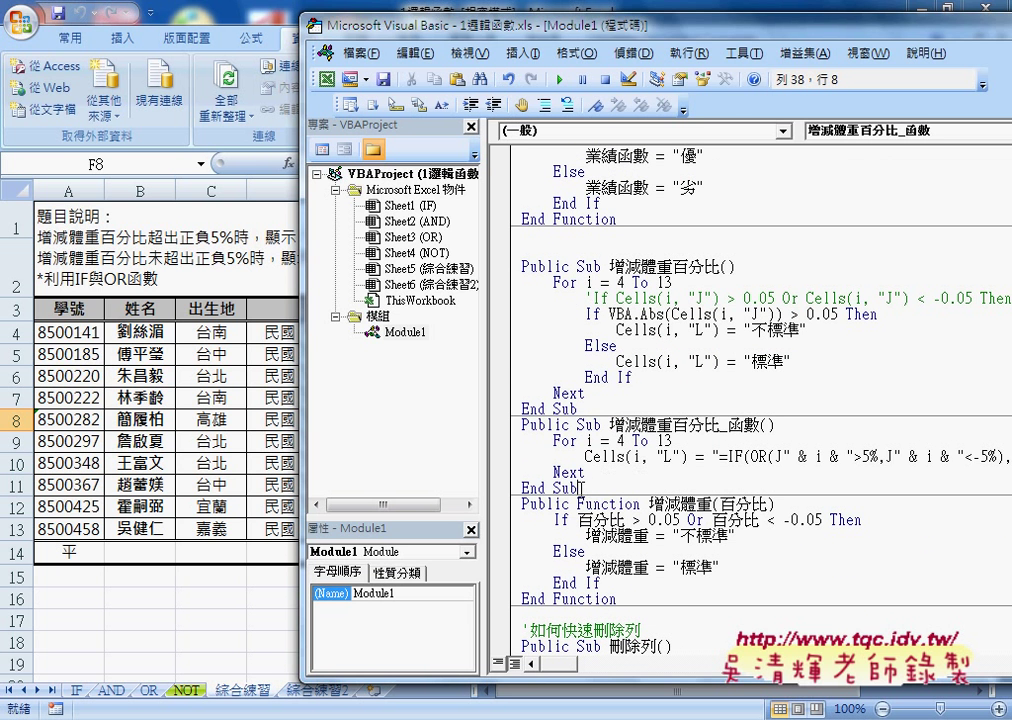
pyautogui.moveTo(578, 488); pyautogui.dragTo(521, 425)
pyautogui.rightClick(596, 441)
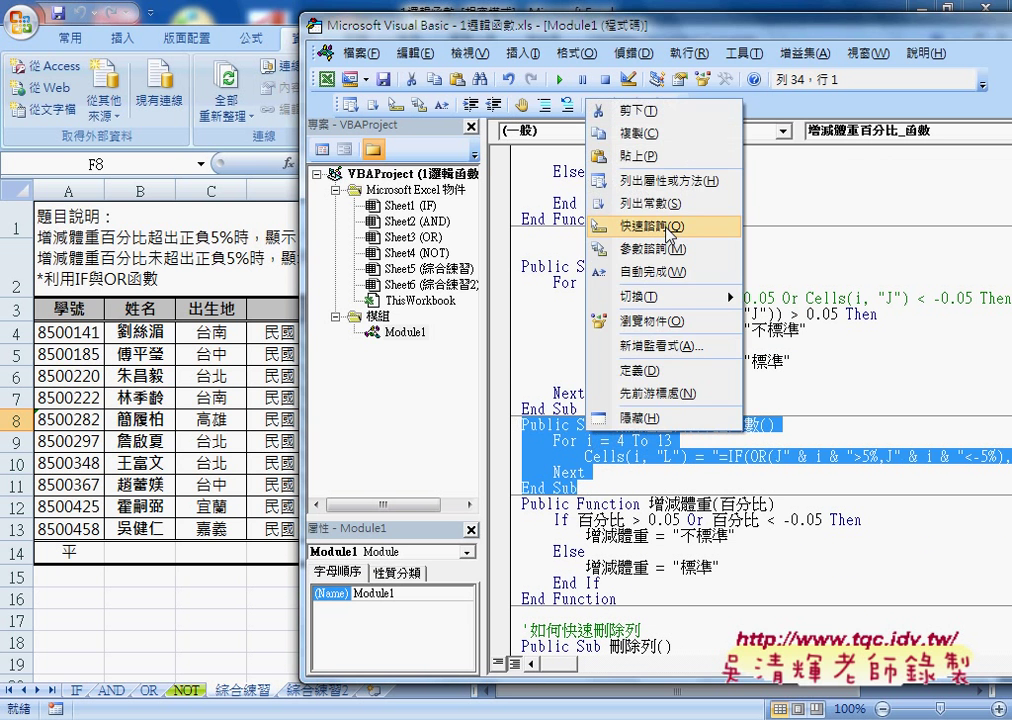
pyautogui.click(680, 133)
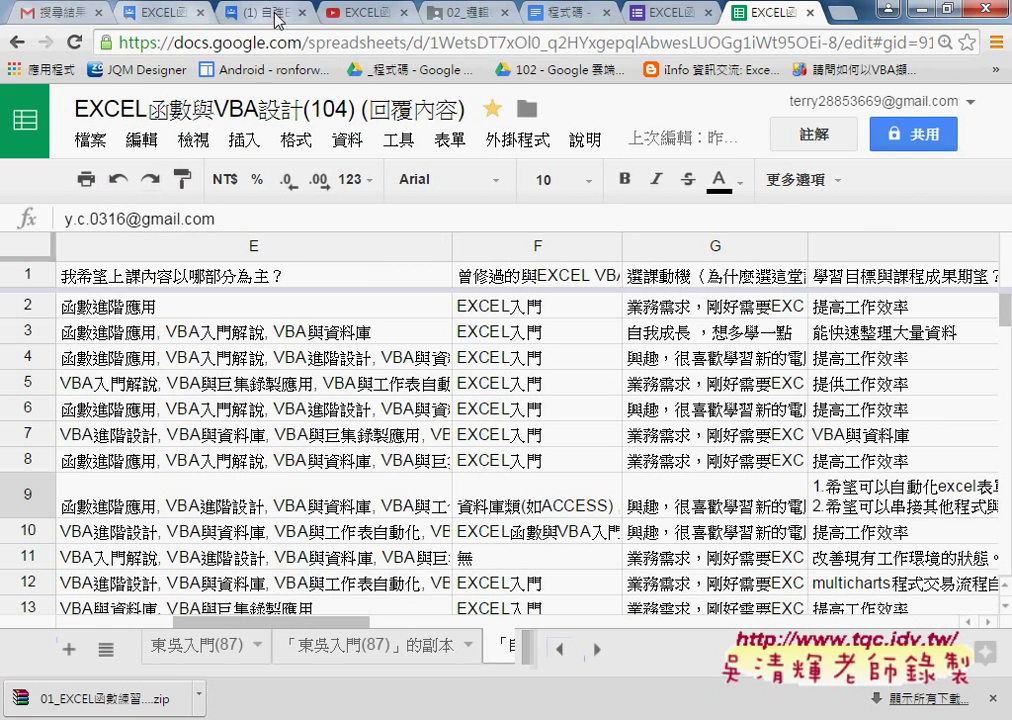
# Step: Paste the 增減體重百分比_函數 sub below the previous End Sub in the 程式碼 document
pyautogui.click(565, 12)
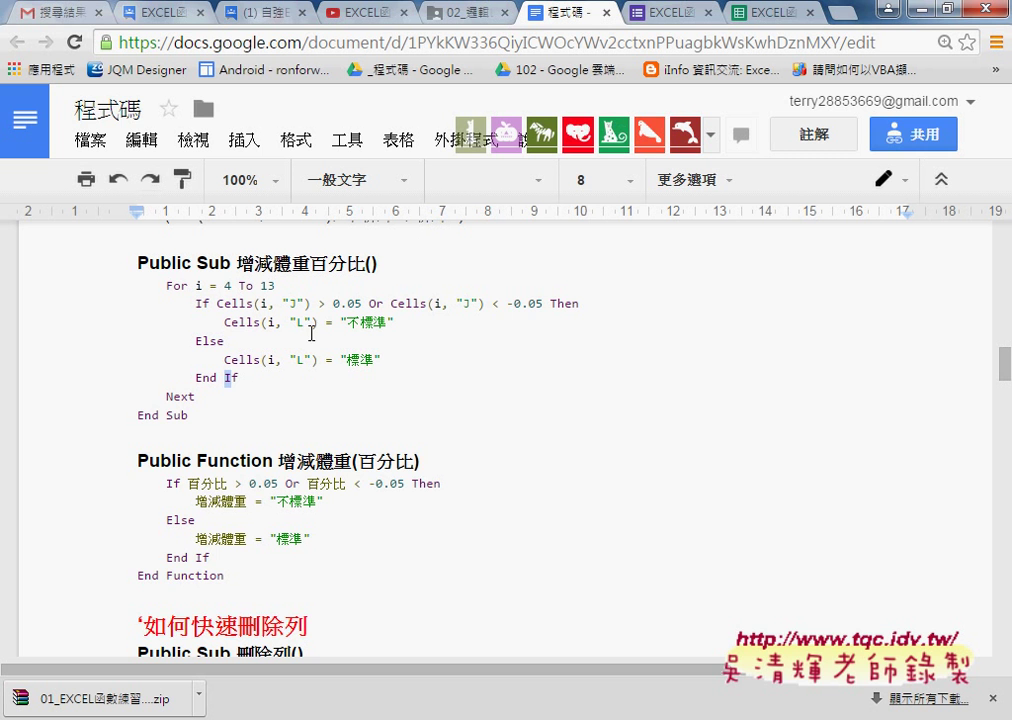
pyautogui.click(164, 432)
pyautogui.write('Public Sub 增減體重百分比_函數()     For i = 4 To 13         Cells(i, "L") = "=IF(OR(J" & i & ">5%,J" & i & "<-5%),""不標準"",""標準"")"     Next End Sub')
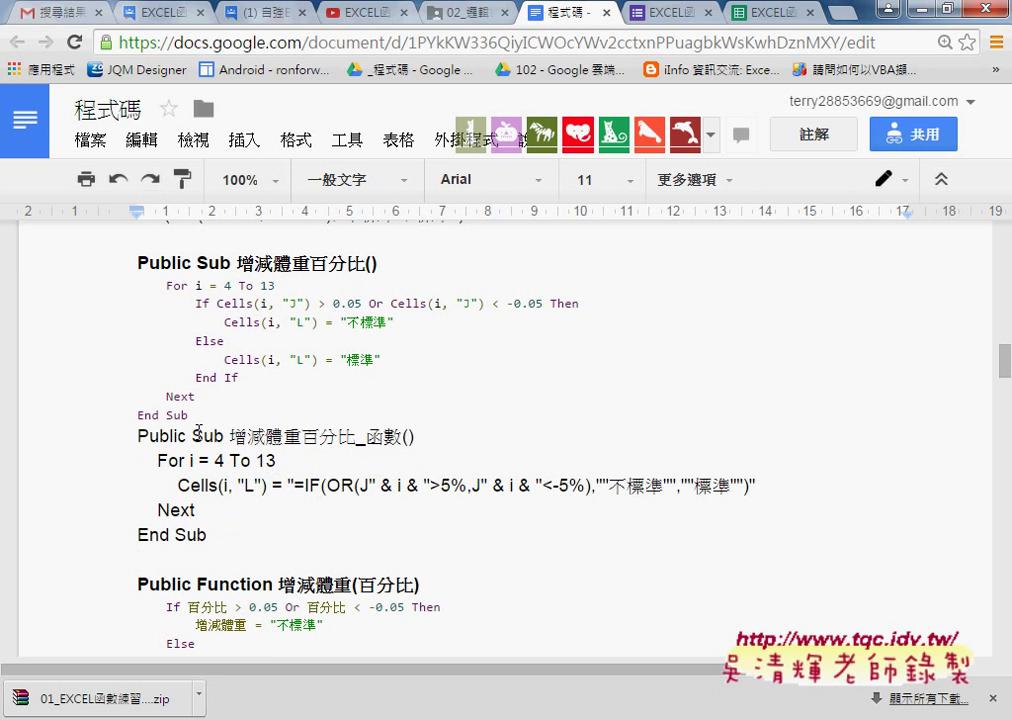
# Step: Format the pasted sub's body lines with the Code Pretty add-on's Format Selection
pyautogui.moveTo(215, 533); pyautogui.dragTo(129, 460)
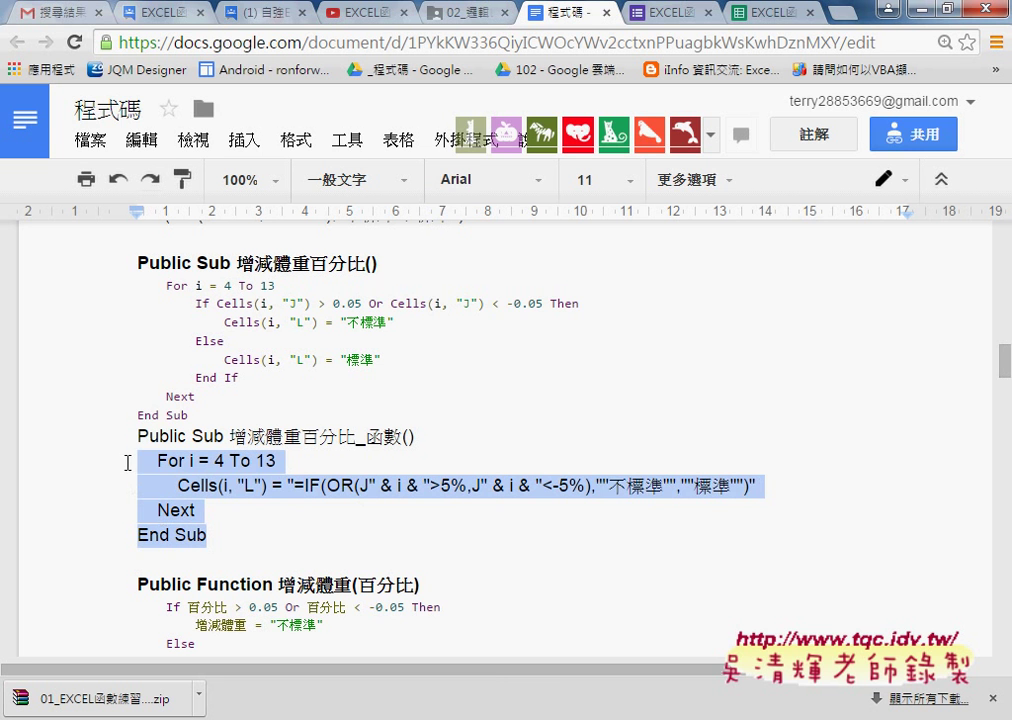
pyautogui.click(449, 141)
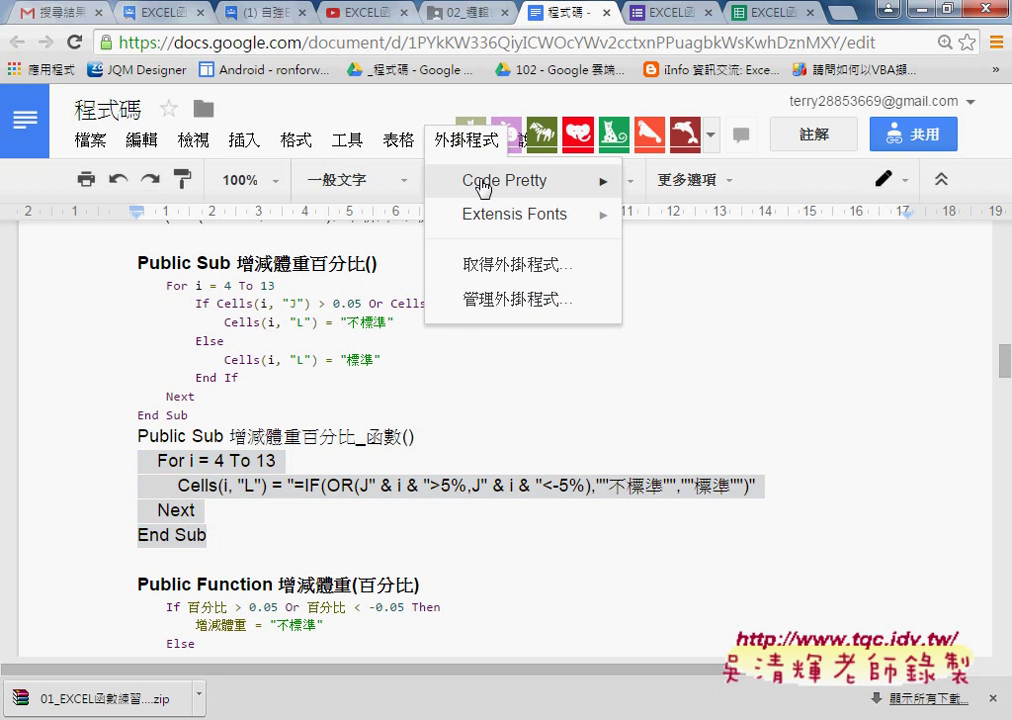
pyautogui.click(640, 191)
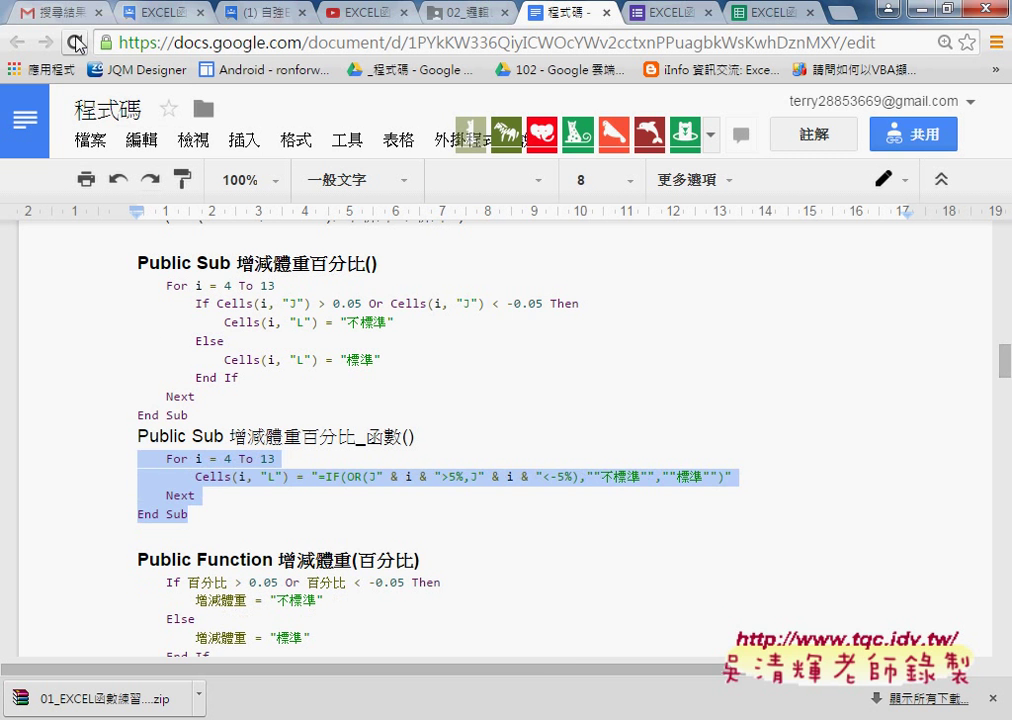
pyautogui.click(150, 498)
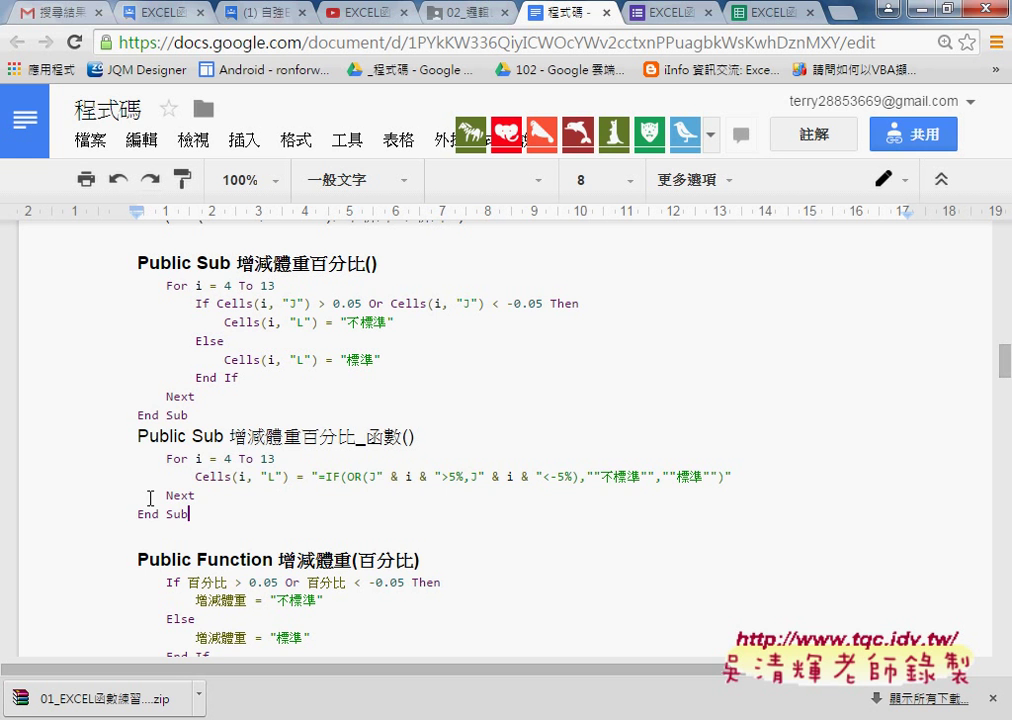
pyautogui.moveTo(188, 514); pyautogui.dragTo(132, 438)
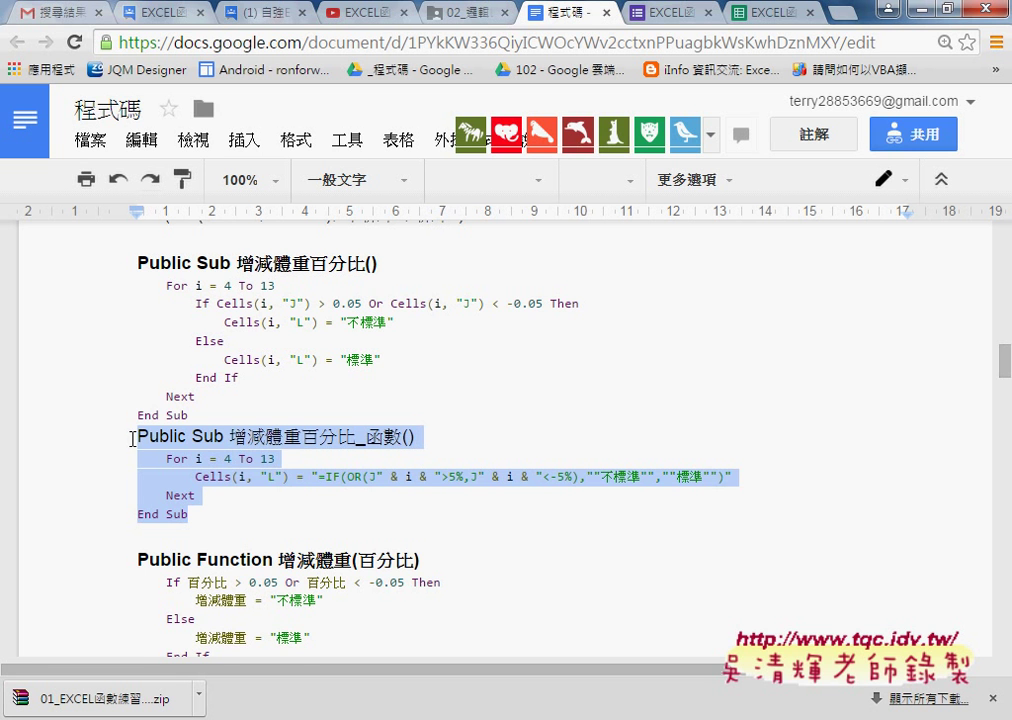
# Step: Delete 不 from the 刪除列 sub's Cells(i, "K") condition so it reads "標準"
pyautogui.scroll(-2, 132, 438)
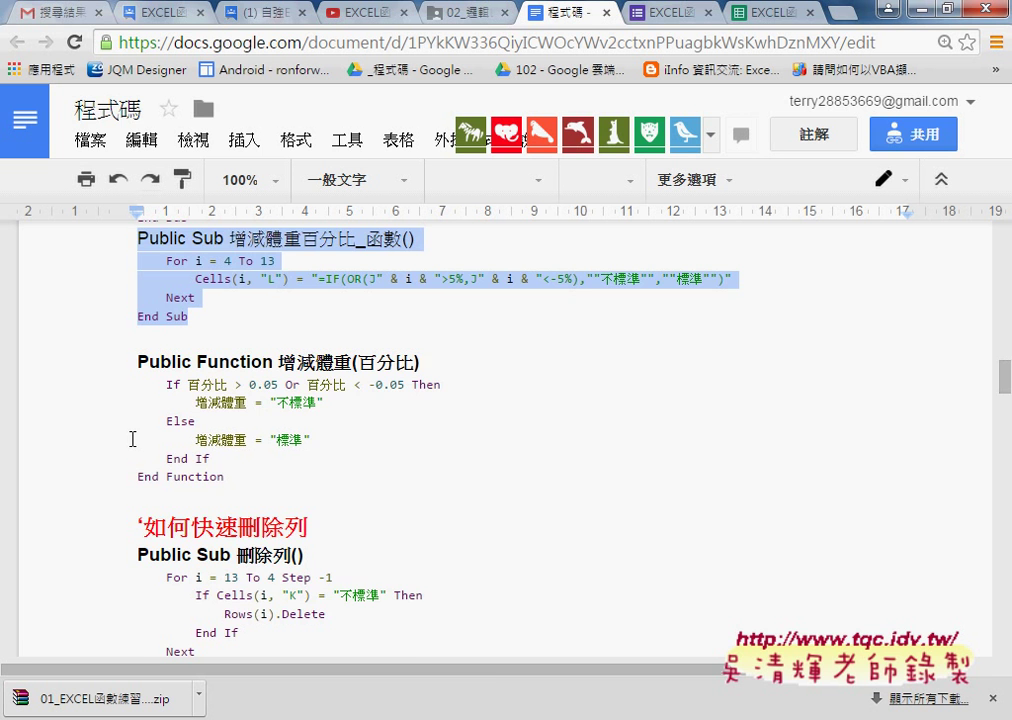
pyautogui.scroll(-1, 132, 438)
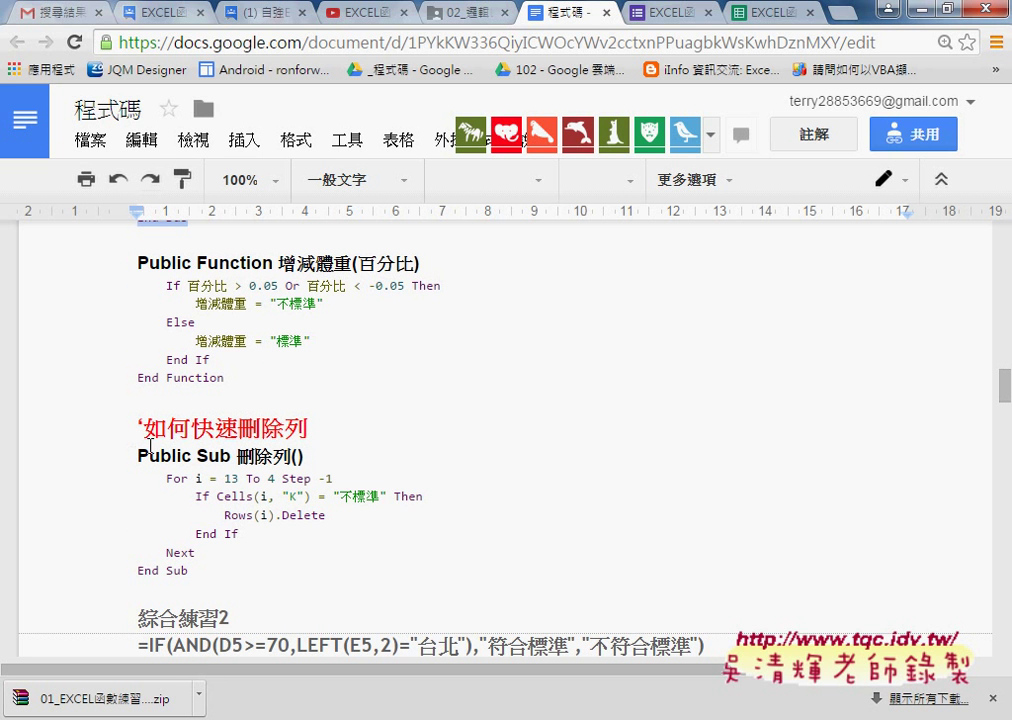
pyautogui.doubleClick(345, 496)
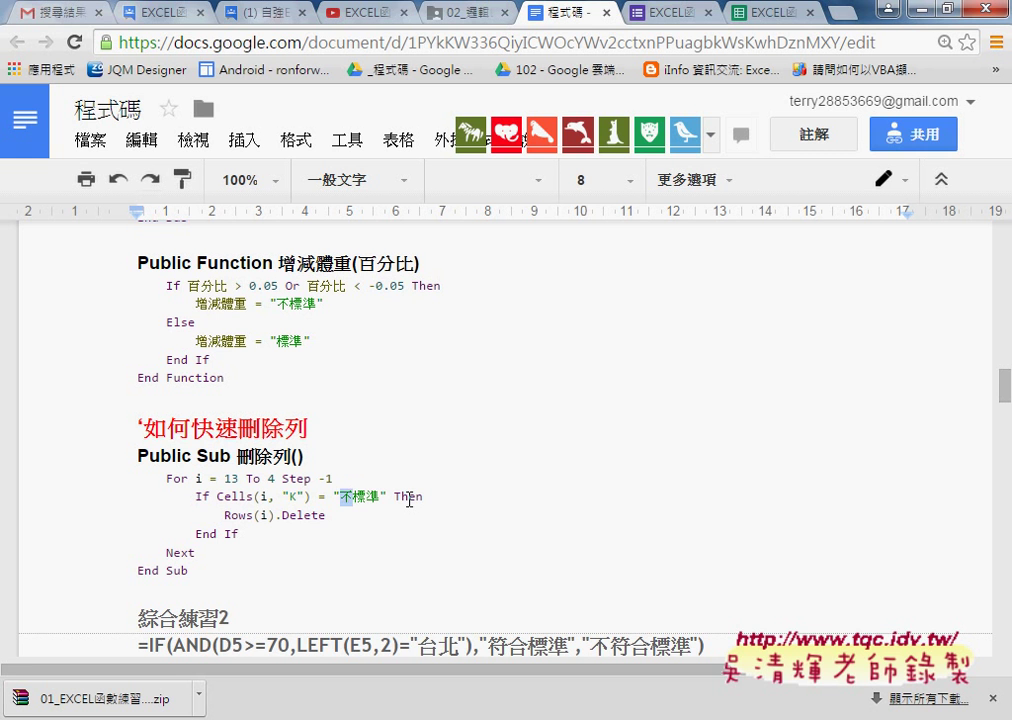
pyautogui.press('Delete')
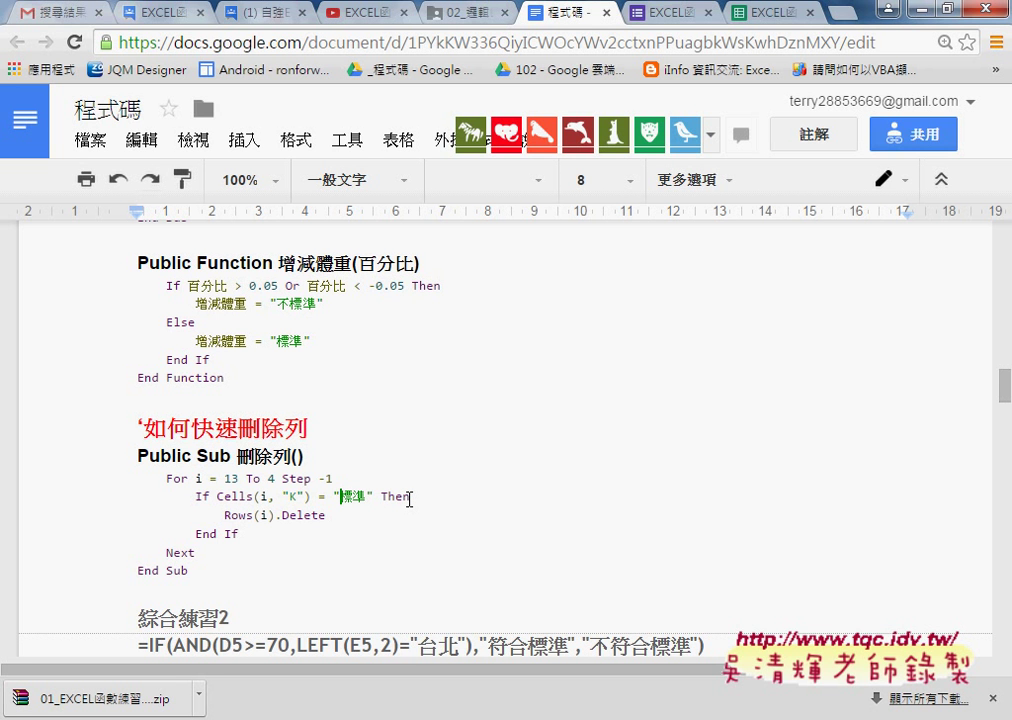